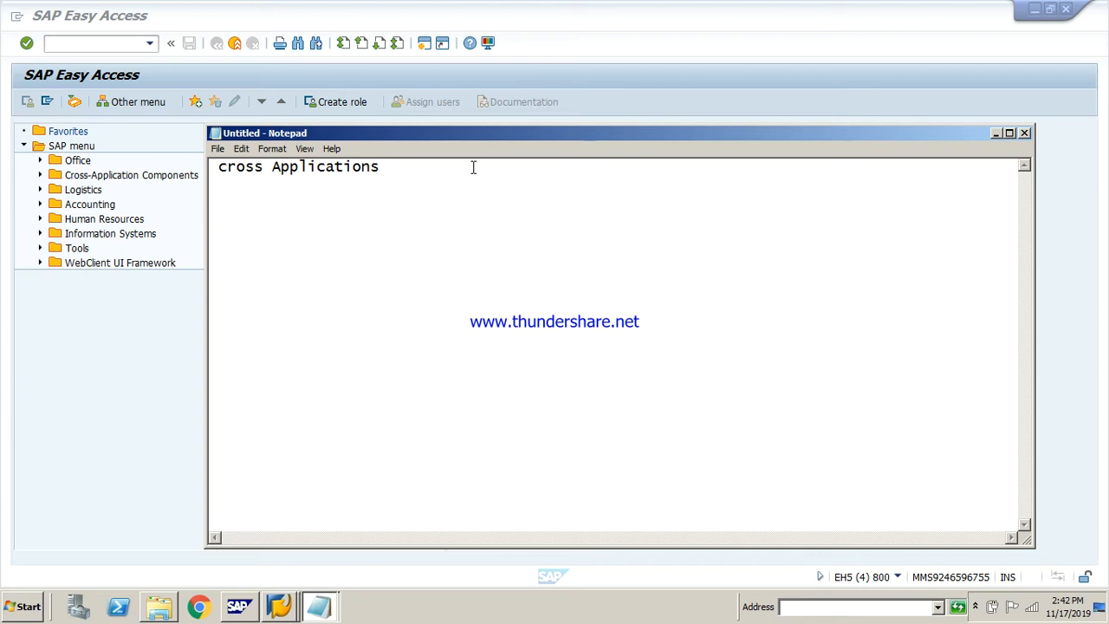
Add the lines "ALE IDOcs" and "Idoc" to the note below "cross Applications"
type("ALE IDOcs")
key("Return")
key("Return")
key("Return")
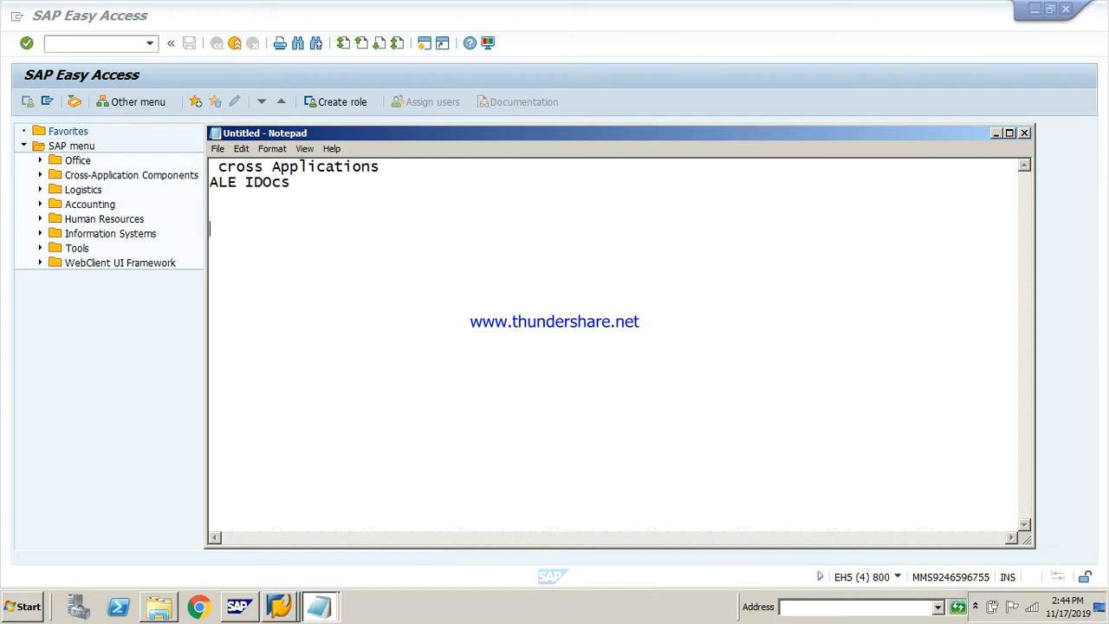
type("Idoc")
key("Return")
key("Return")
Switch to SAP and display the basic IDoc type debmas01 in transaction we30
left_click(289, 611)
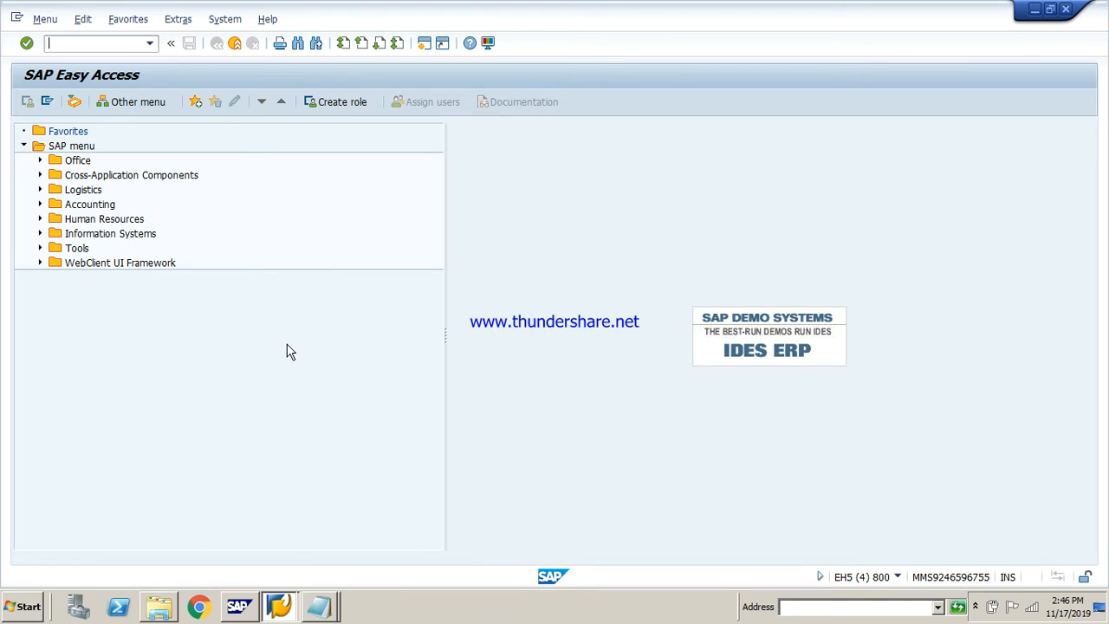
type("we30")
key("Return")
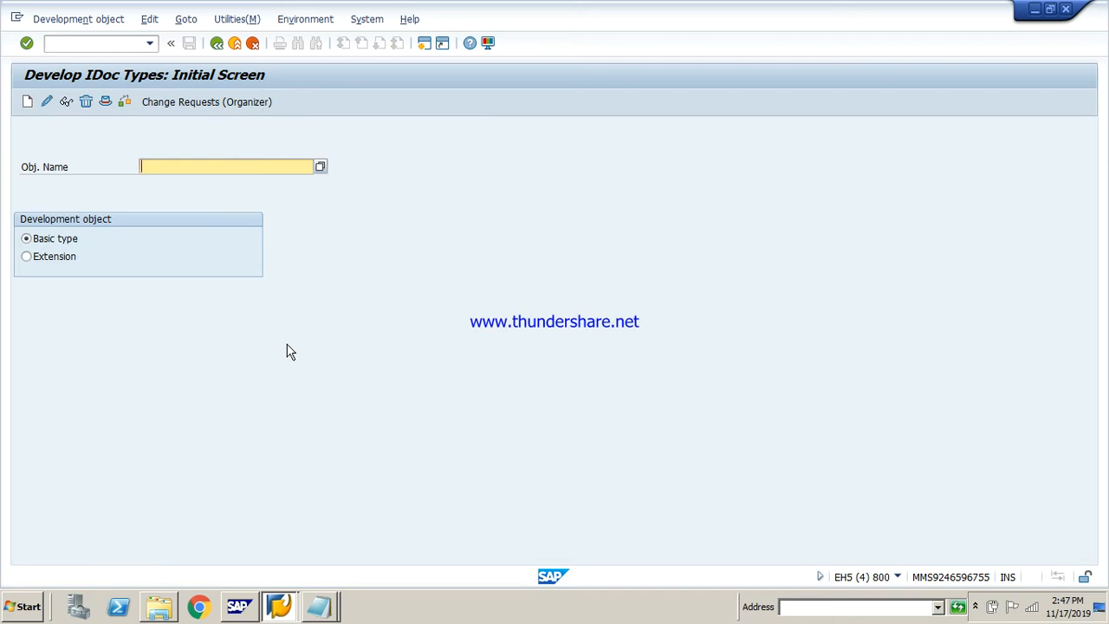
type("de")
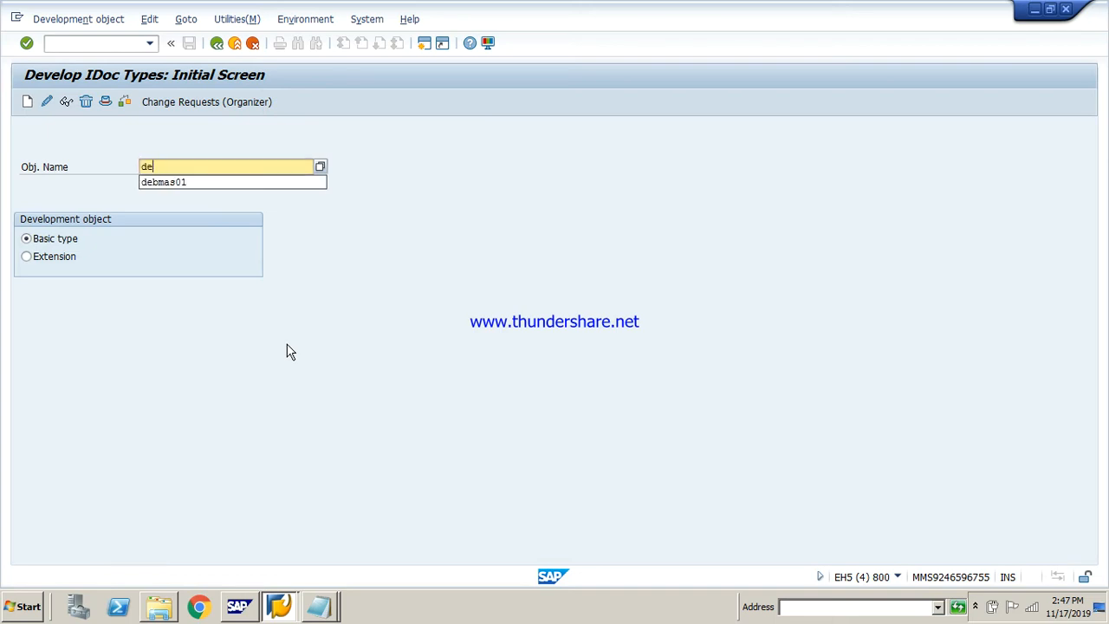
key("Down")
key("Return")
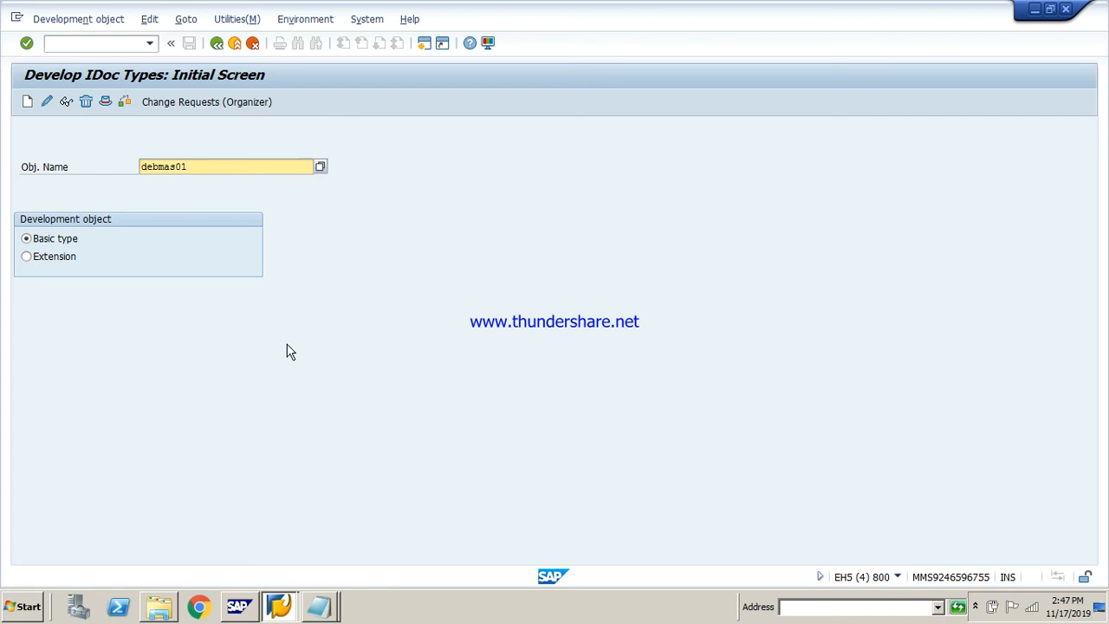
left_click(67, 102)
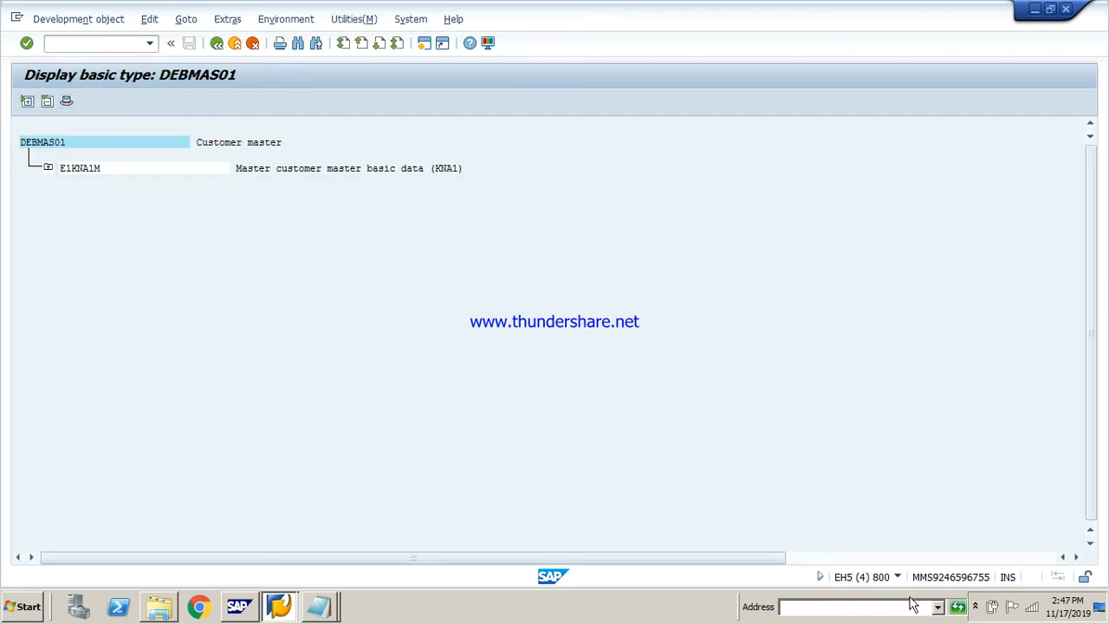
Expand the E1KNA1M segment to view its child segments, and return to the SAP Easy Access screen
left_click(976, 606)
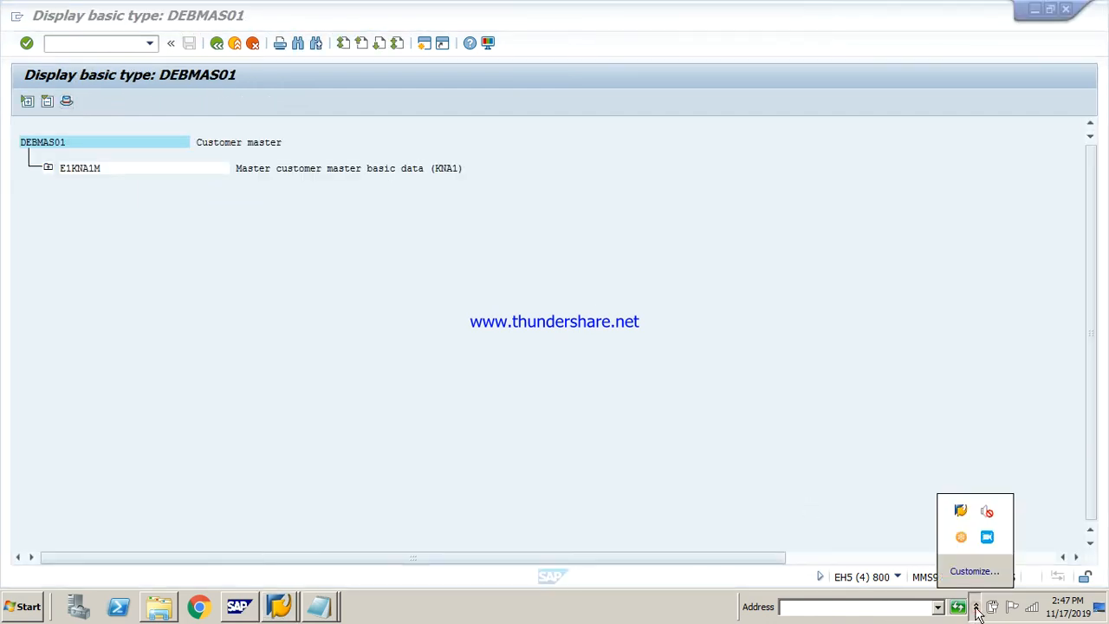
left_click(741, 343)
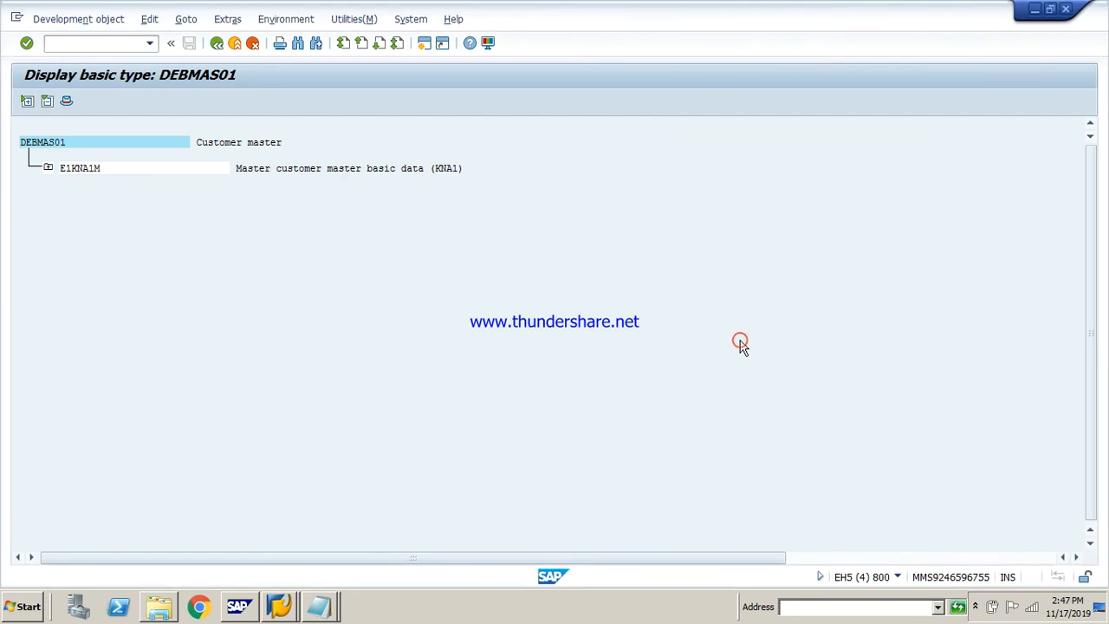
left_click(47, 167)
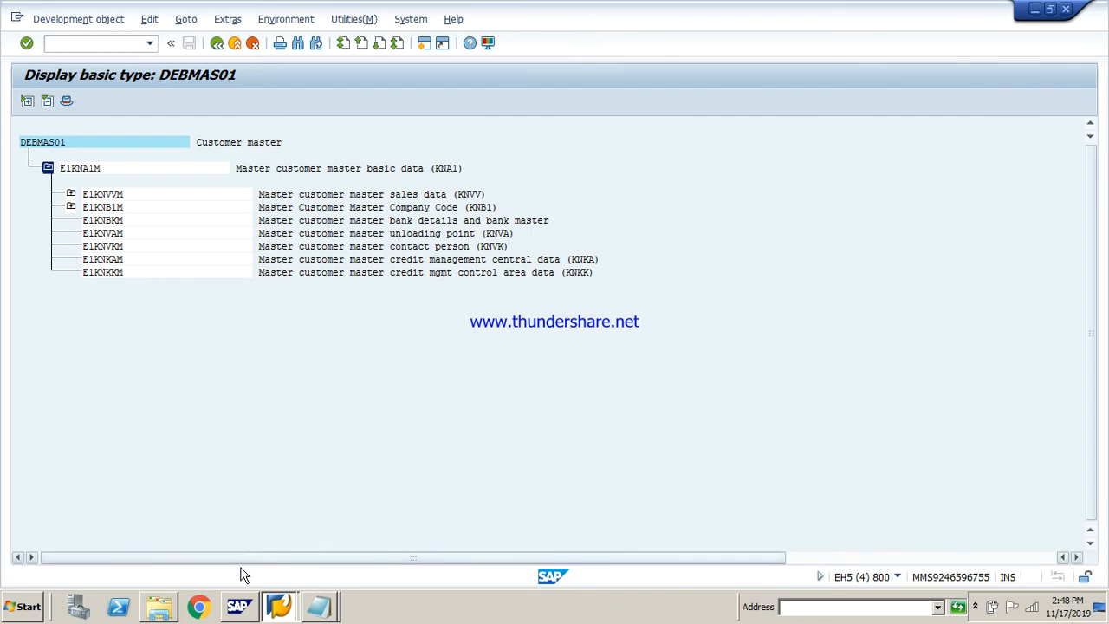
left_click(282, 605)
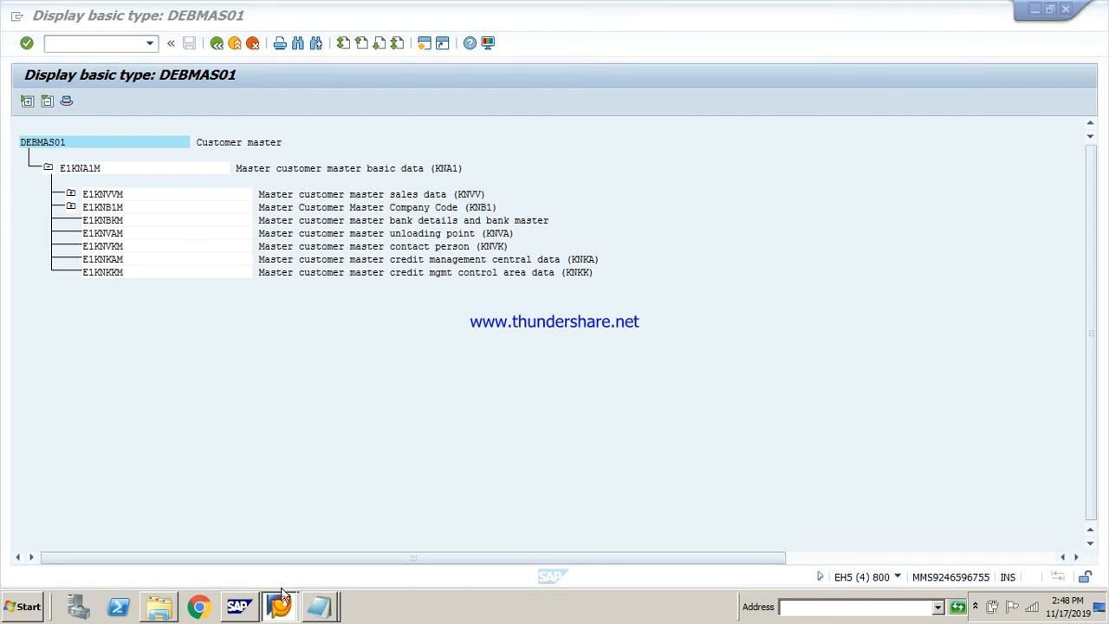
left_click(279, 570)
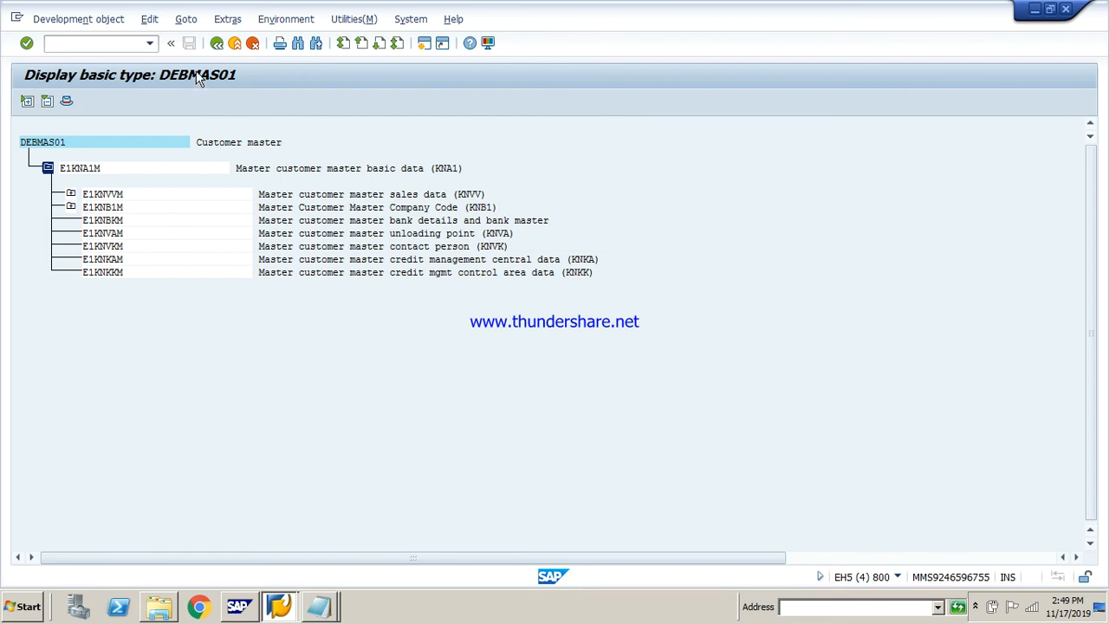
left_click(217, 43)
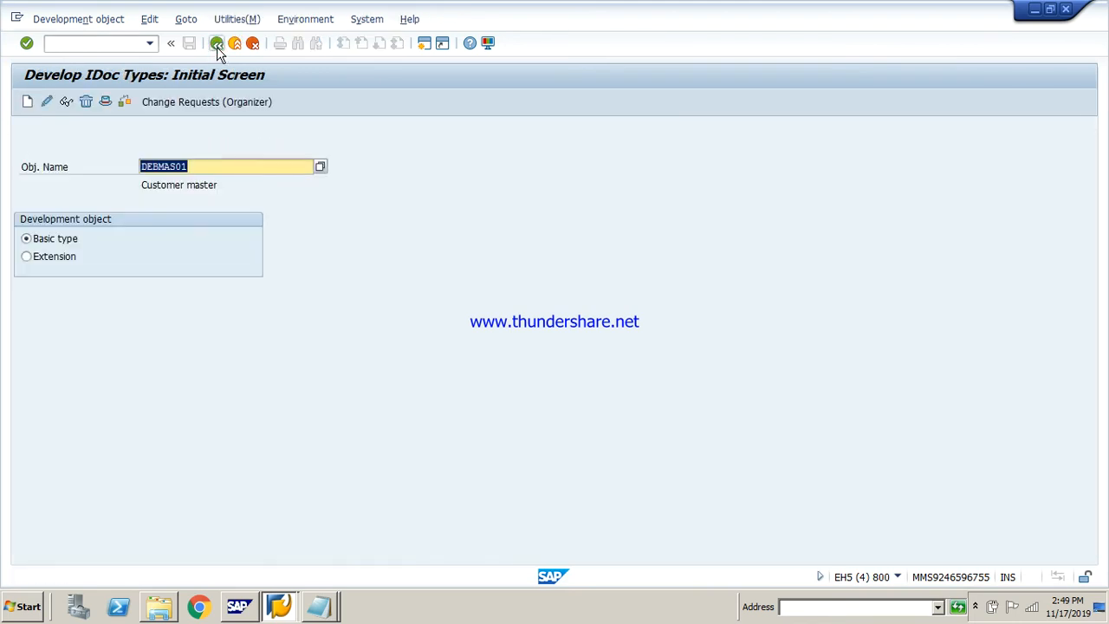
left_click(216, 45)
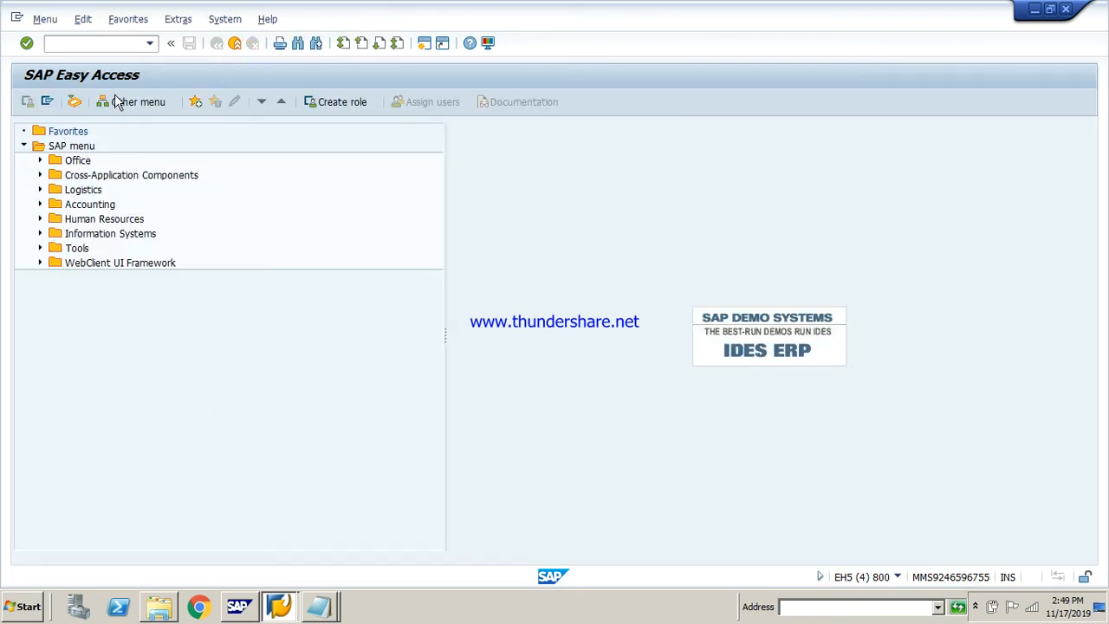
Browse the logical message types in transaction we81 and return to the SAP Easy Access screen
type("we81")
key("Return")
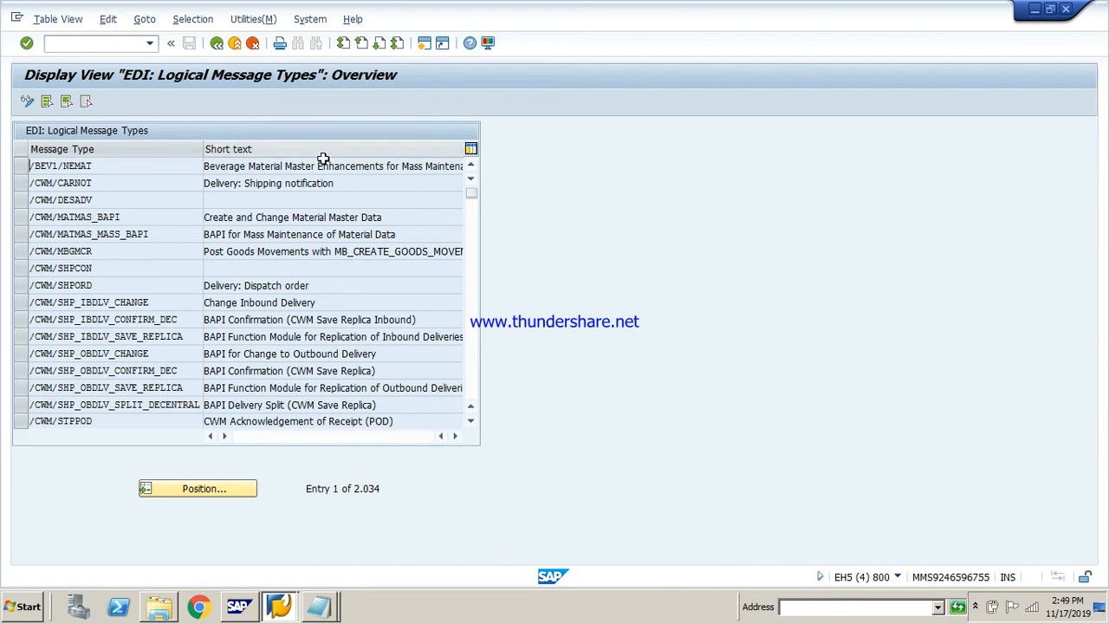
left_click_drag(471, 194, 469, 349)
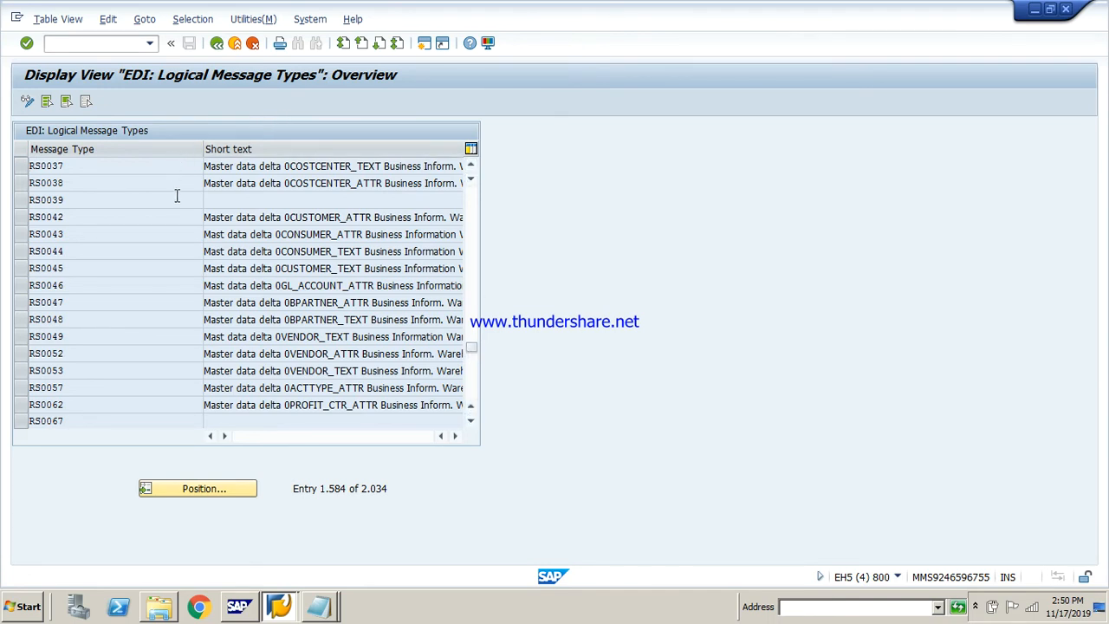
left_click(217, 45)
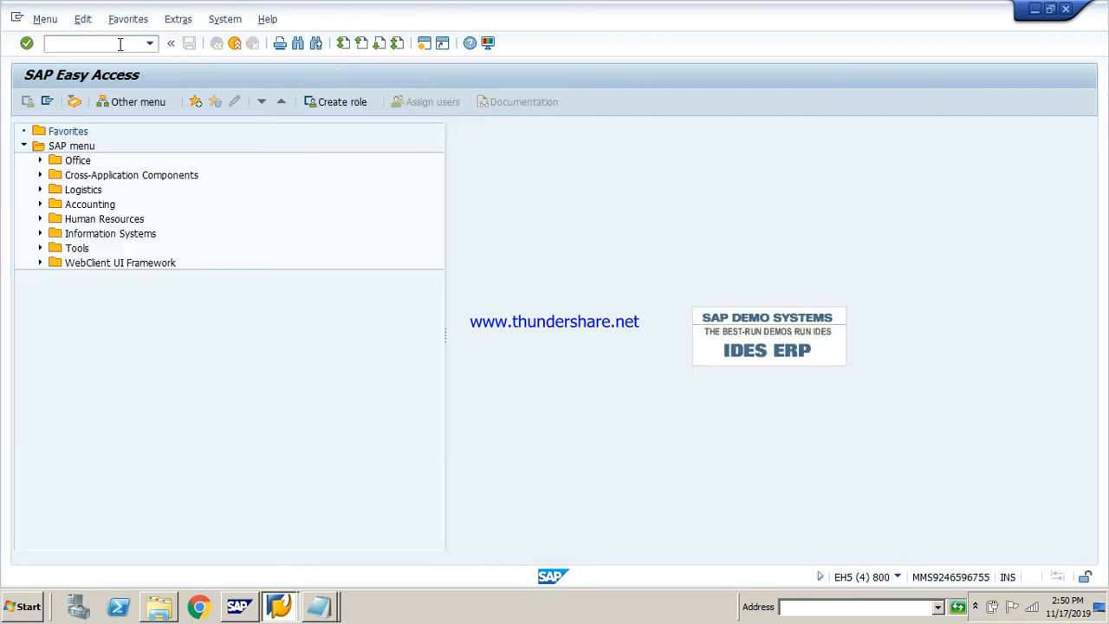
Browse the assignments of message types to IDoc types in transaction we82, and leave the overview
type("we82")
key("Return")
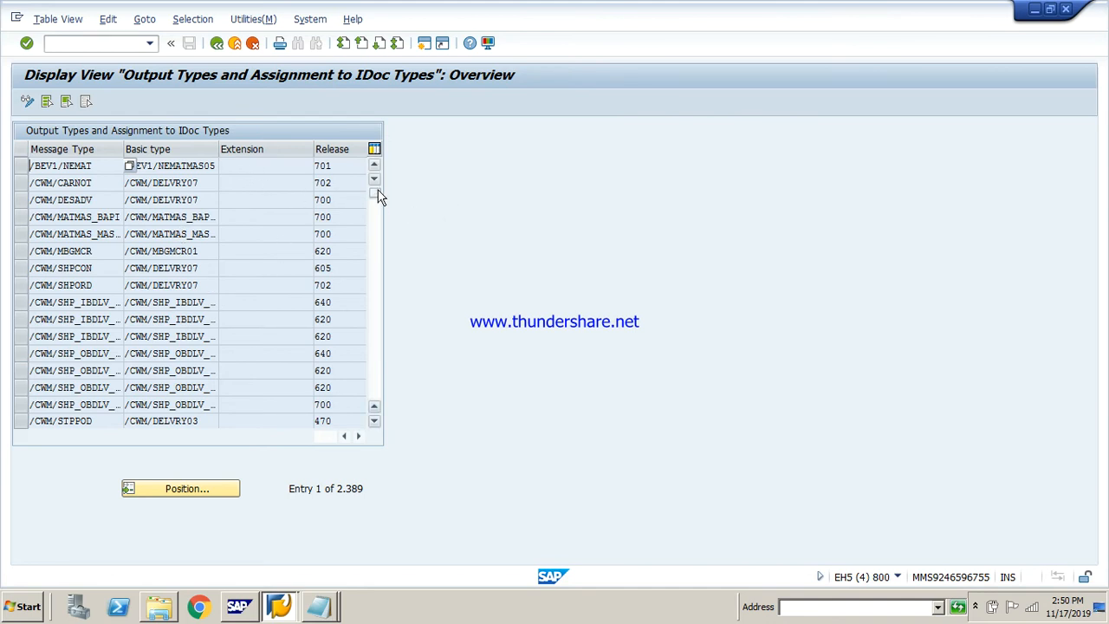
left_click_drag(378, 198, 379, 217)
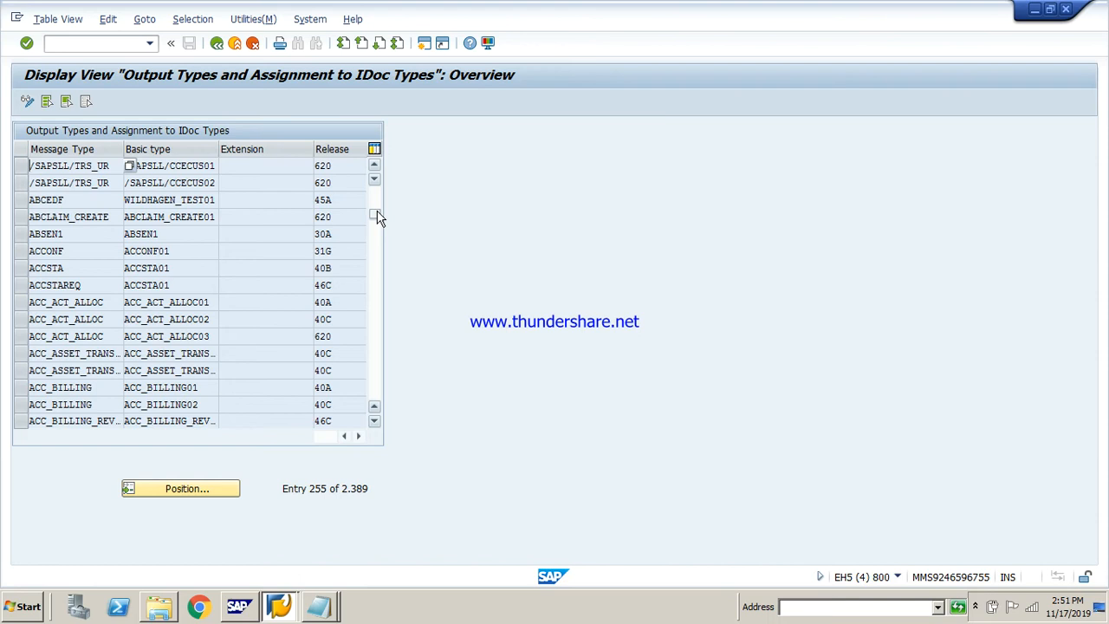
left_click(217, 43)
Open transaction we05 and run the IDoc list with the default selection criteria
type("we05")
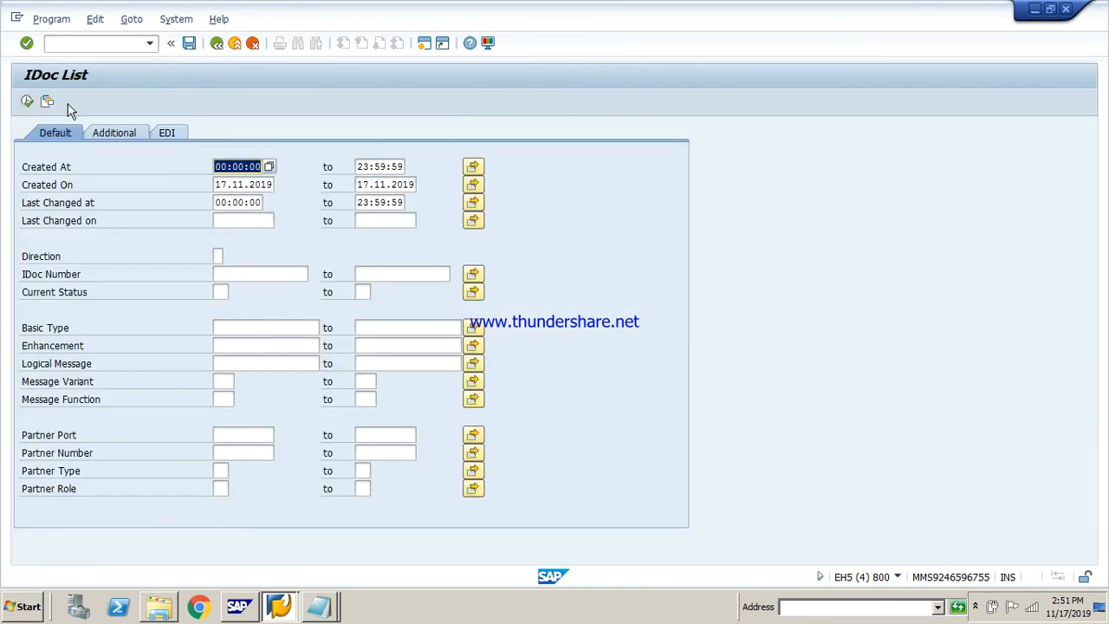
left_click(27, 101)
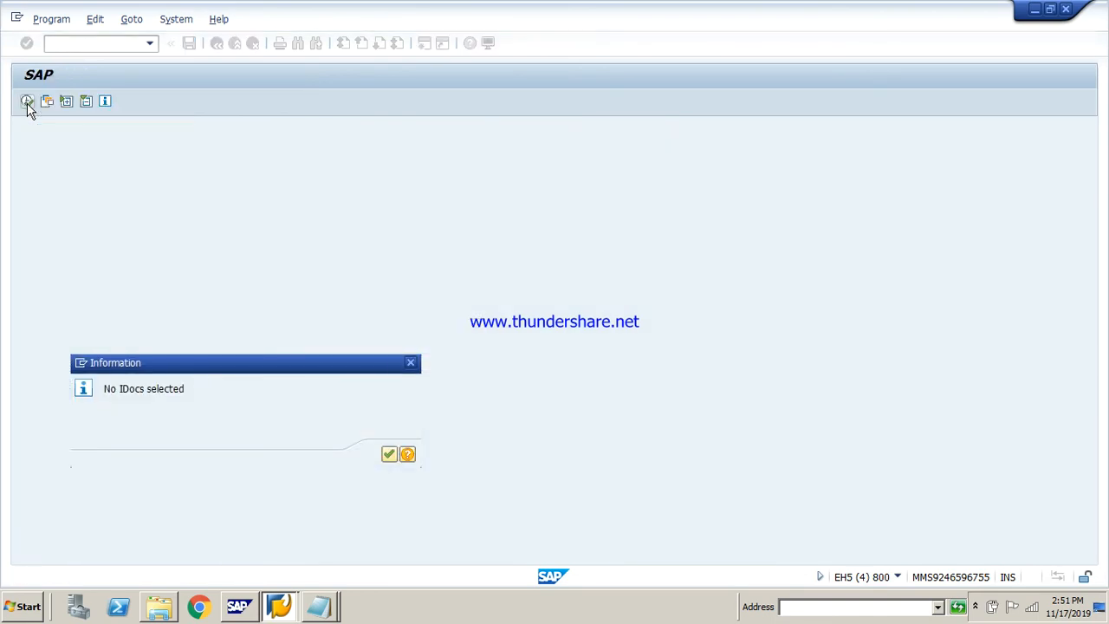
key("Return")
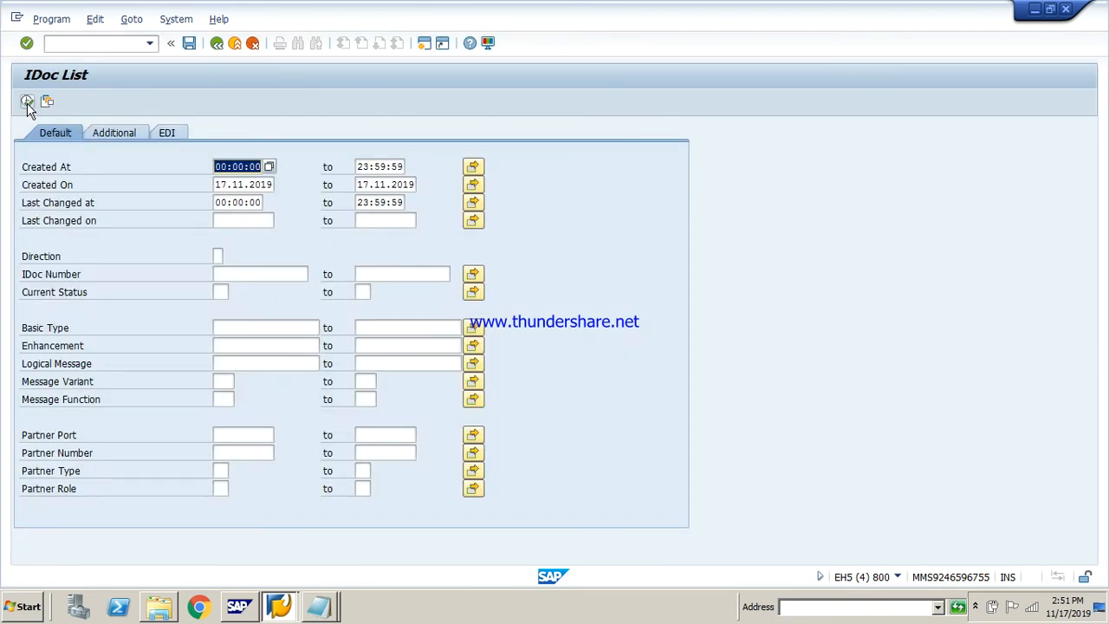
List the IDocs with the Created On start date set to 17.11.2018, and return to the SAP Easy Access screen
left_click(271, 185)
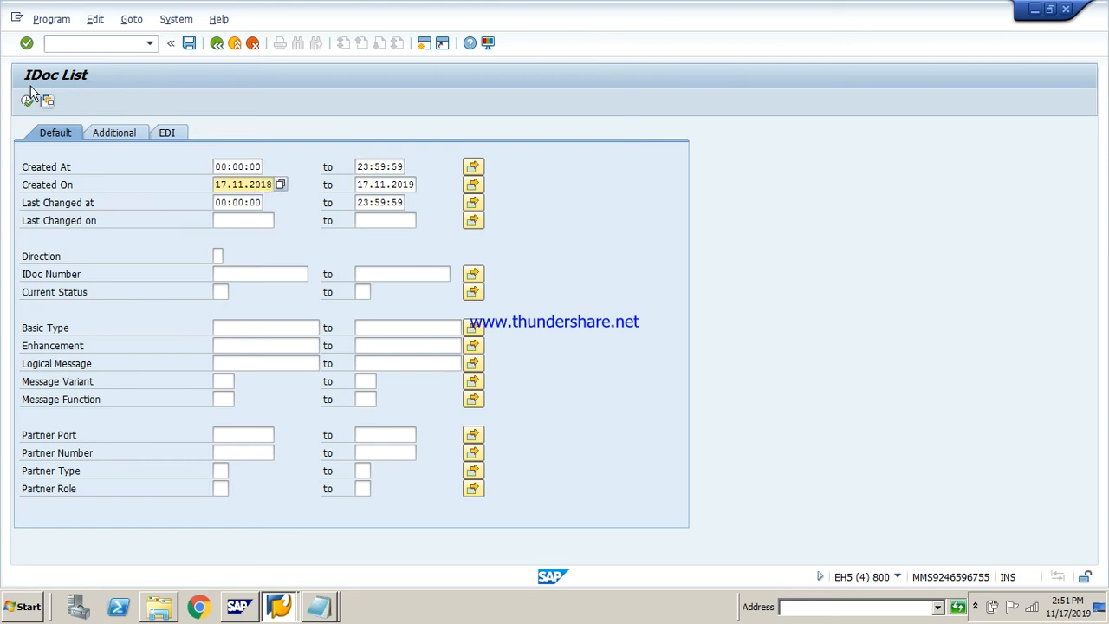
left_click(26, 101)
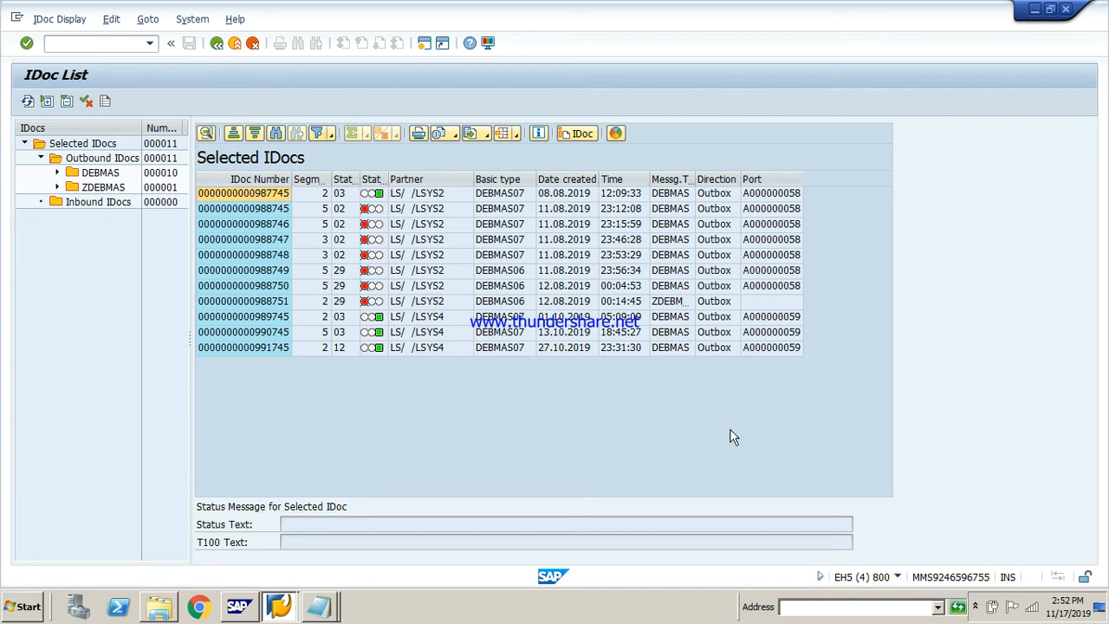
left_click(217, 43)
left_click(216, 43)
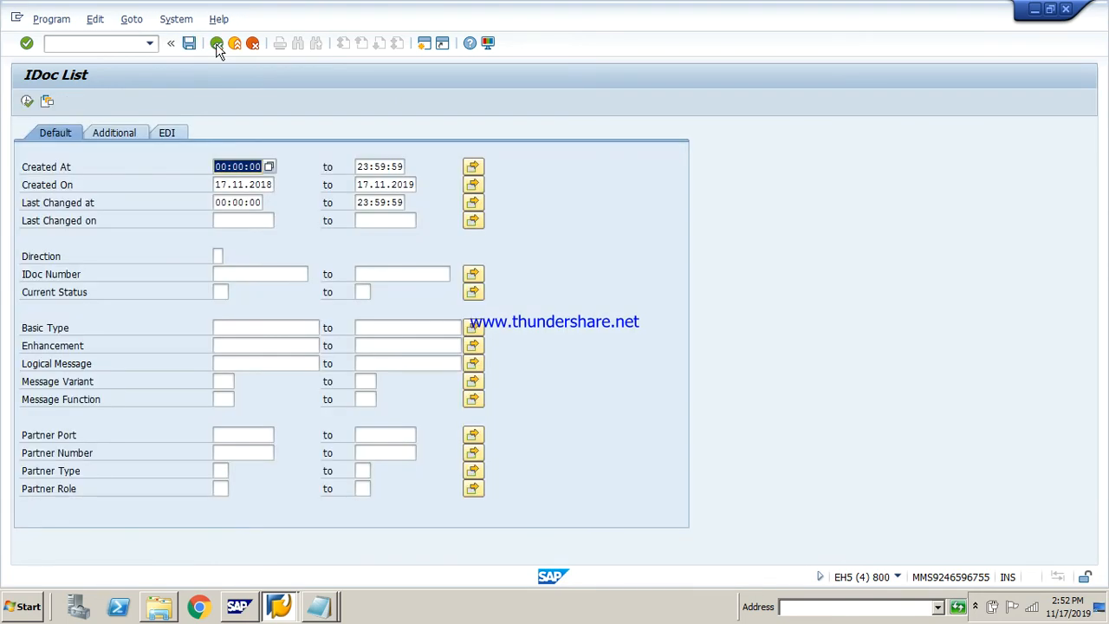
left_click(216, 43)
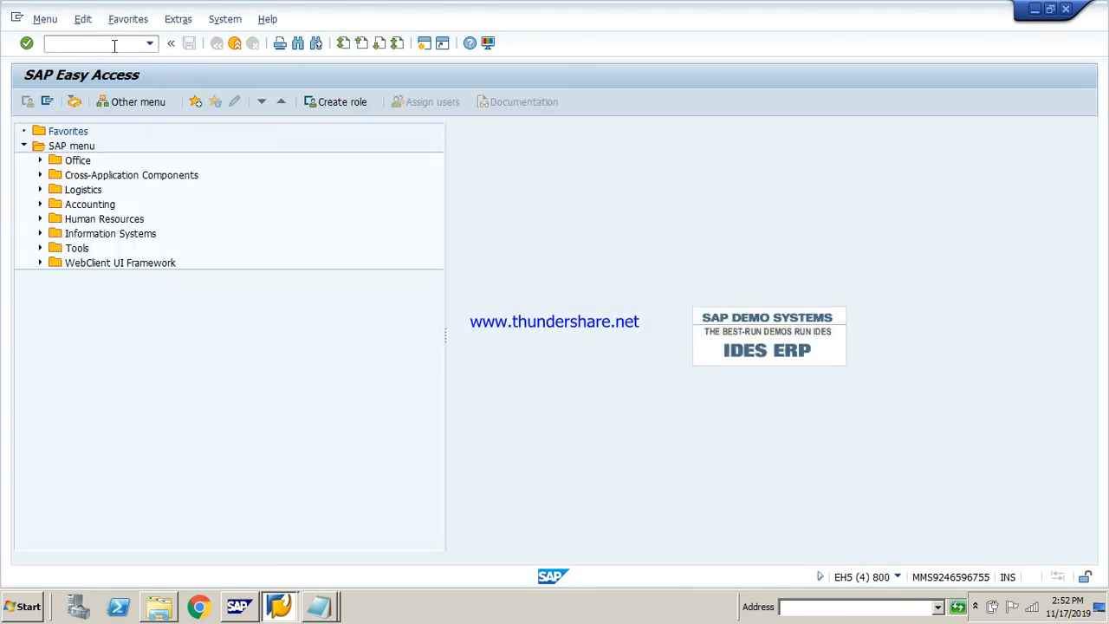
Open transaction sale and run the Define Logical System activity under Basic Settings, Logical Systems, accepting the cross-client notice
type("sale")
key("Return")
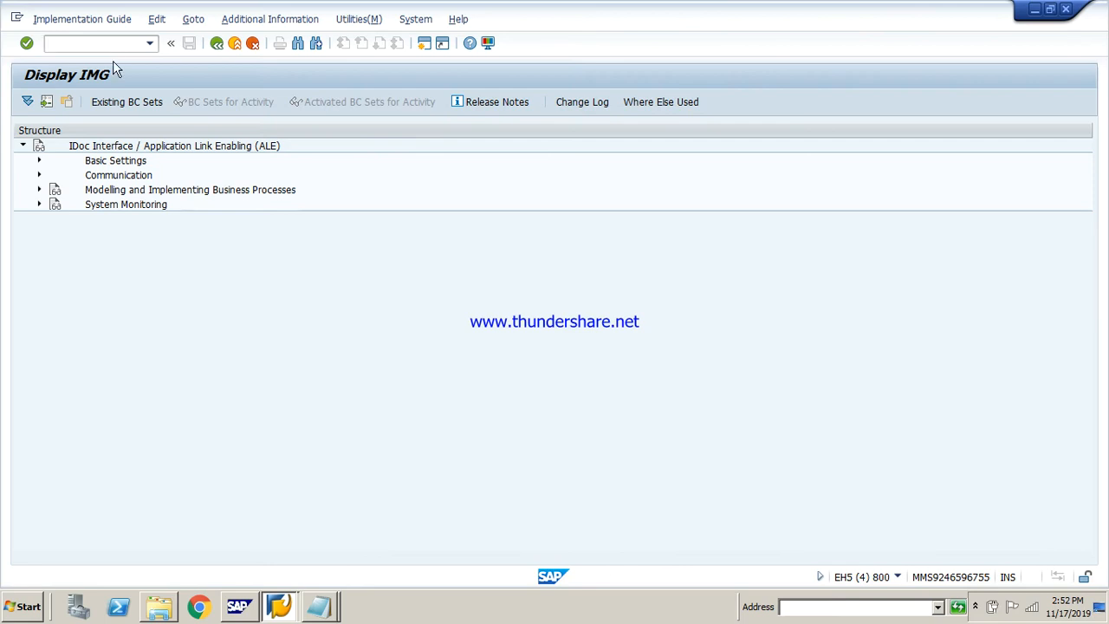
left_click(43, 163)
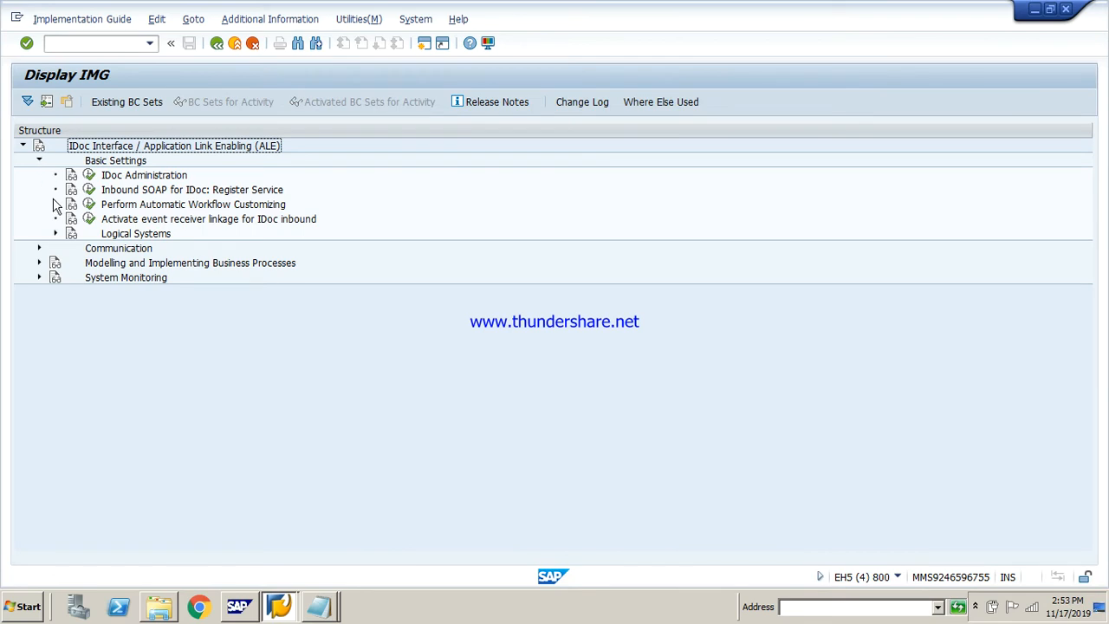
left_click(55, 235)
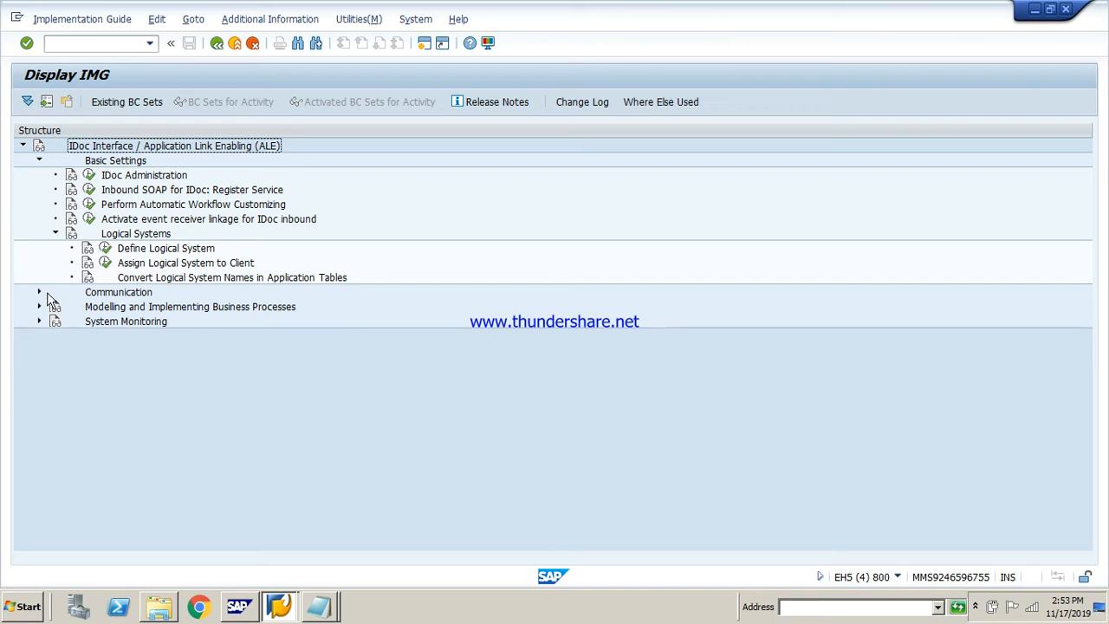
left_click(106, 249)
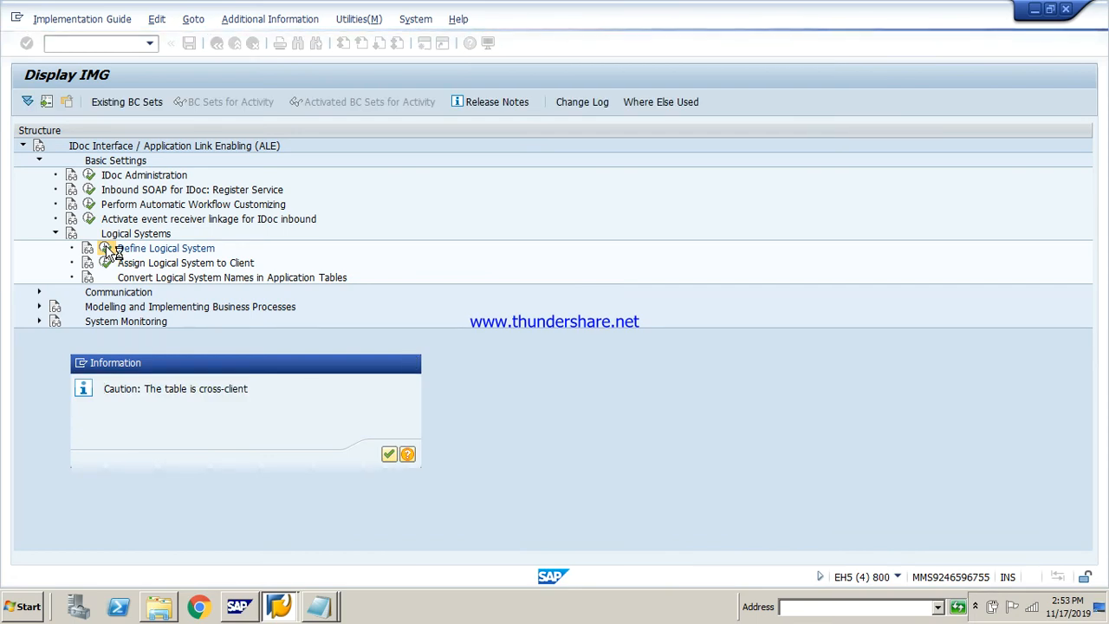
key("Return")
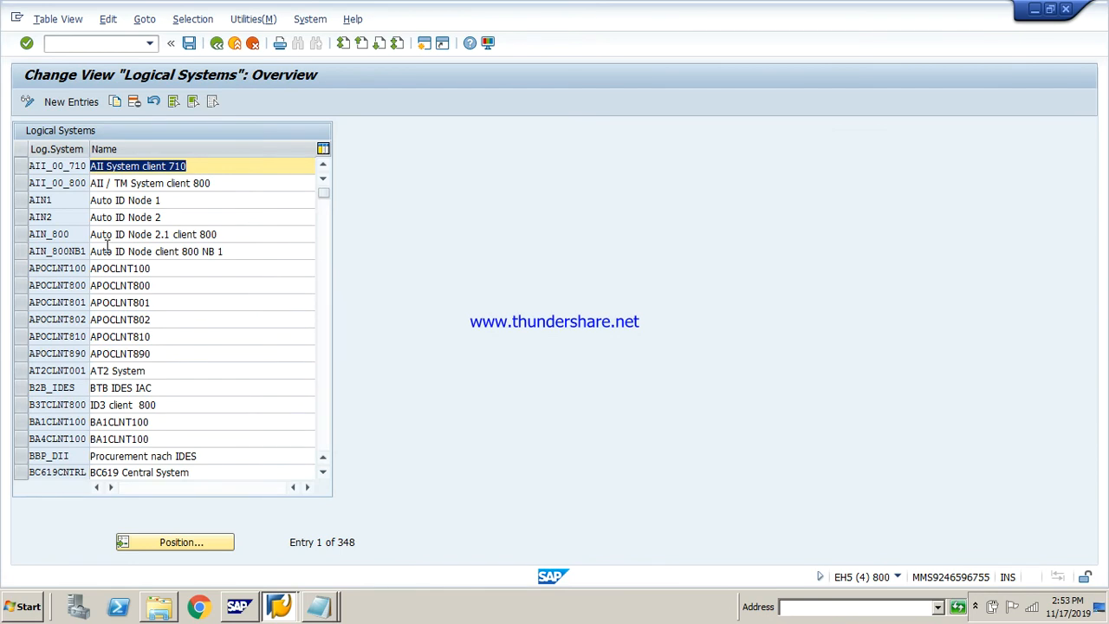
Open the blank entry form for logical systems, return to the overview and look through the existing entries to the end
left_click(90, 102)
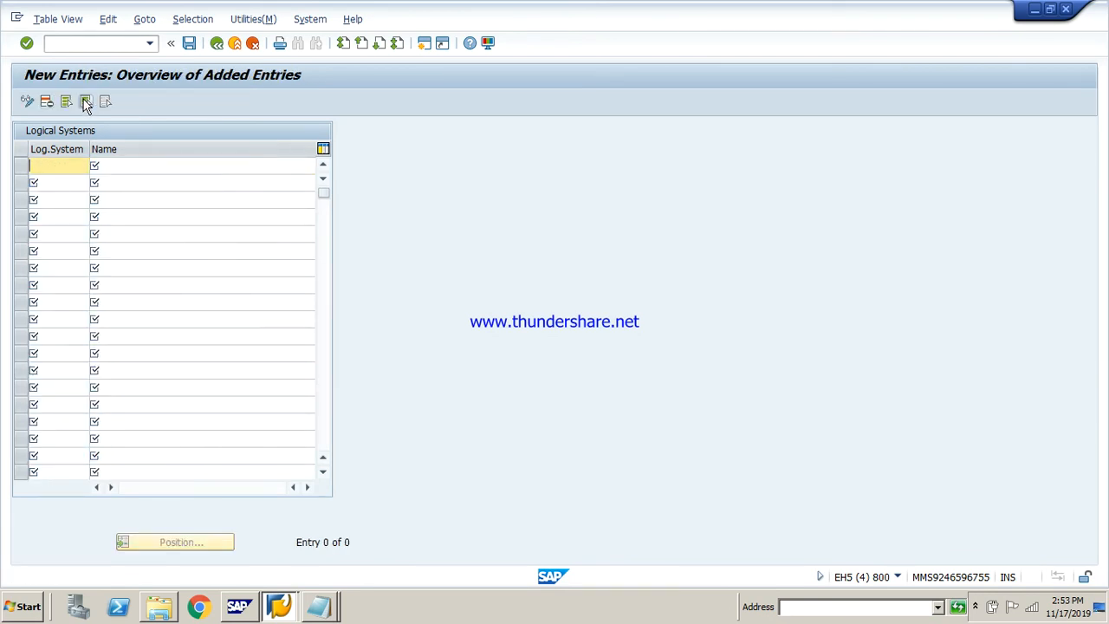
left_click(216, 45)
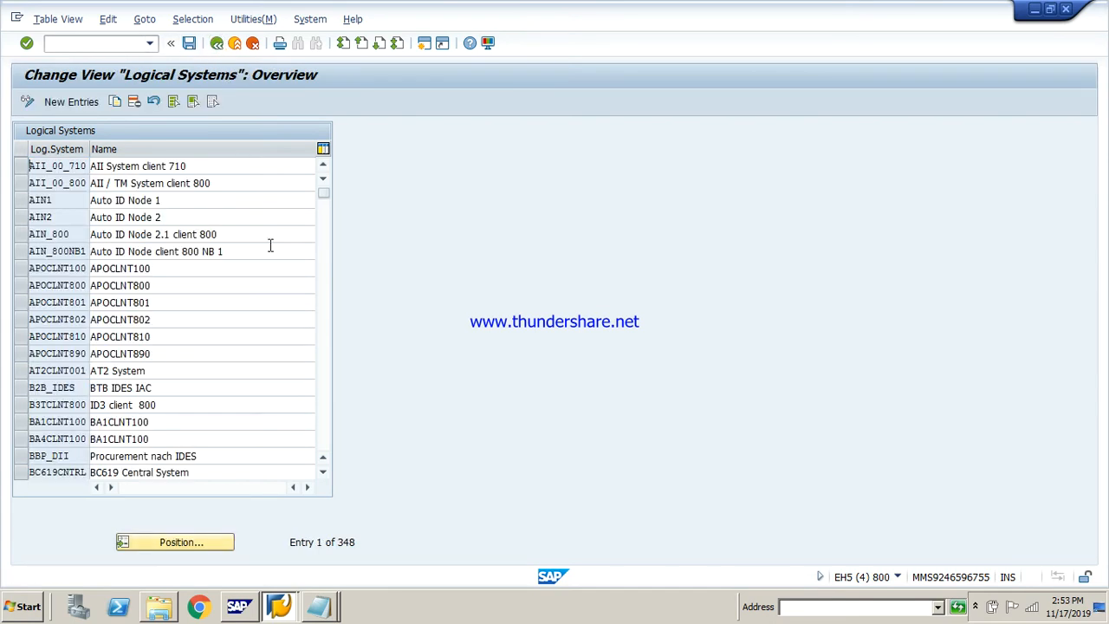
left_click_drag(323, 192, 322, 349)
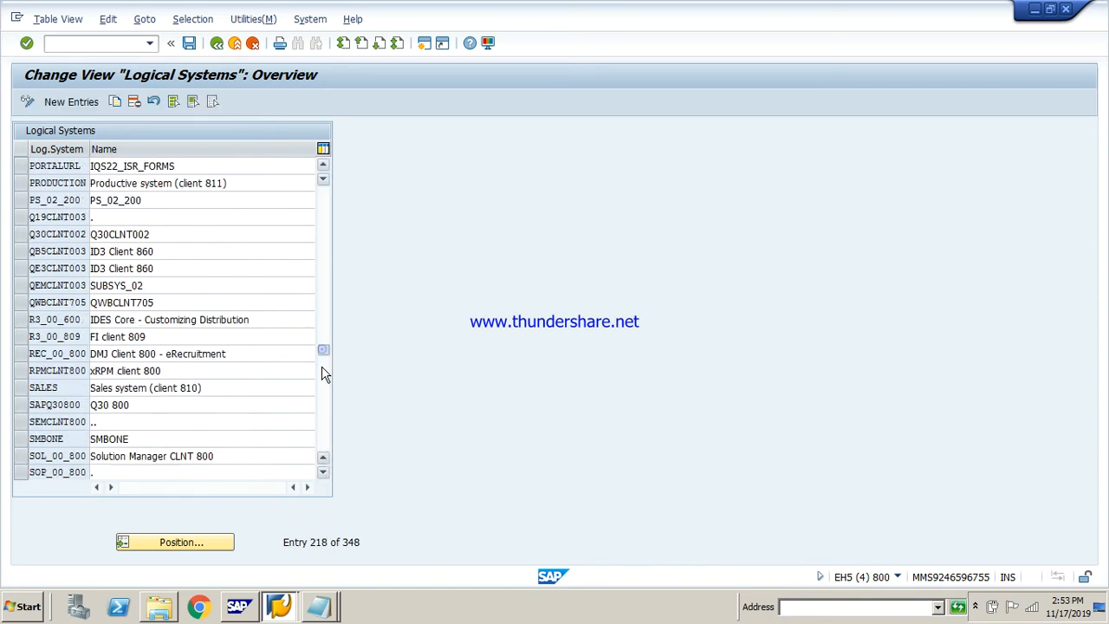
mouse_move(320, 408)
left_mouse_down()
mouse_move(320, 434)
mouse_move(323, 424)
left_mouse_up()
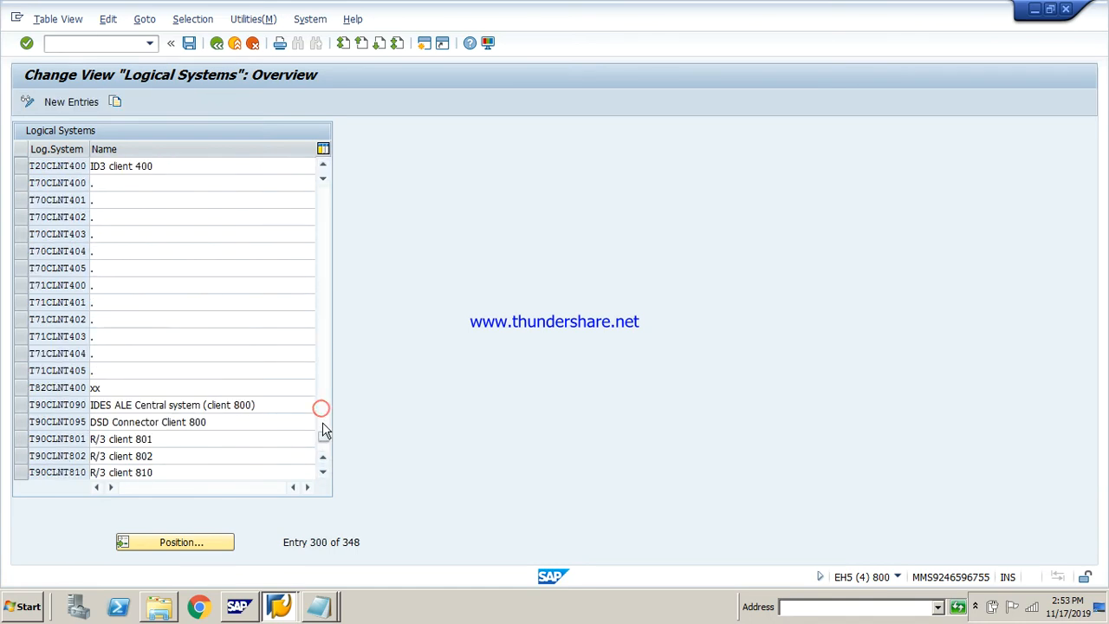
Try to add a new logical system LS810 with the name b,mbn, then discard the entry and return to the overview
left_click(76, 102)
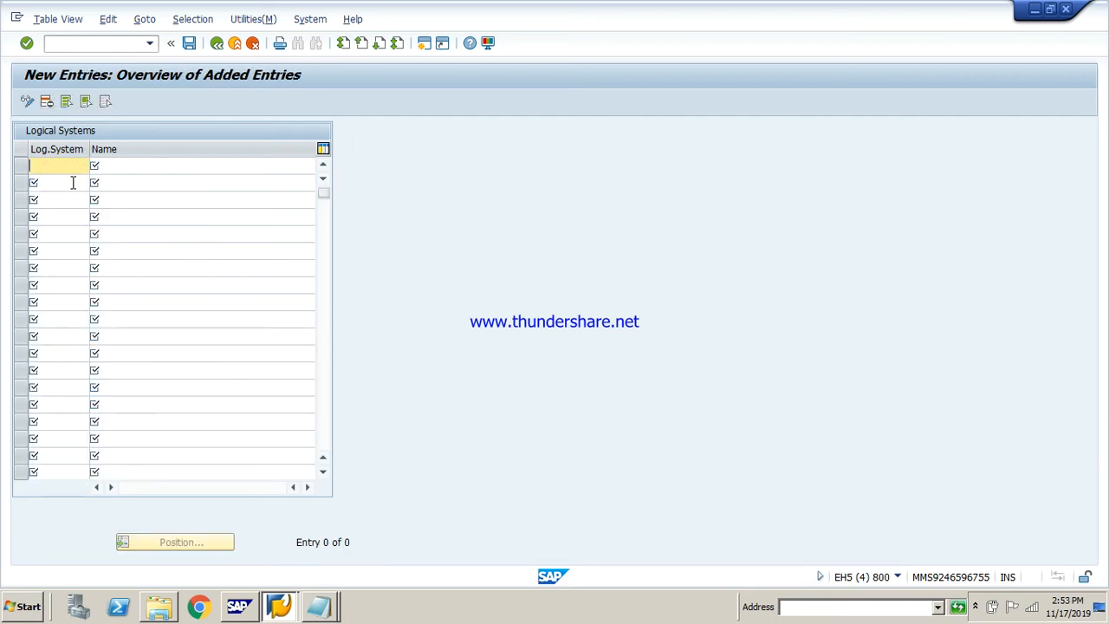
type("l")
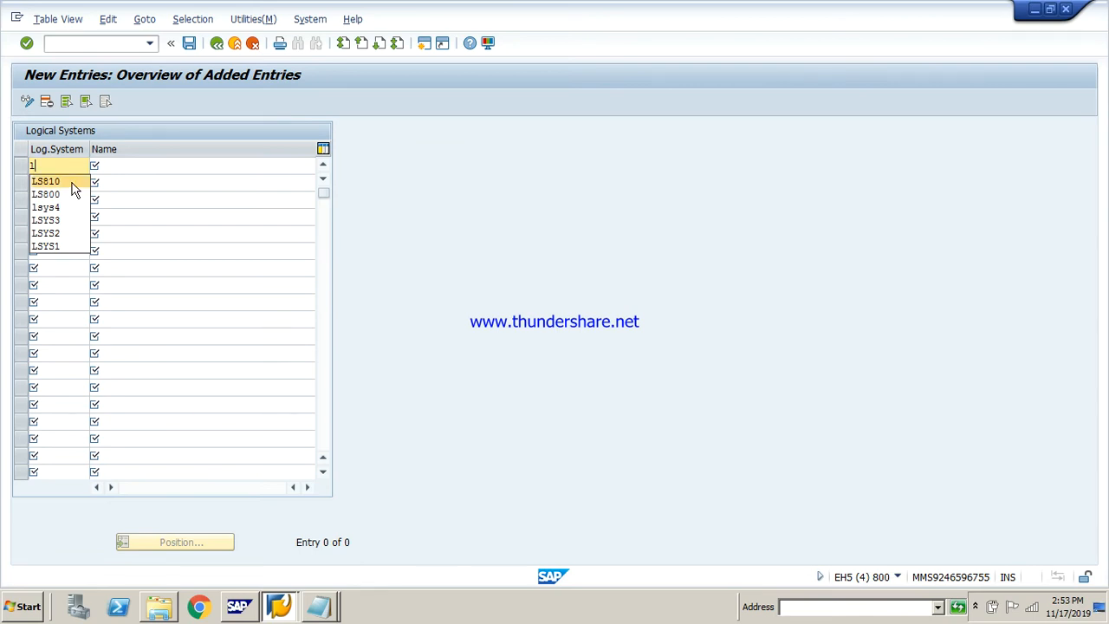
left_click(72, 182)
key("Return")
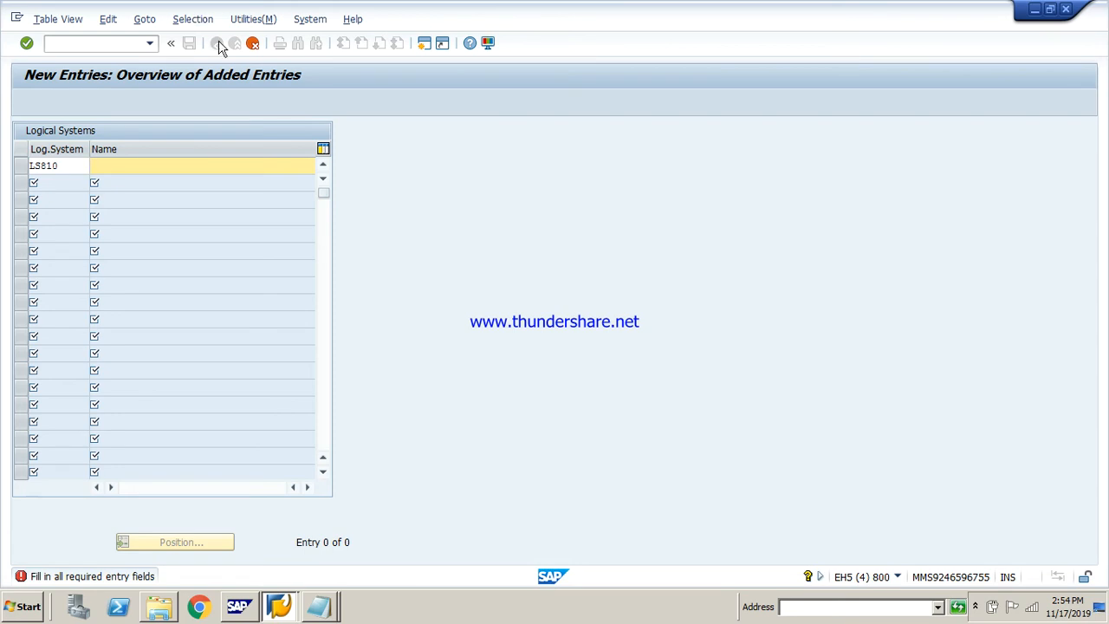
type("b,mbn,")
key("Return")
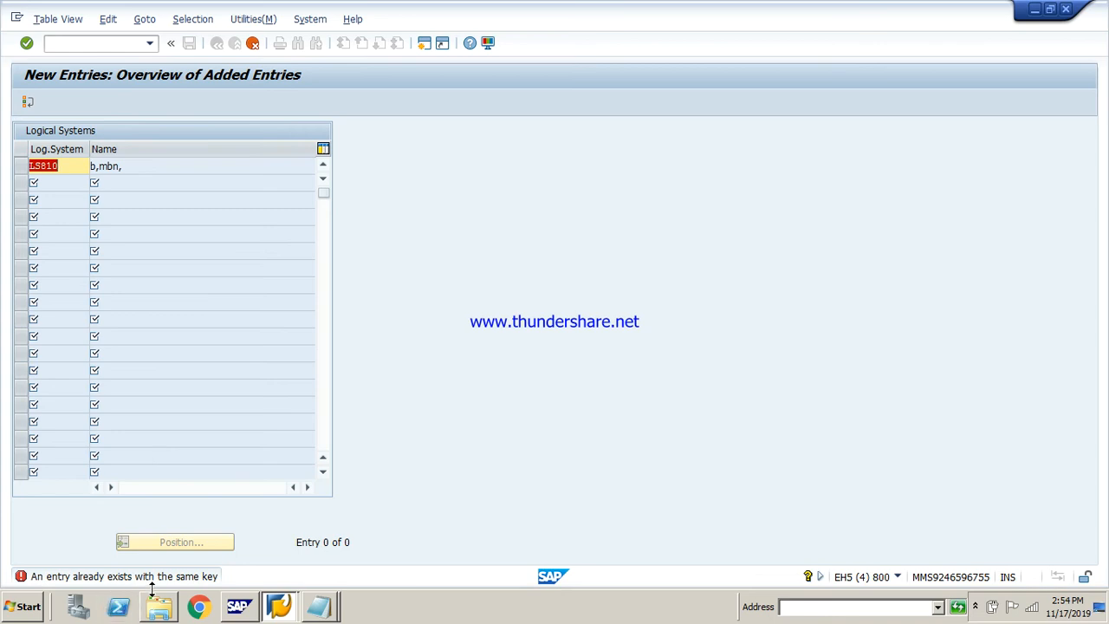
left_click(252, 42)
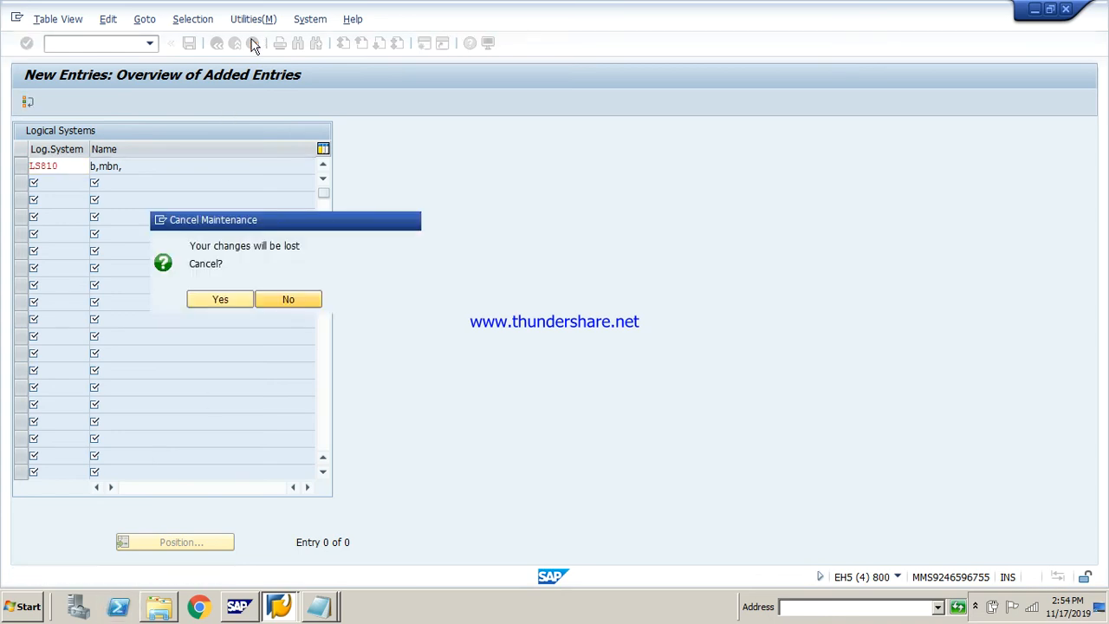
left_click(233, 298)
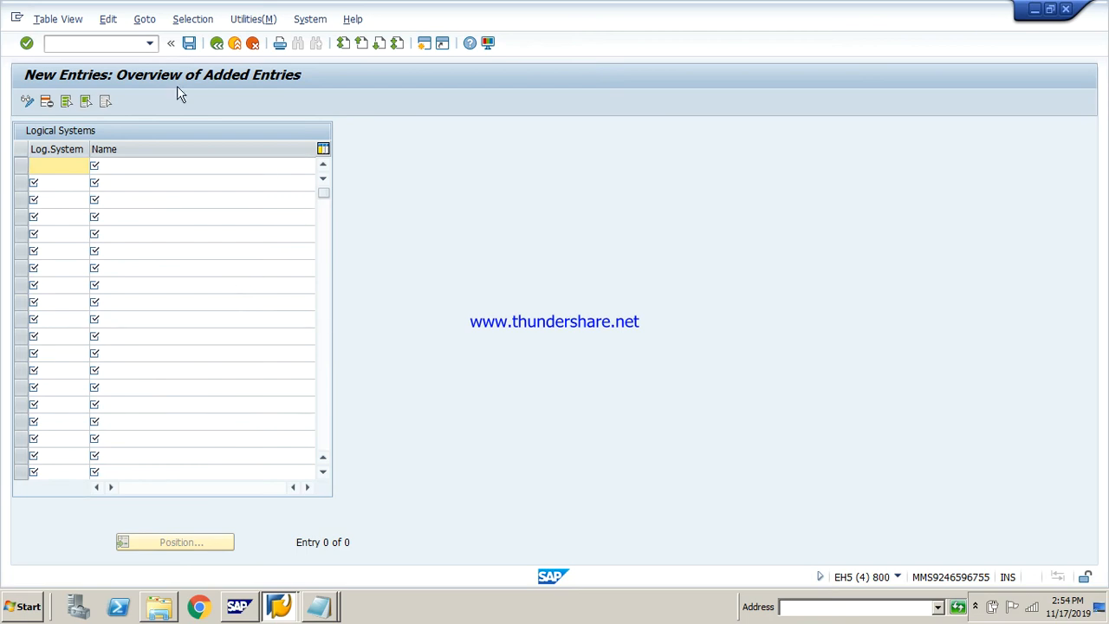
left_click(217, 43)
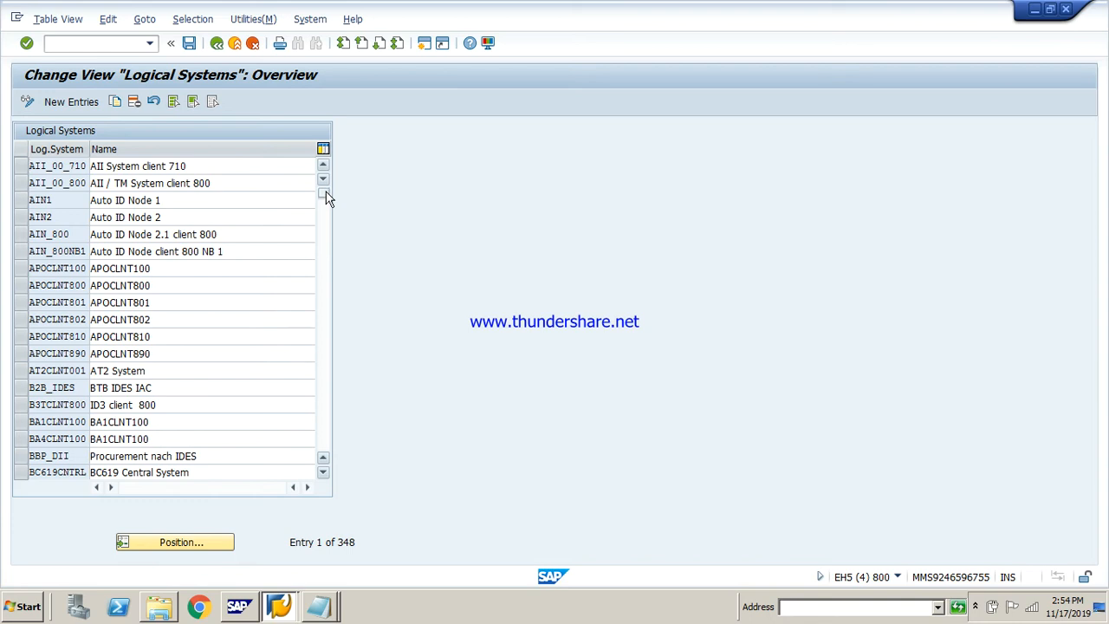
Look through the logical systems overview for the LS800 and LS810 entries and place the cursor in the name of LS800
left_click_drag(325, 197, 322, 396)
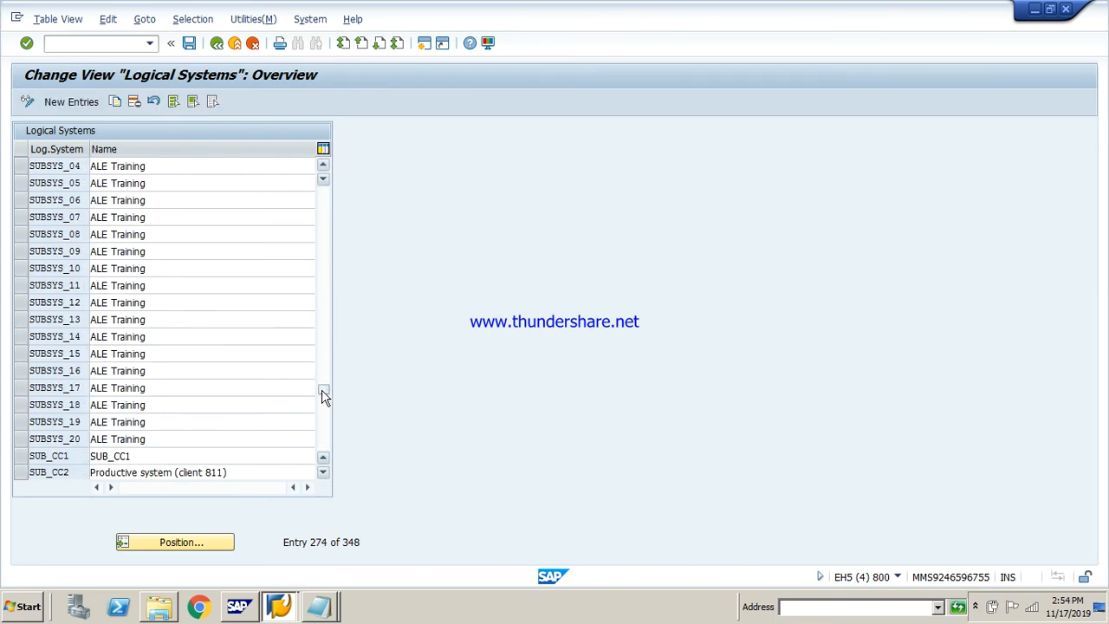
left_click(324, 408)
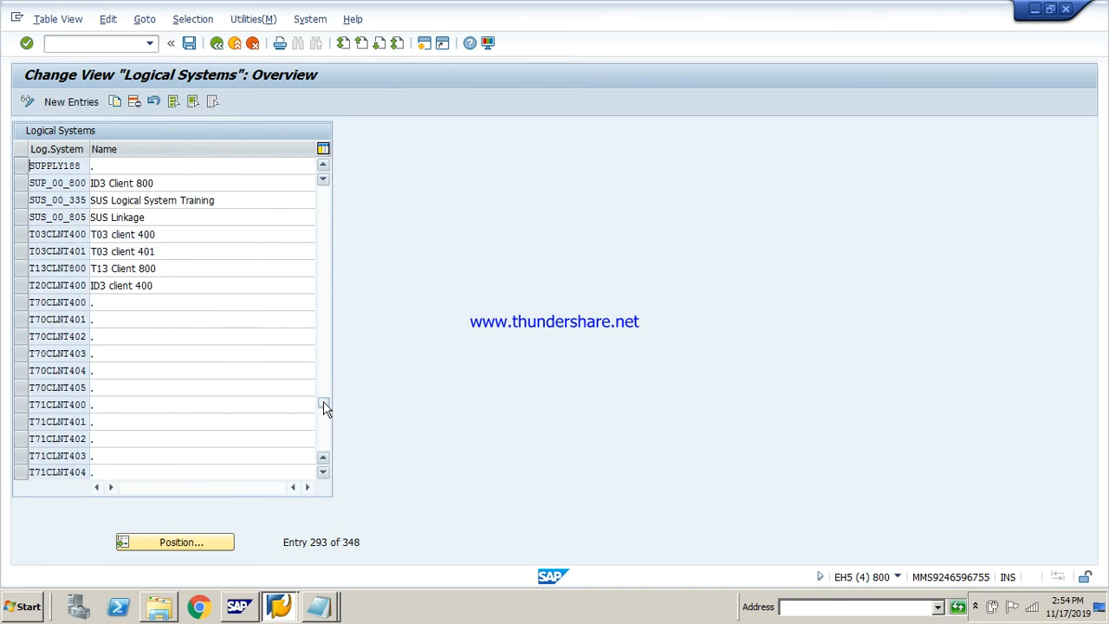
left_click(324, 406)
left_click_drag(324, 421, 322, 267)
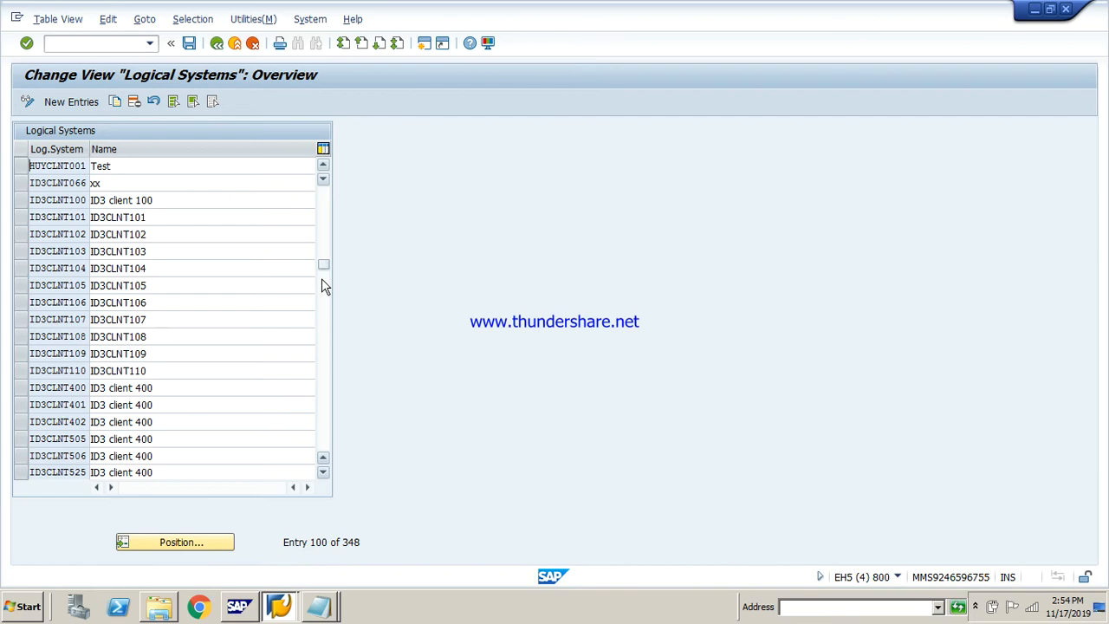
left_click(321, 297)
left_click(323, 319)
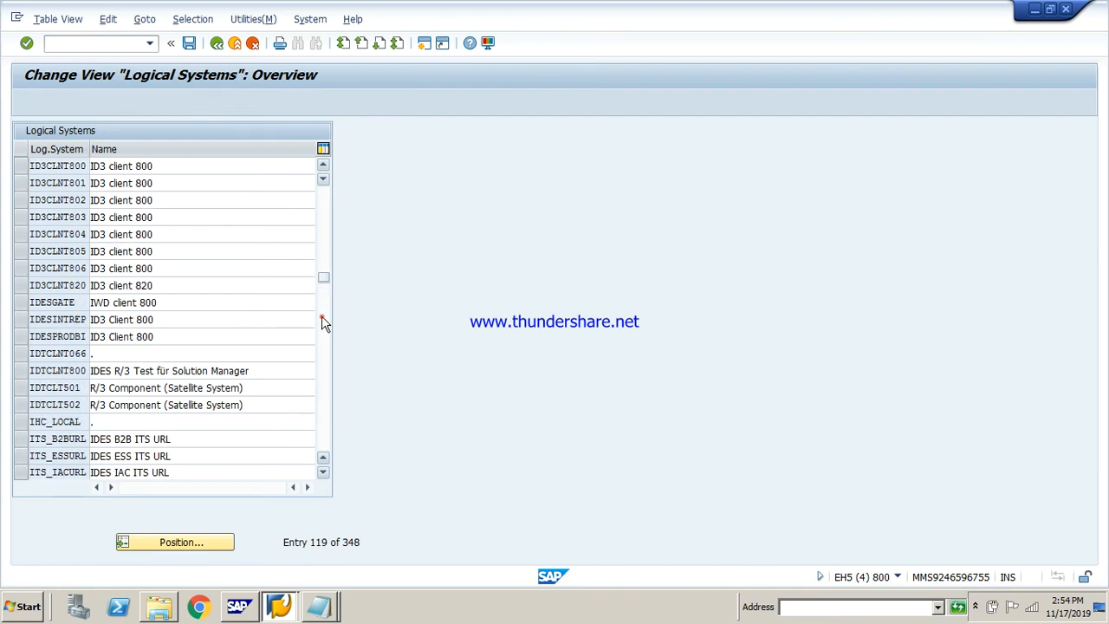
left_click(321, 319)
left_click(324, 347)
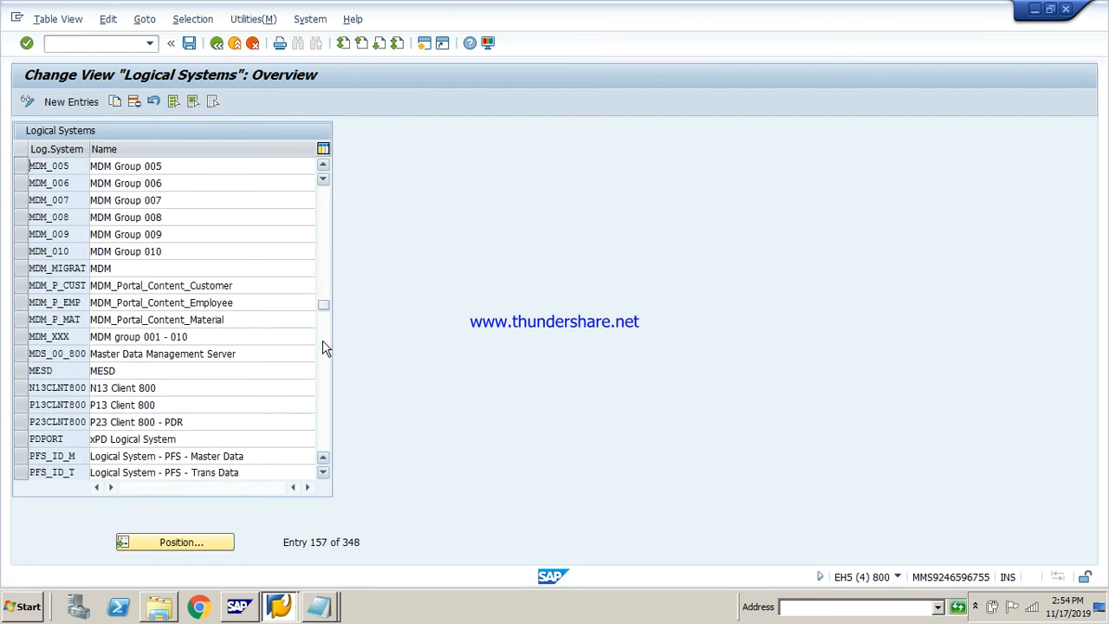
left_click(322, 178)
left_click(322, 178)
left_click(322, 178)
left_click(322, 179)
left_click(322, 178)
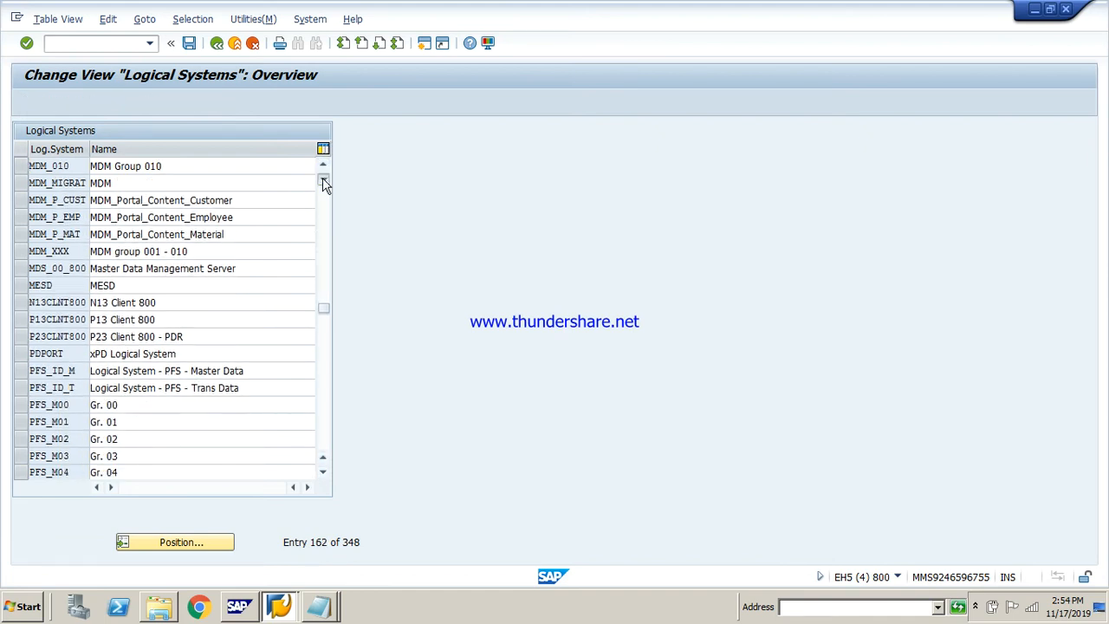
left_click_drag(323, 302, 330, 315)
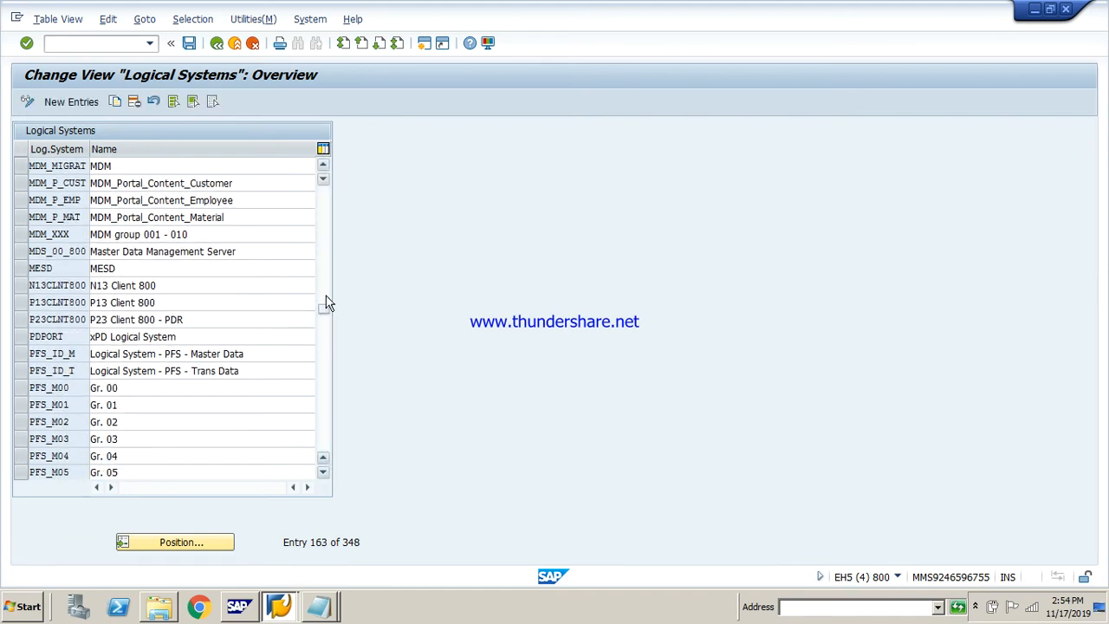
left_click_drag(323, 305, 325, 284)
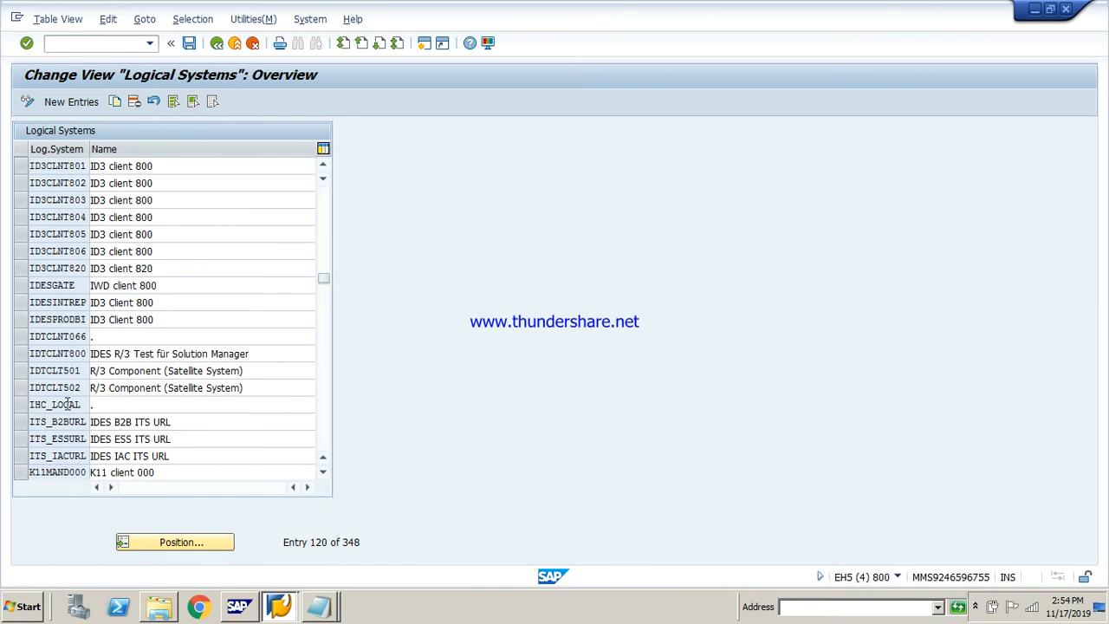
left_click(323, 460)
left_click(323, 460)
left_click(323, 461)
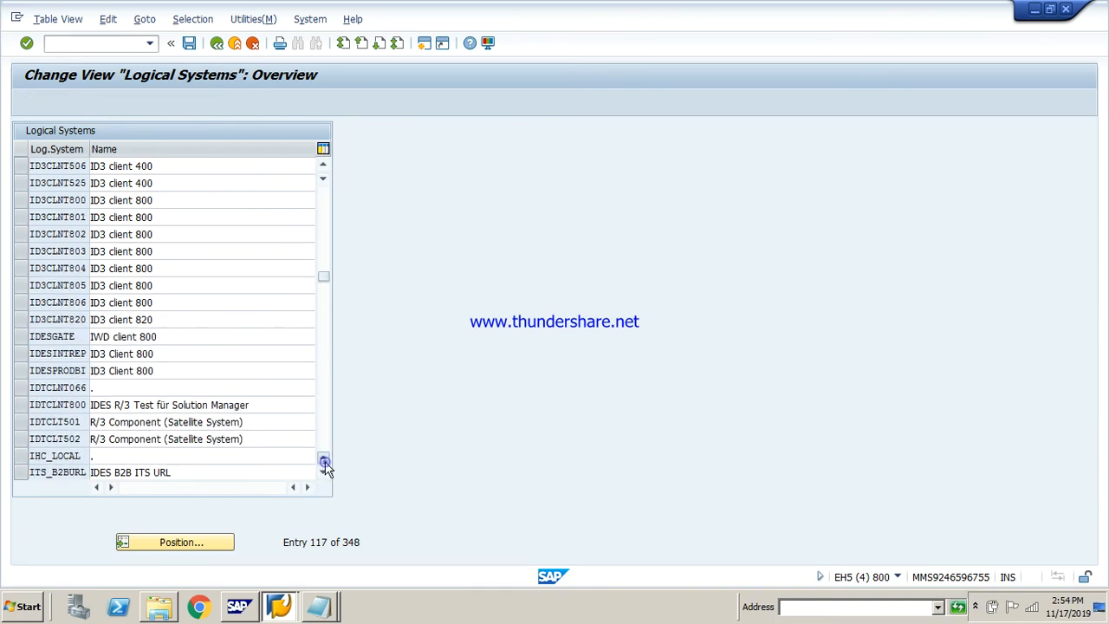
left_click(323, 460)
left_click(323, 460)
left_click(323, 460)
left_click(323, 461)
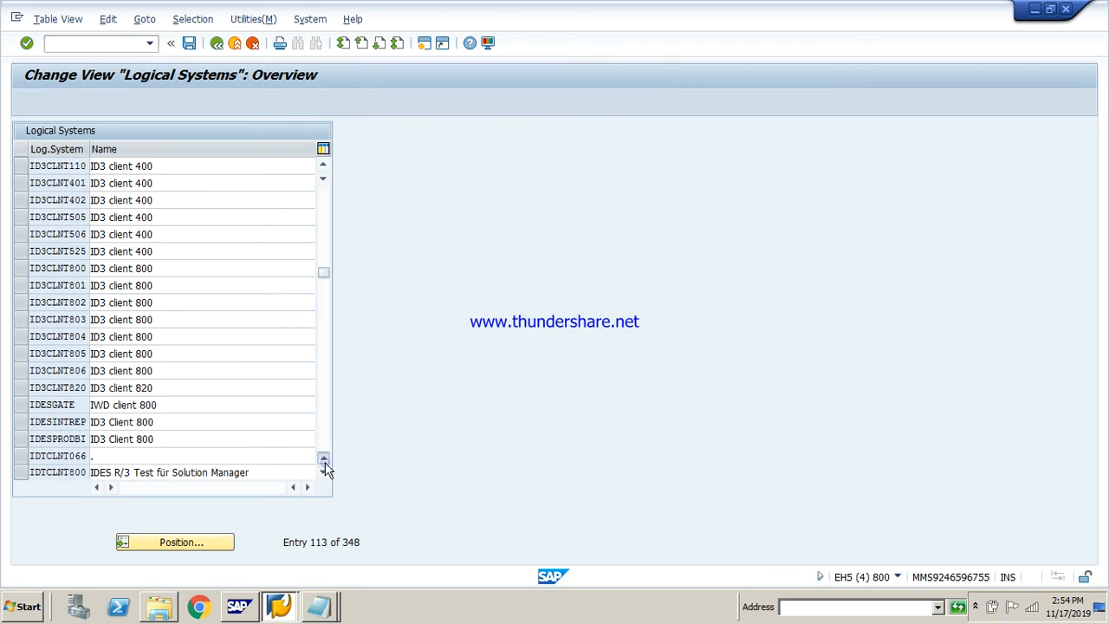
left_click(323, 460)
left_click(324, 460)
left_click(323, 460)
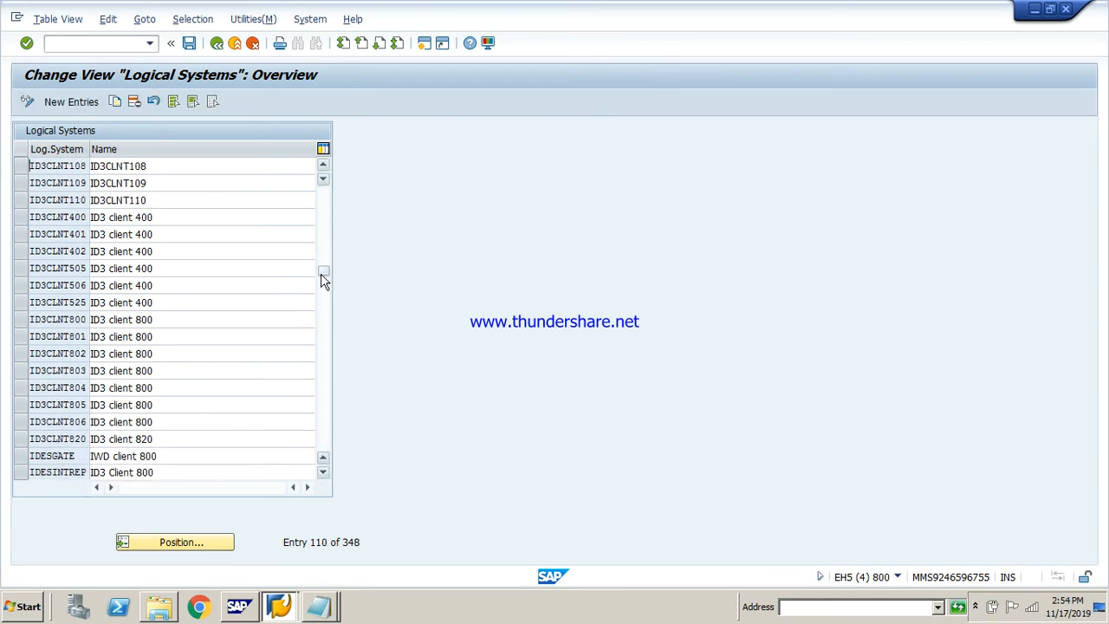
left_click_drag(323, 271, 319, 332)
left_click(321, 396)
left_click_drag(324, 330, 320, 275)
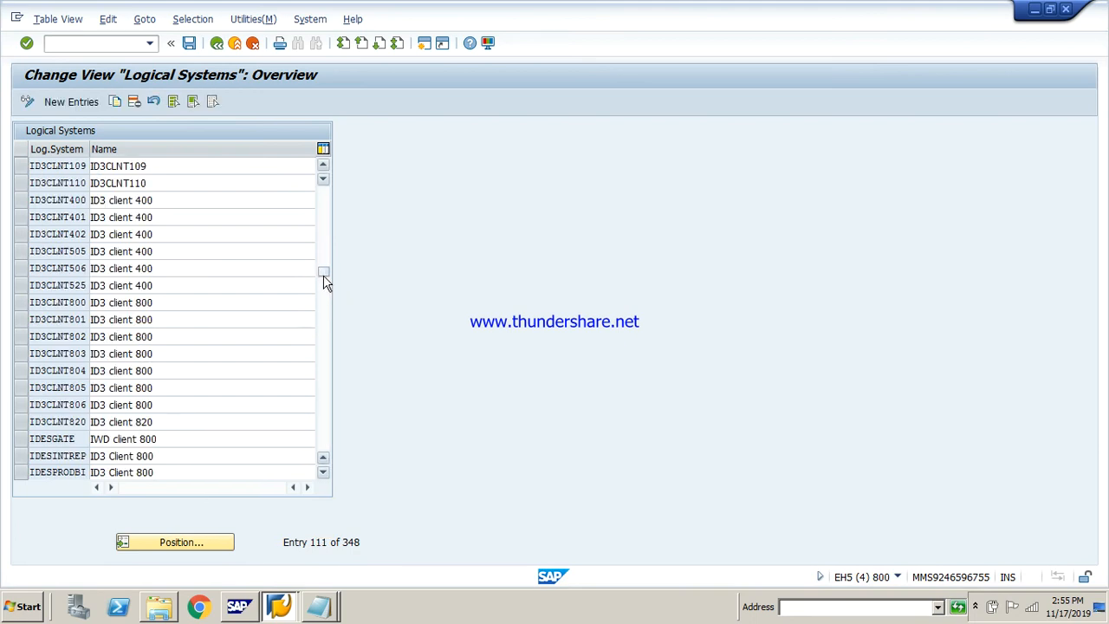
left_click_drag(322, 279, 322, 290)
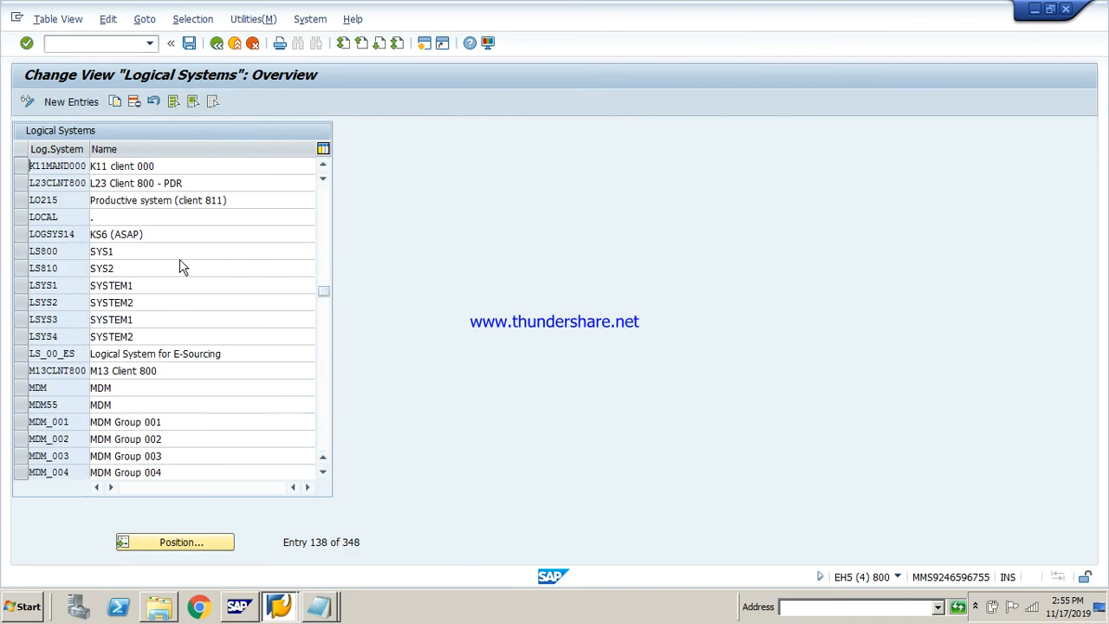
left_click(124, 251)
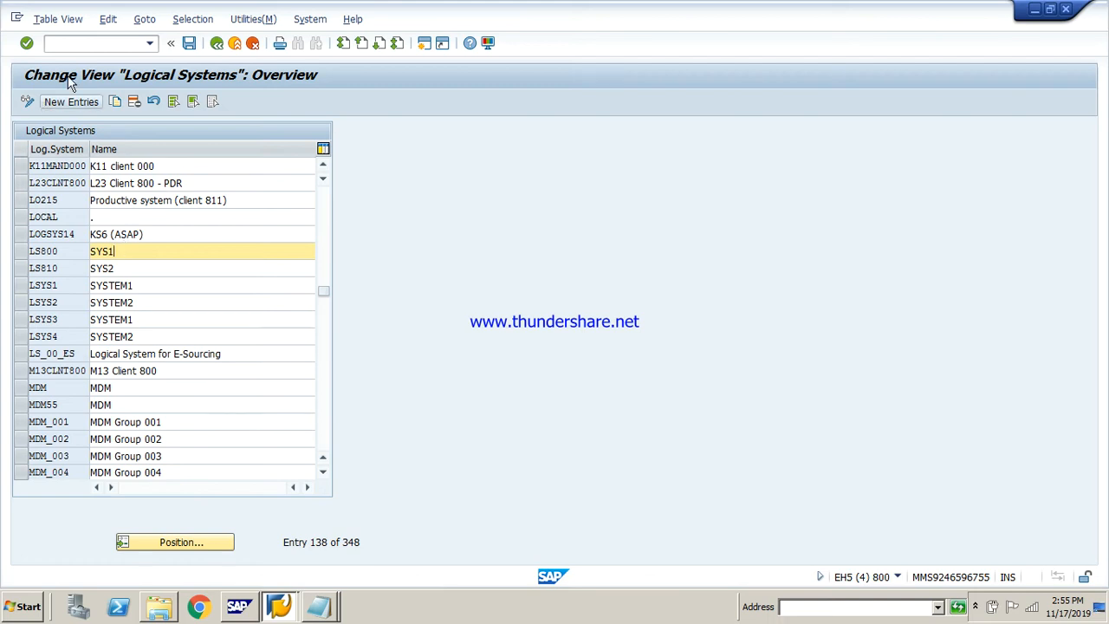
Leave the logical systems customizing, open transaction scc4, select client 800 in the clients overview, and leave it
left_click(217, 45)
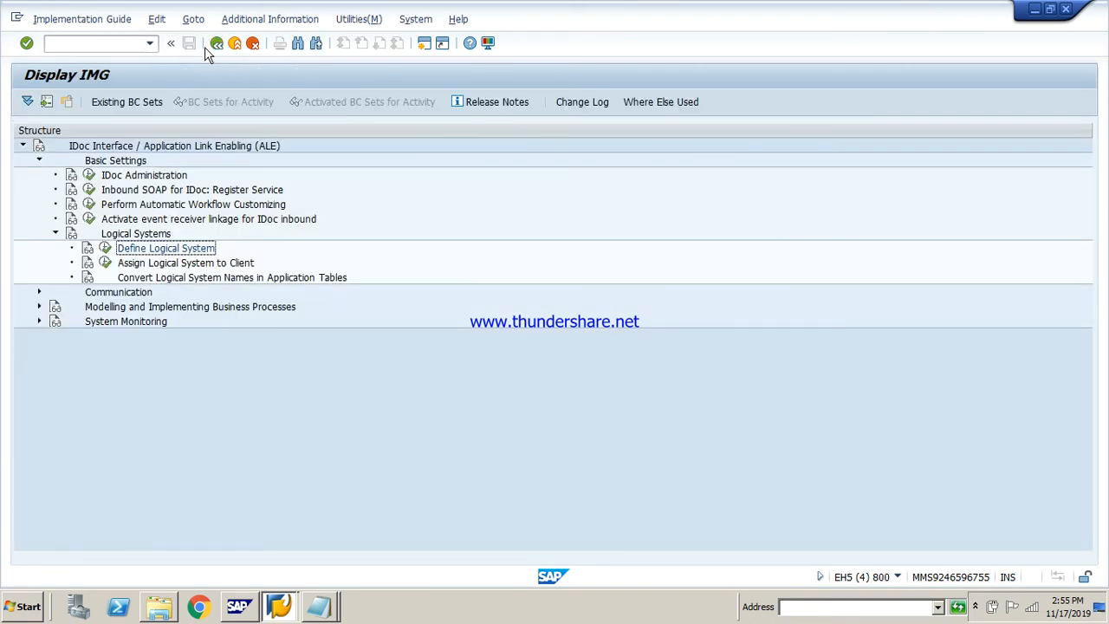
left_click(217, 43)
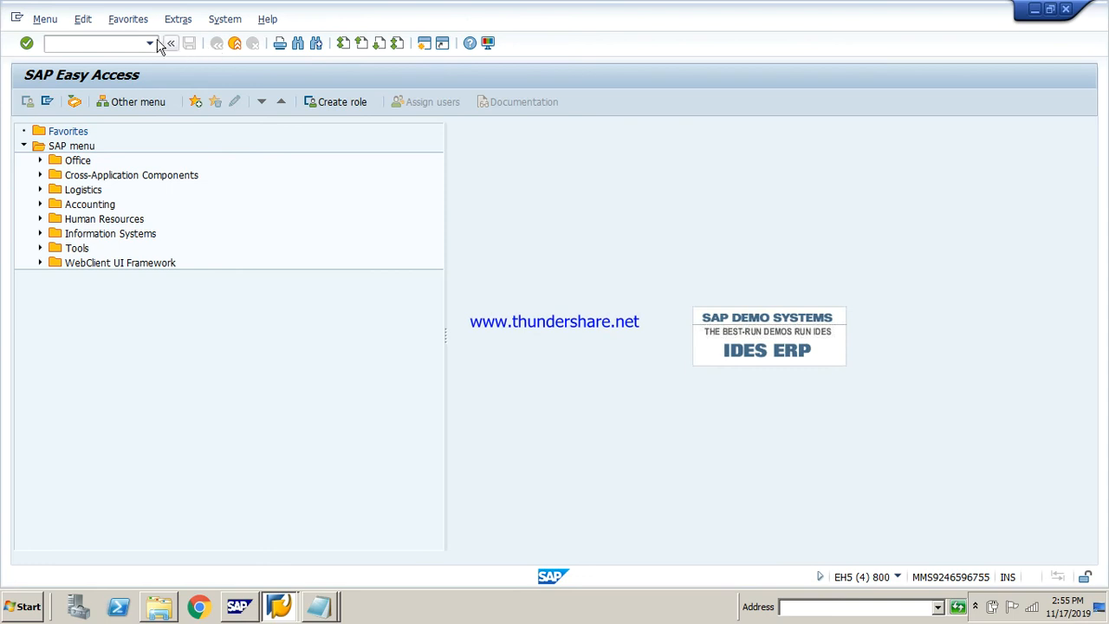
left_click(118, 45)
type("scc4")
key("Return")
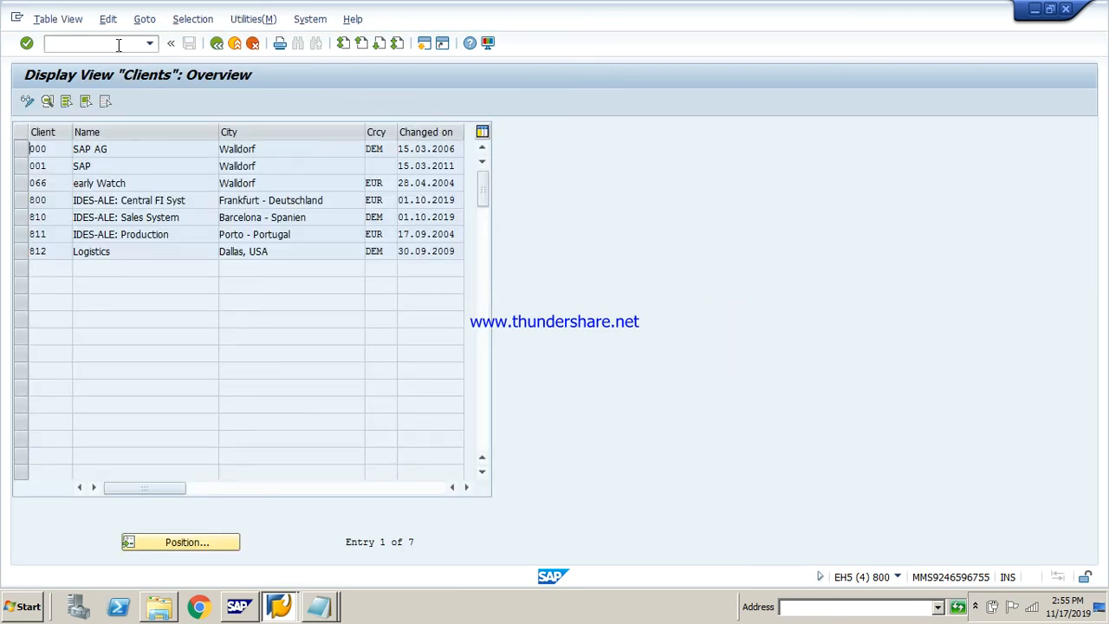
left_click(23, 201)
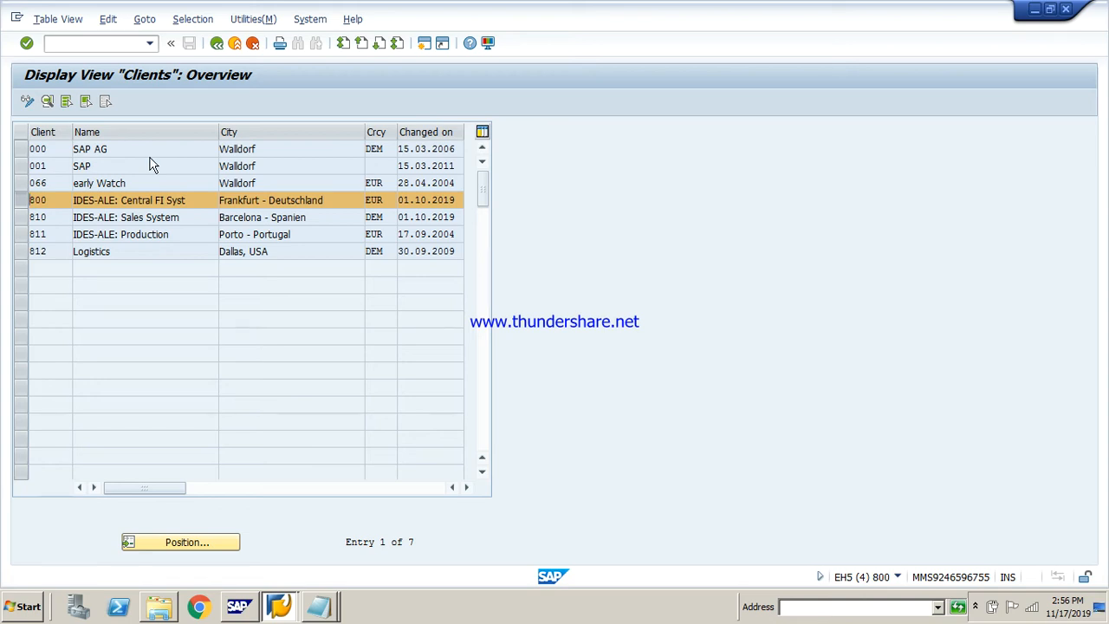
left_click(217, 43)
Open transaction sm59 and expand the ABAP Connections group of RFC connections
left_click(132, 44)
type("s")
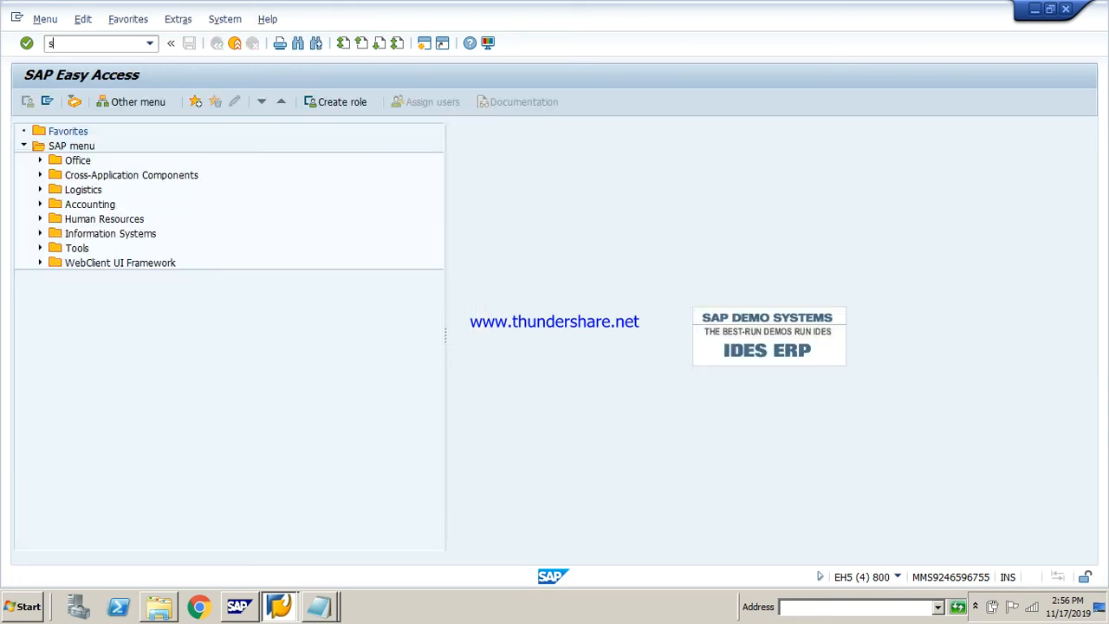
type(",m59")
key("Return")
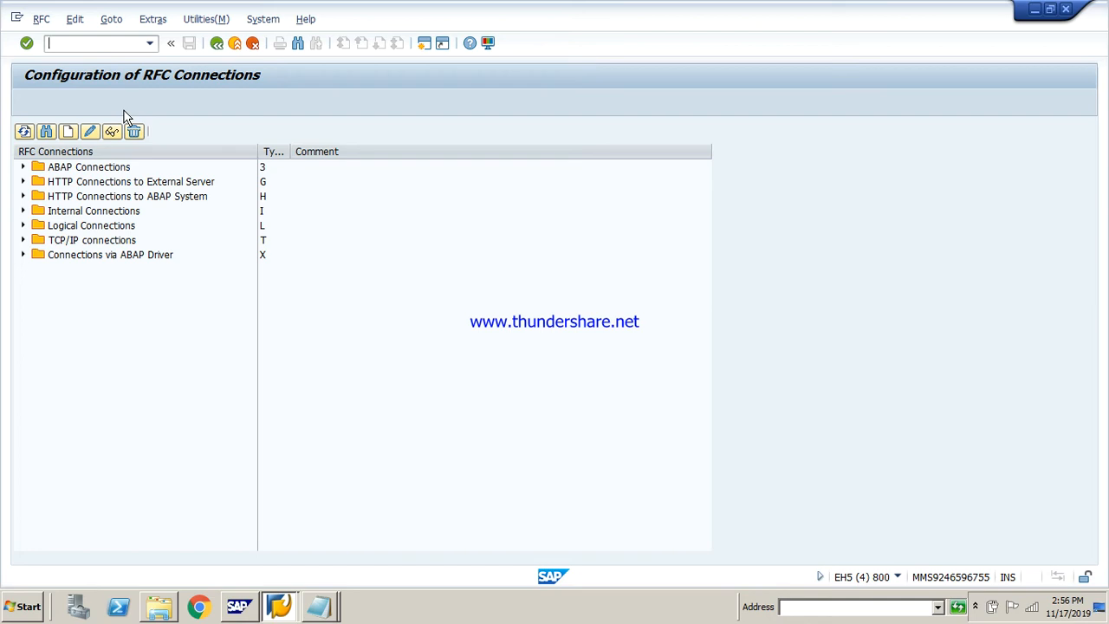
left_click(24, 168)
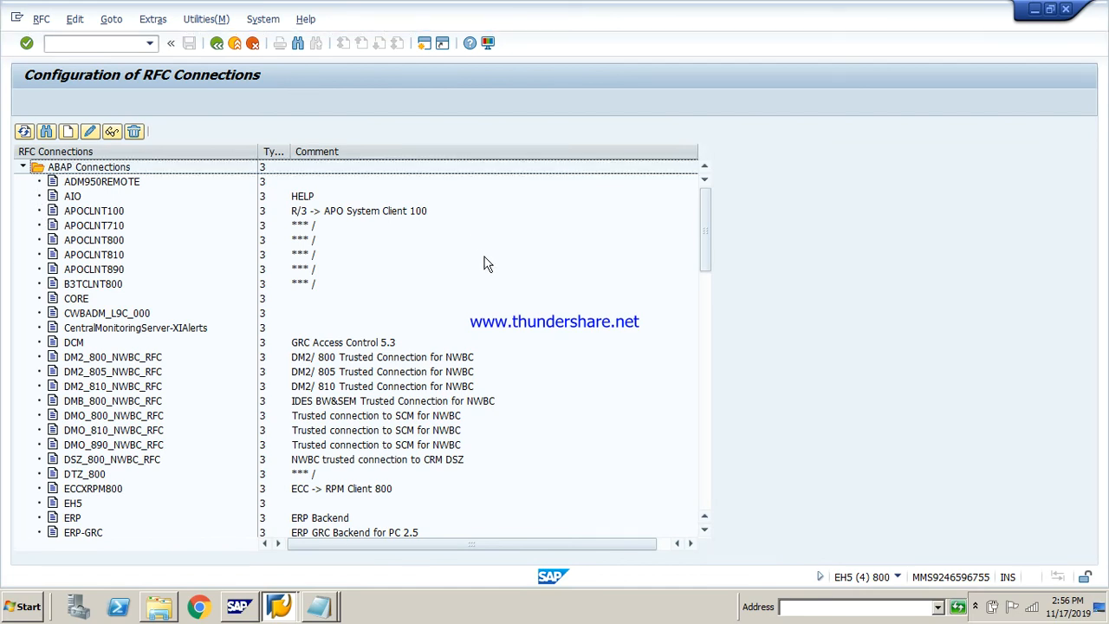
Try to create a new RFC destination named mnkk, without a connection type, then discard it and leave the RFC connections configuration
left_click(67, 135)
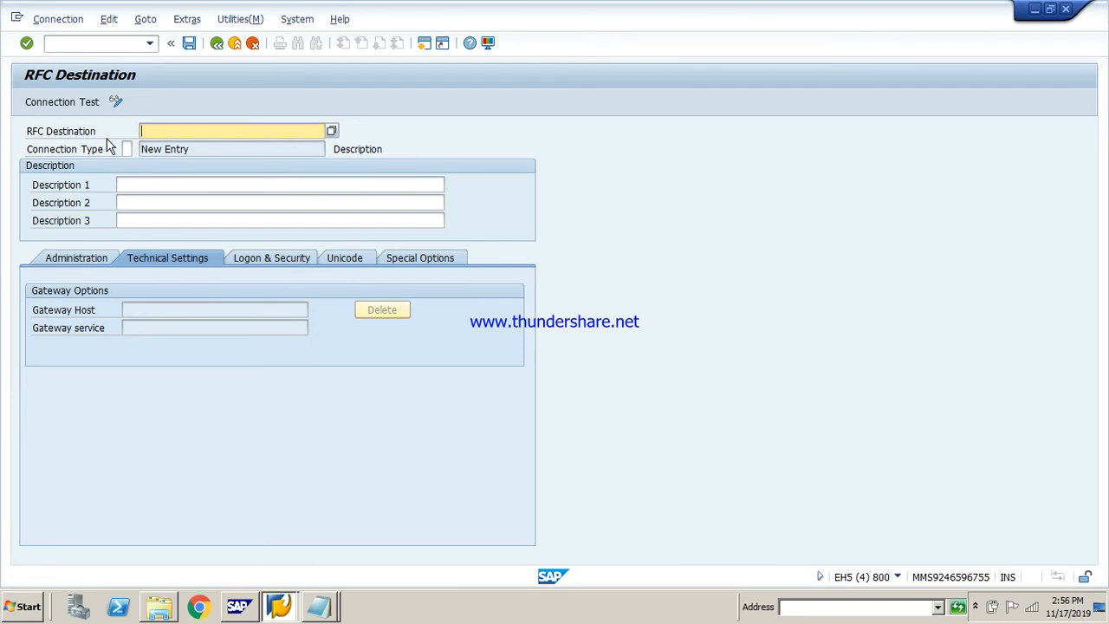
left_click(216, 43)
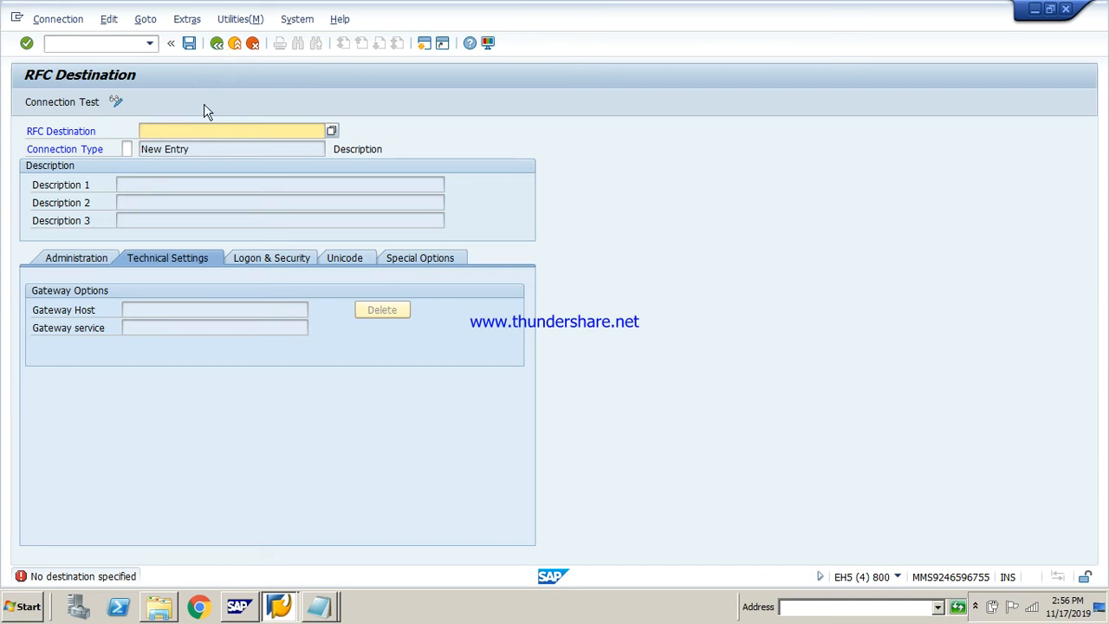
type("mnkk,")
left_click(217, 43)
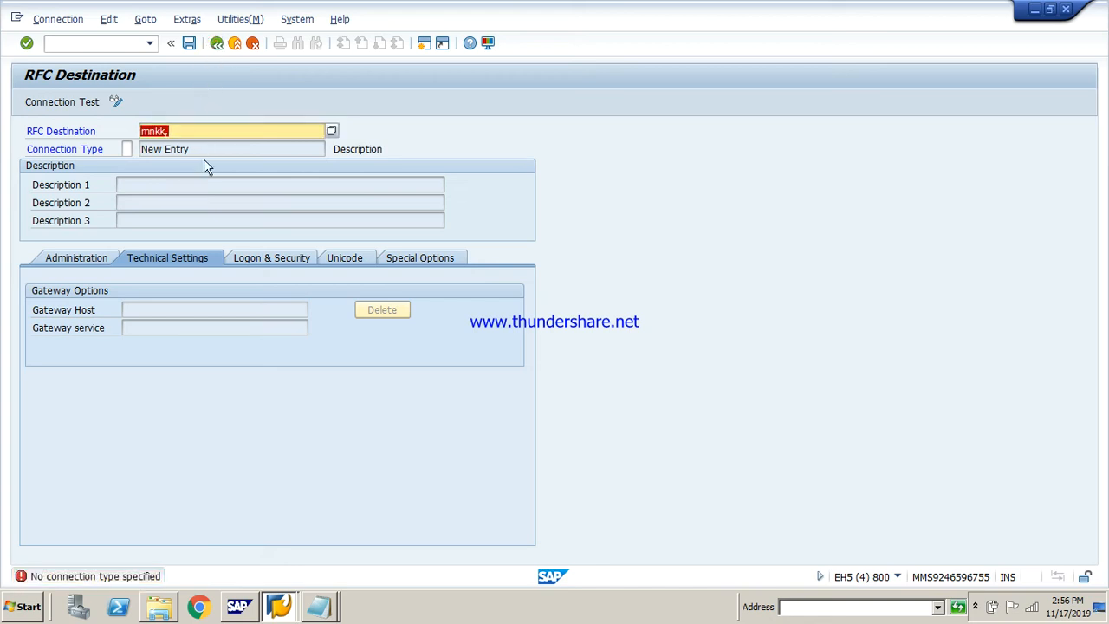
left_click(130, 151)
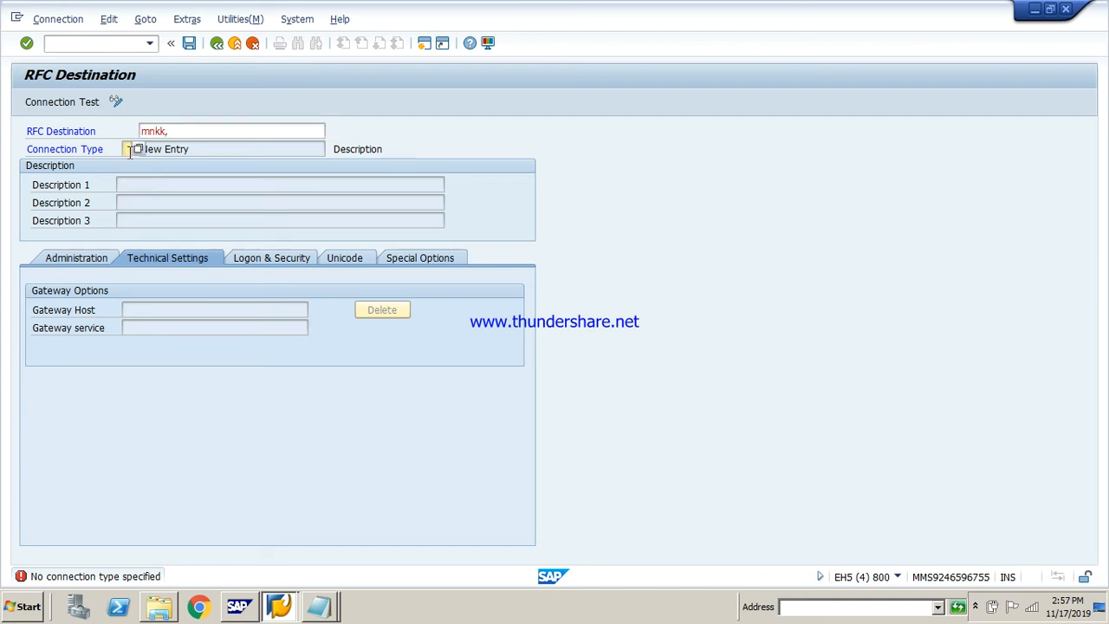
left_click(130, 151)
left_click(130, 162)
key("F3")
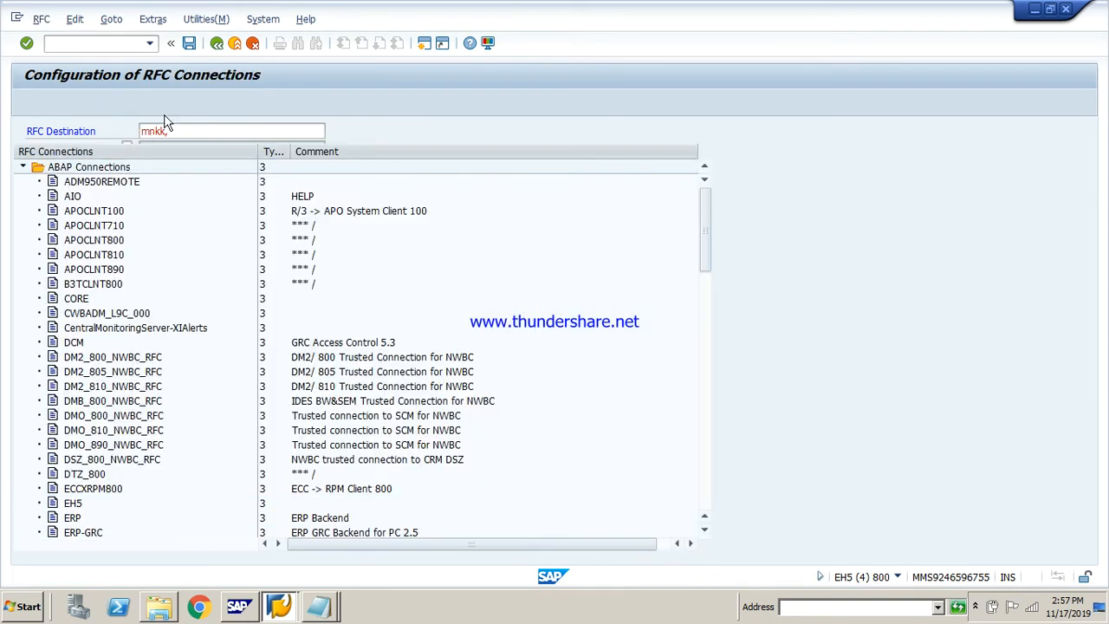
left_click(216, 47)
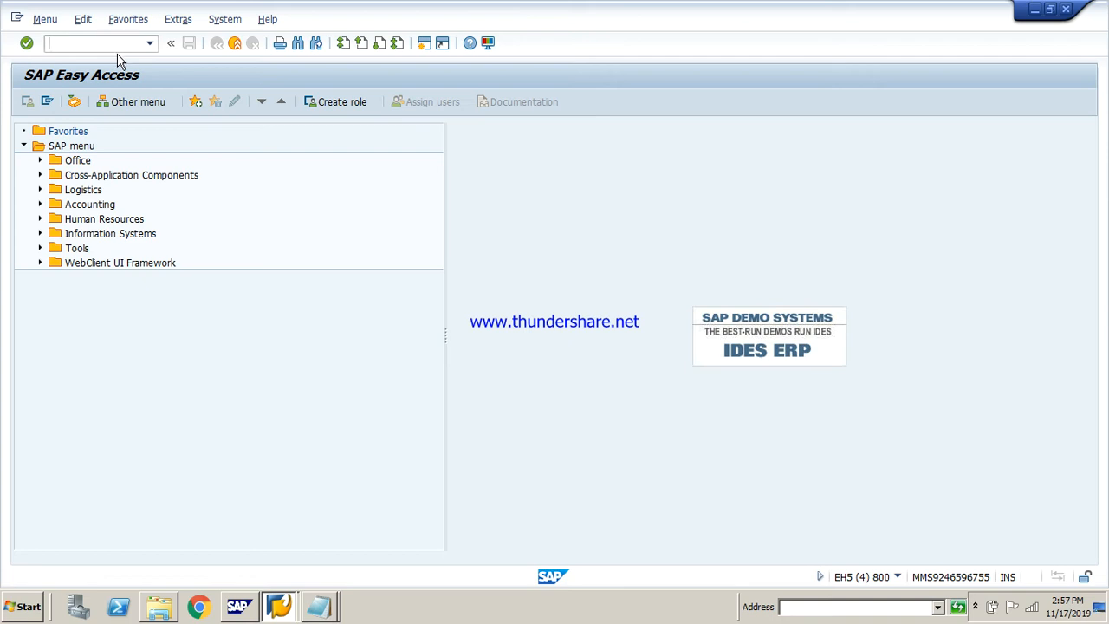
Reopen transaction sm59 and expand the ABAP Connections group of RFC connections
type("sm")
type("36")
key("Return")
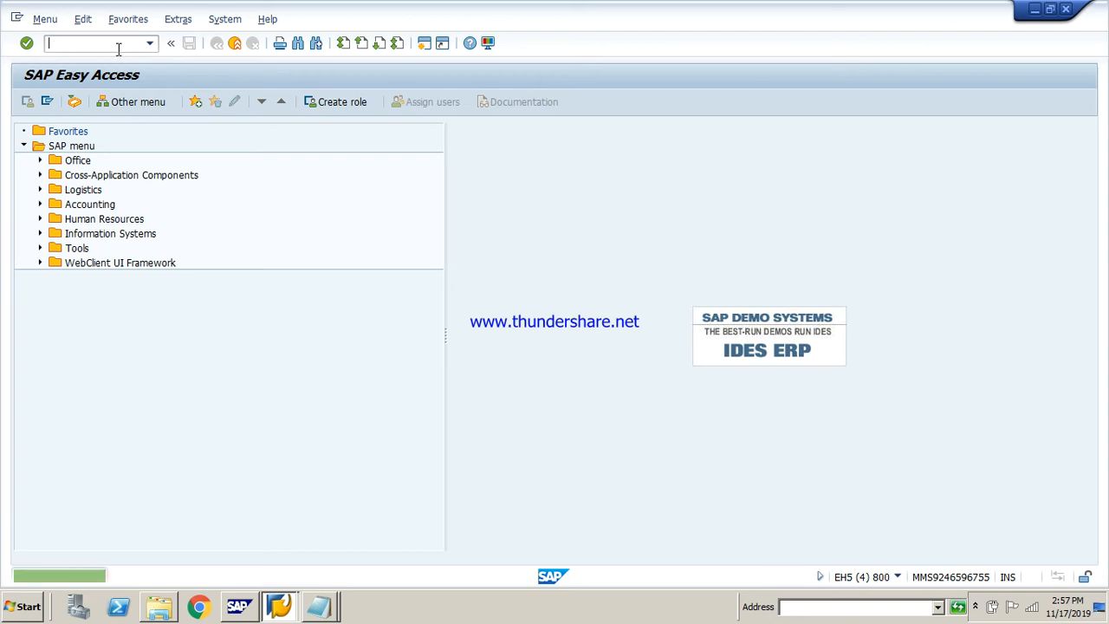
type("sm59")
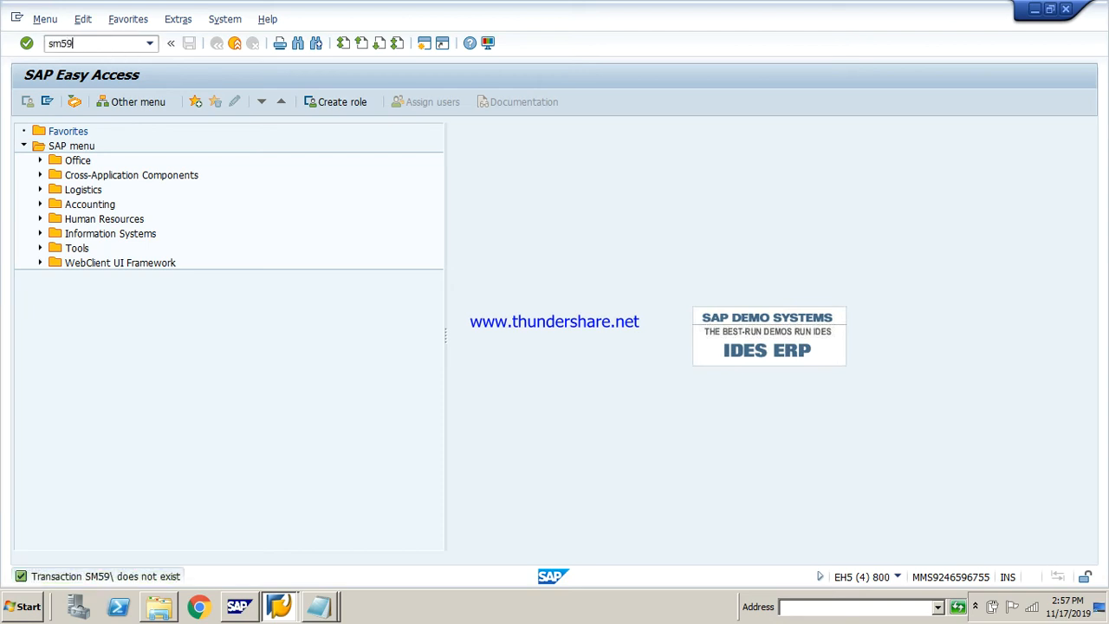
key("Return")
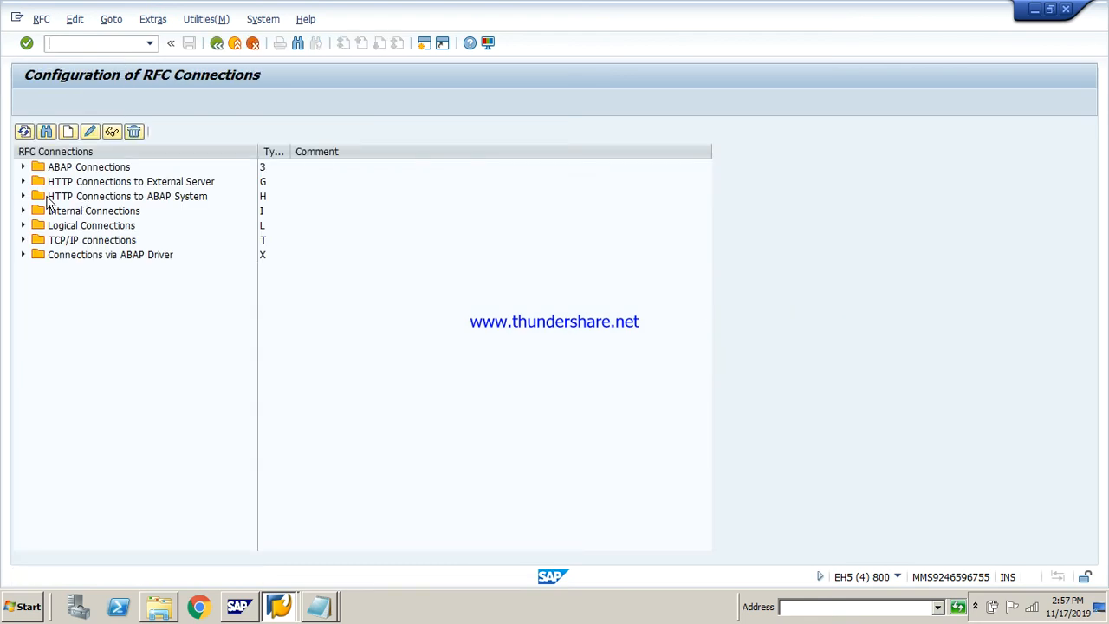
left_click(23, 167)
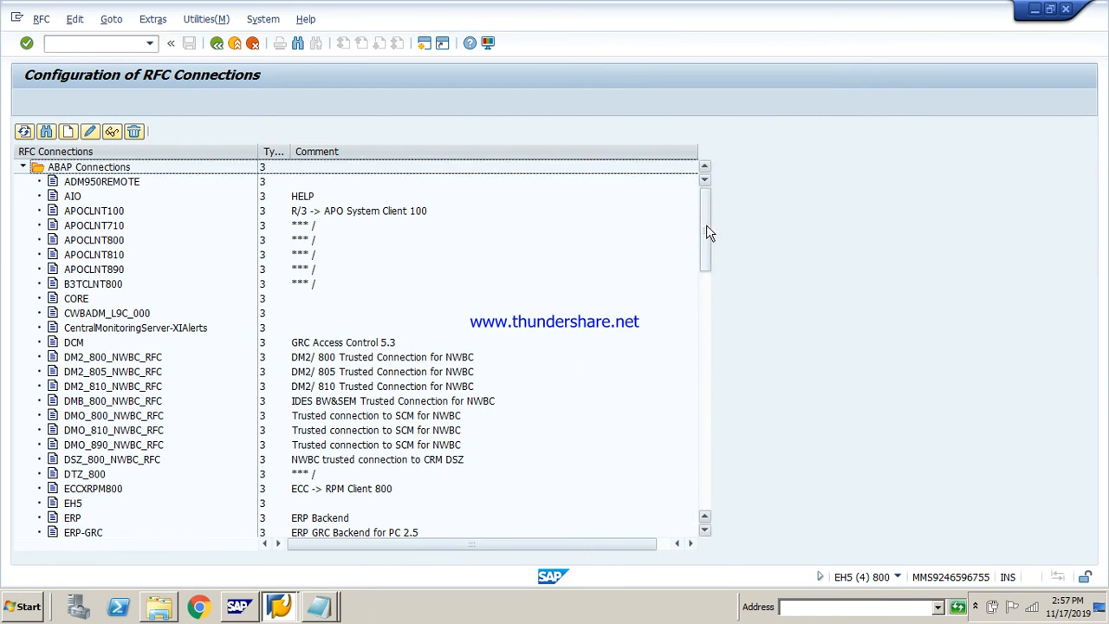
Find the LS810 destination among the ABAP connections, display its details, and return to the SAP Easy Access screen
left_click_drag(706, 224, 700, 450)
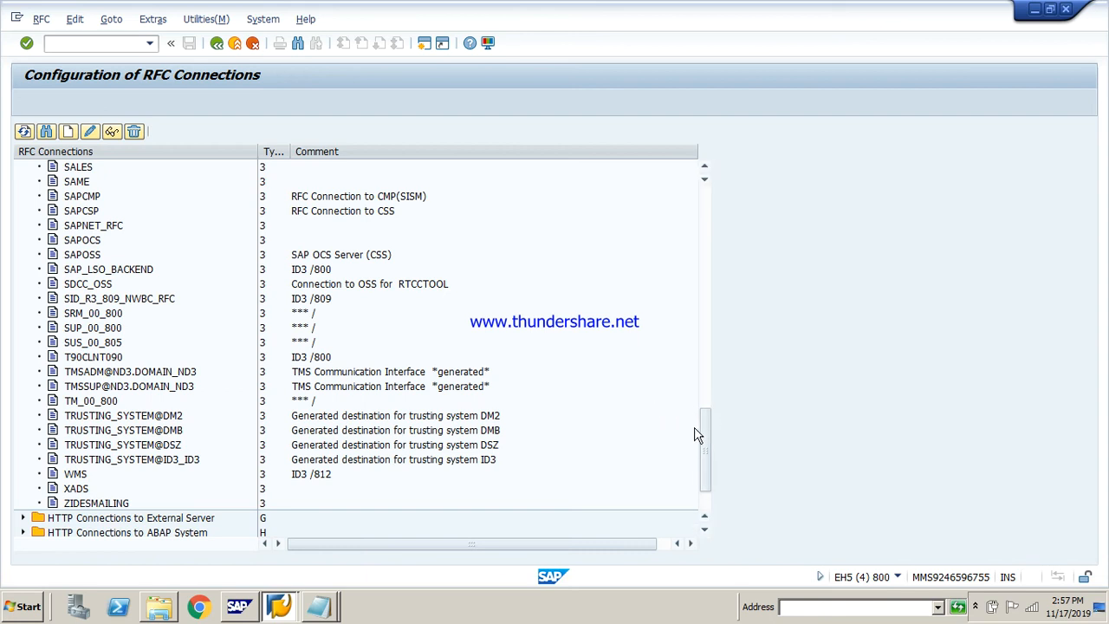
left_click_drag(705, 439, 709, 391)
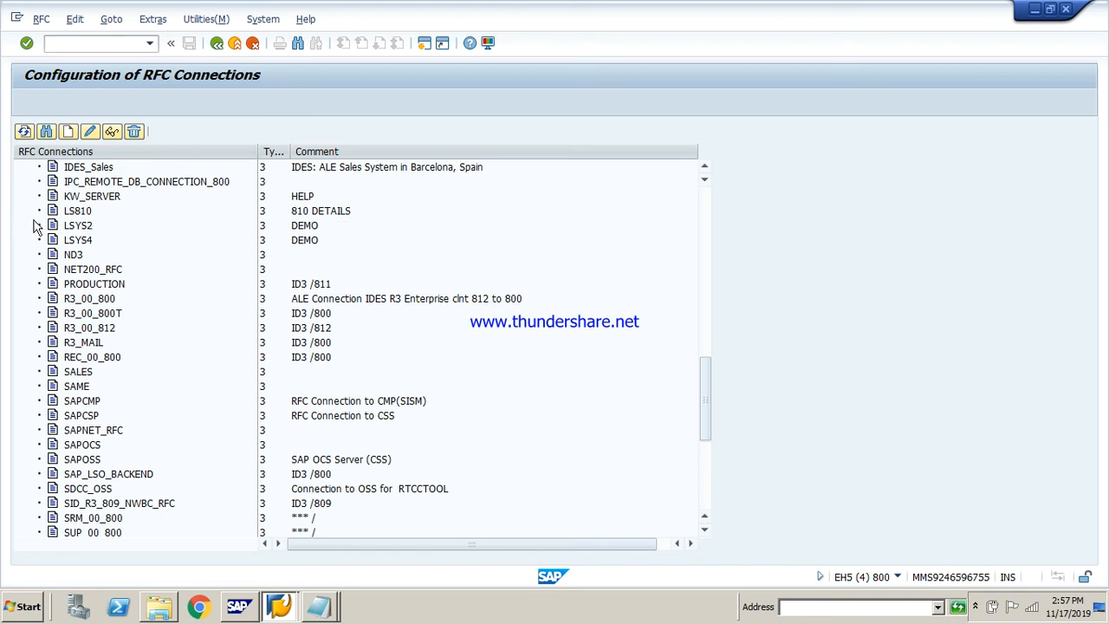
left_click(76, 212)
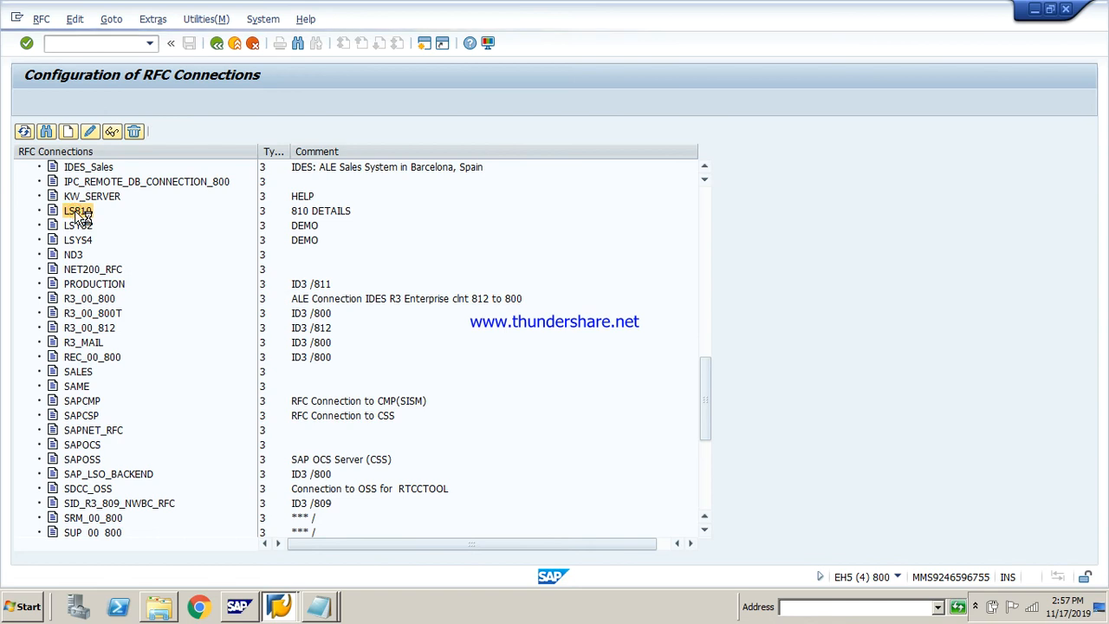
double_click(75, 212)
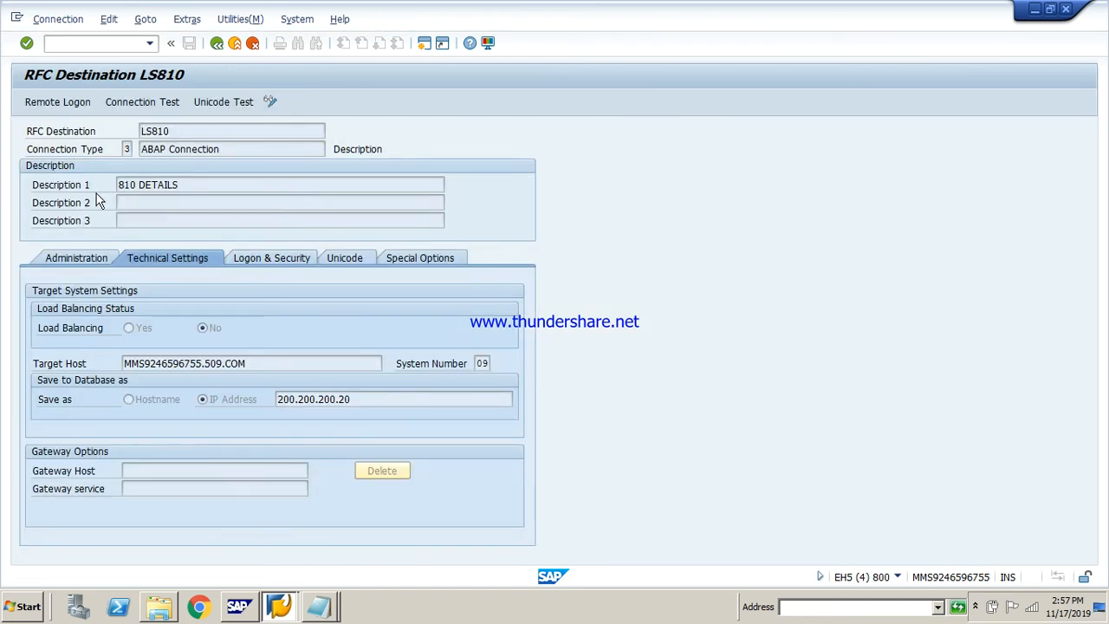
left_click(215, 44)
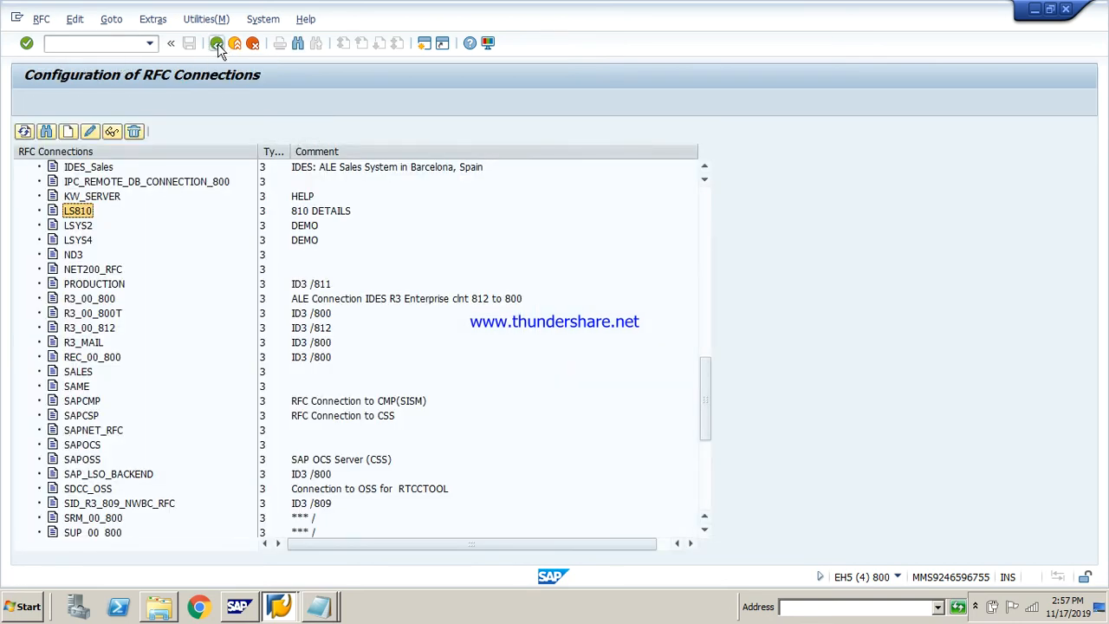
left_click(218, 44)
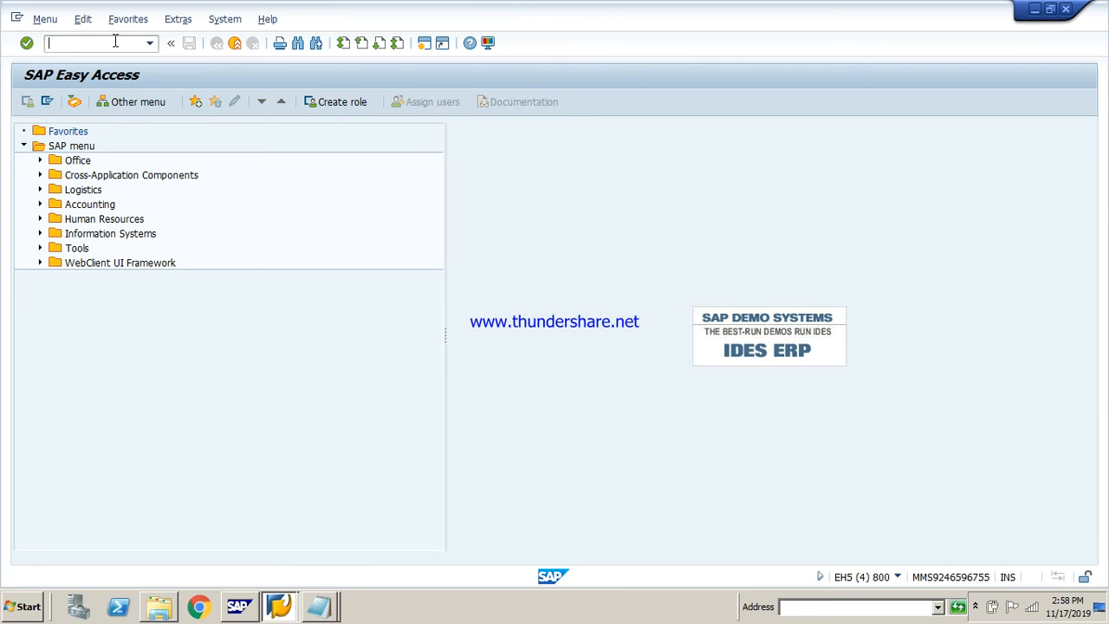
Open transaction we21, expand the Transactional RFC ports, and look through the port list
type("we21")
key("Return")
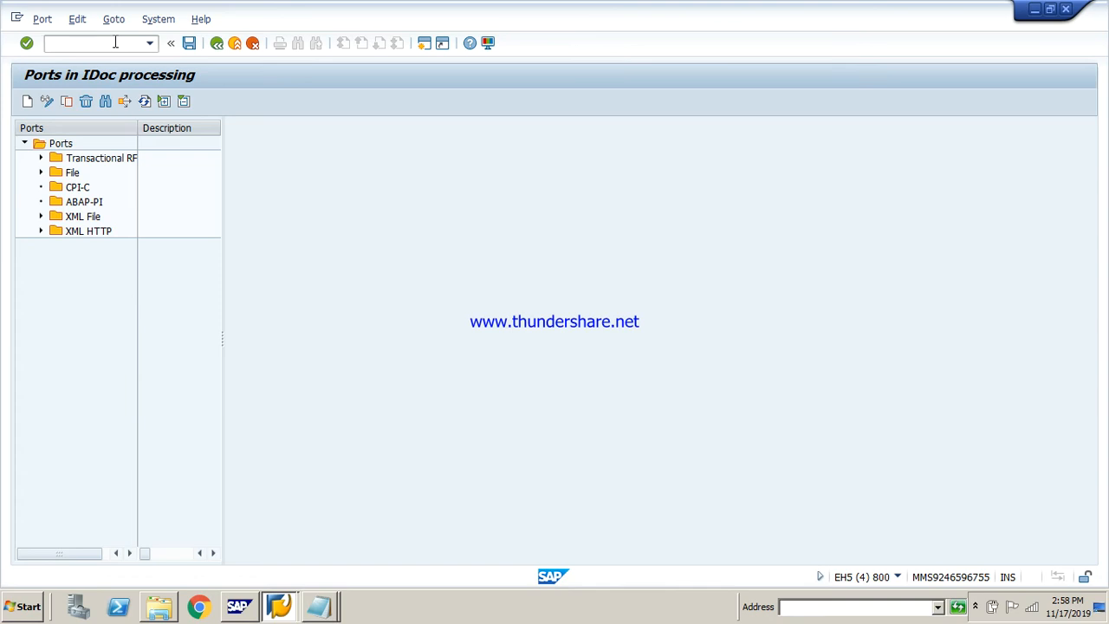
left_click(42, 158)
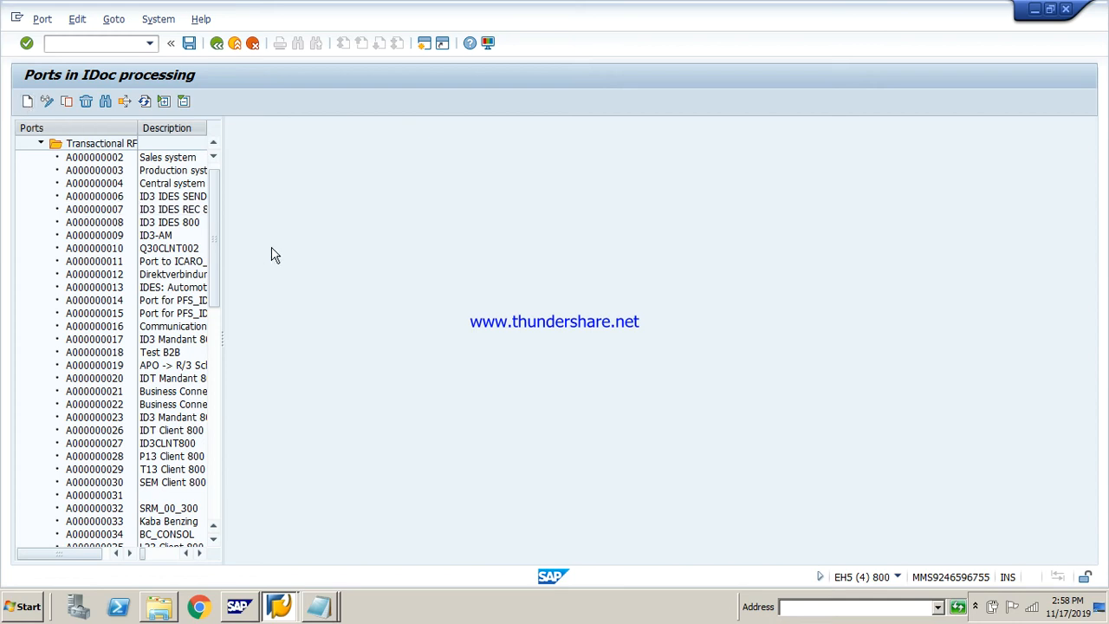
left_click_drag(208, 322, 208, 454)
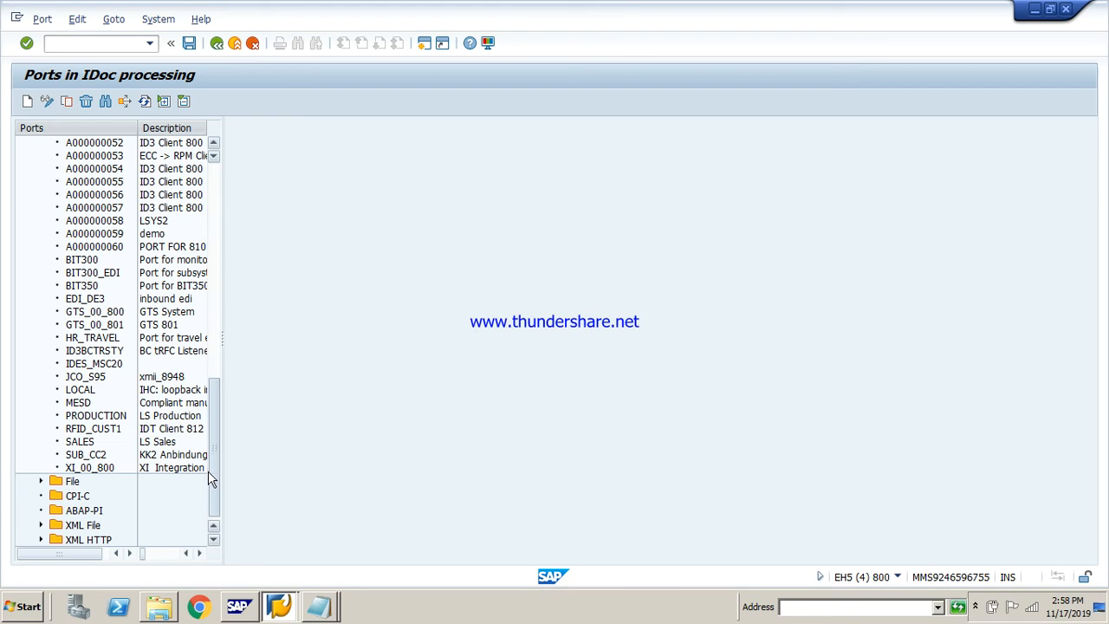
Start creating a new port under Transactional RFC with the Generate port name option
left_click(27, 102)
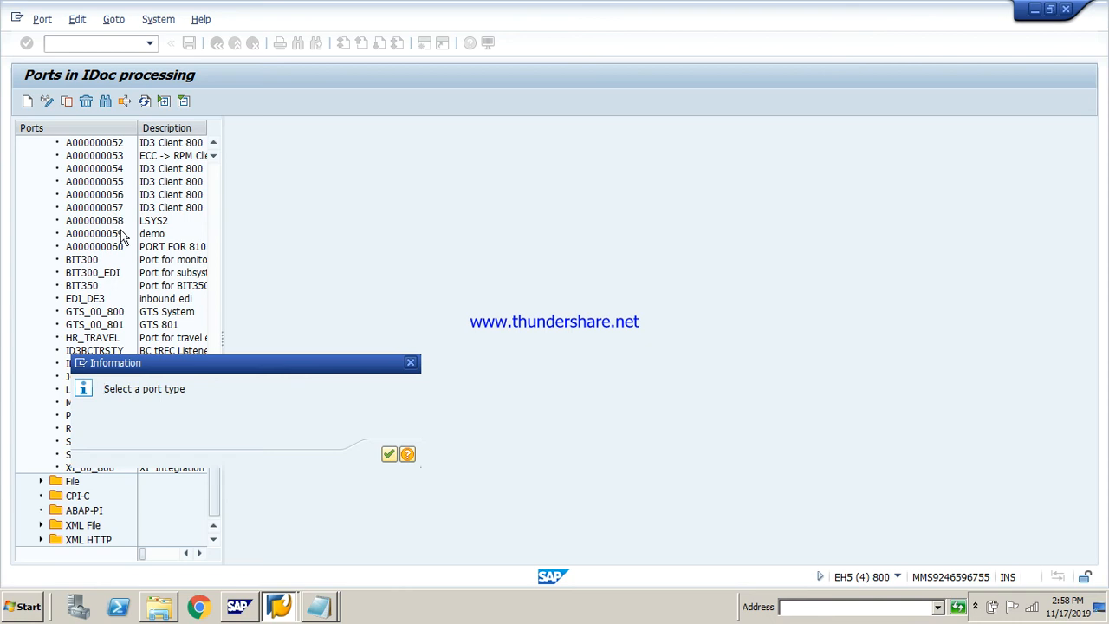
key("Return")
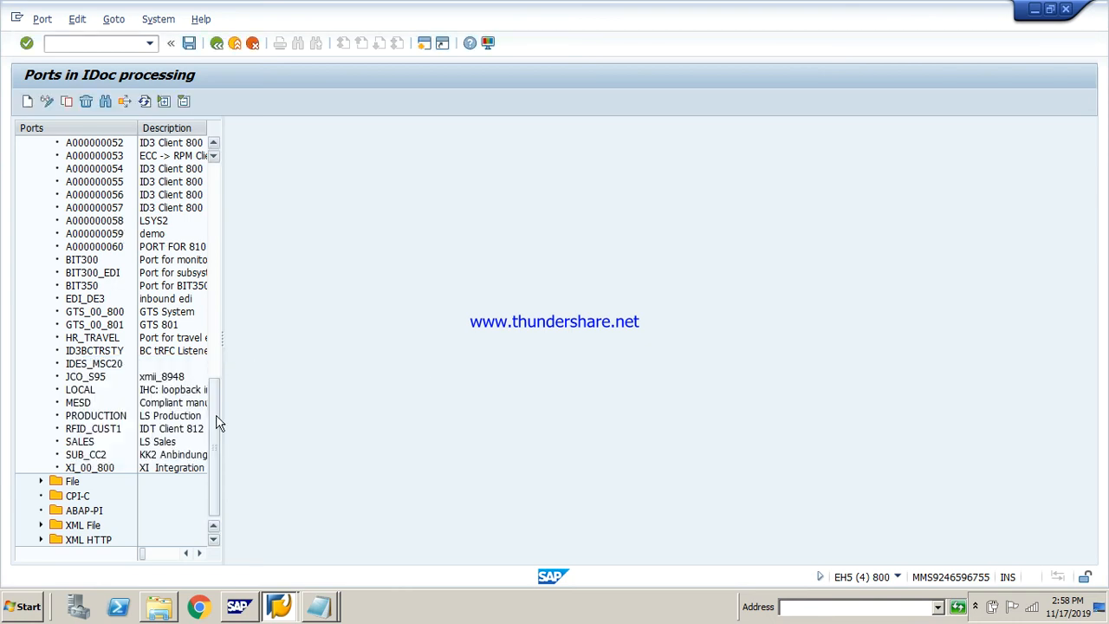
left_click_drag(218, 424, 213, 149)
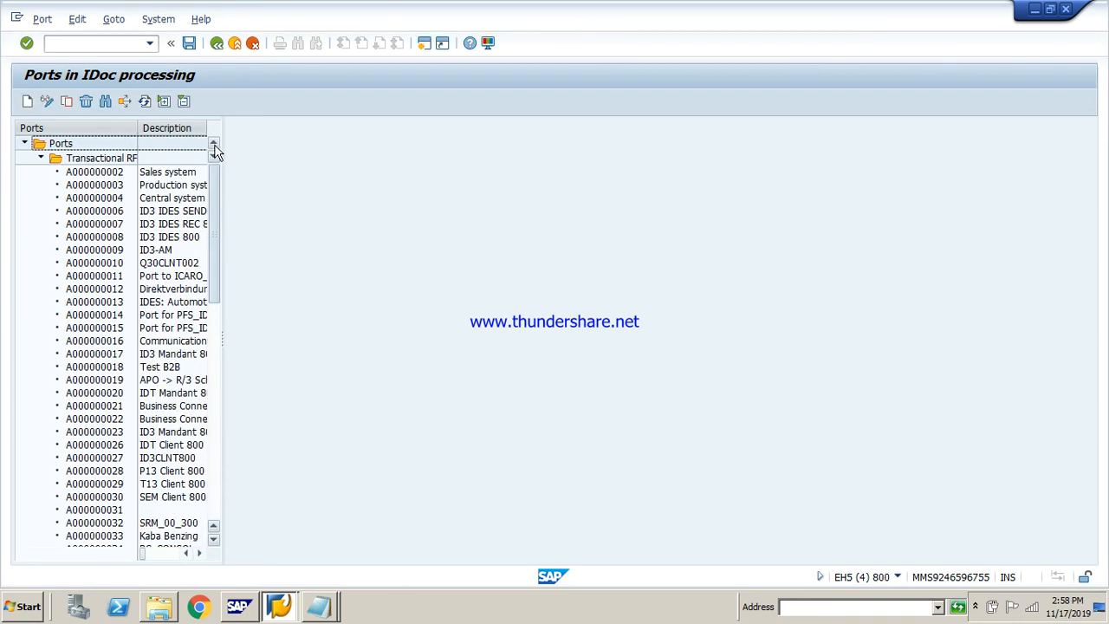
left_click(95, 158)
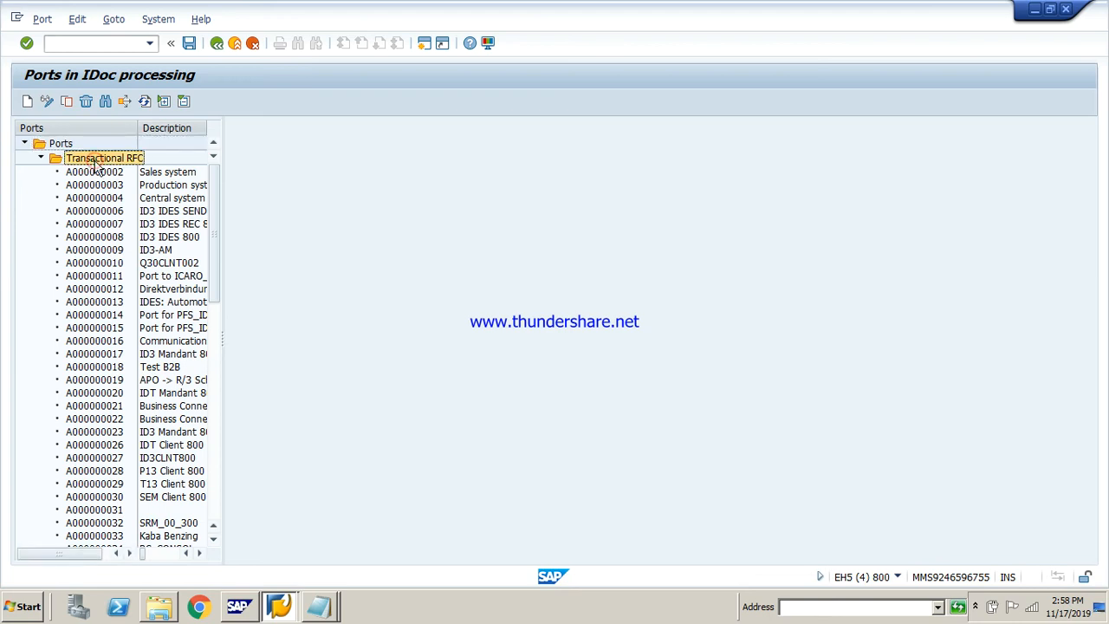
left_click(27, 102)
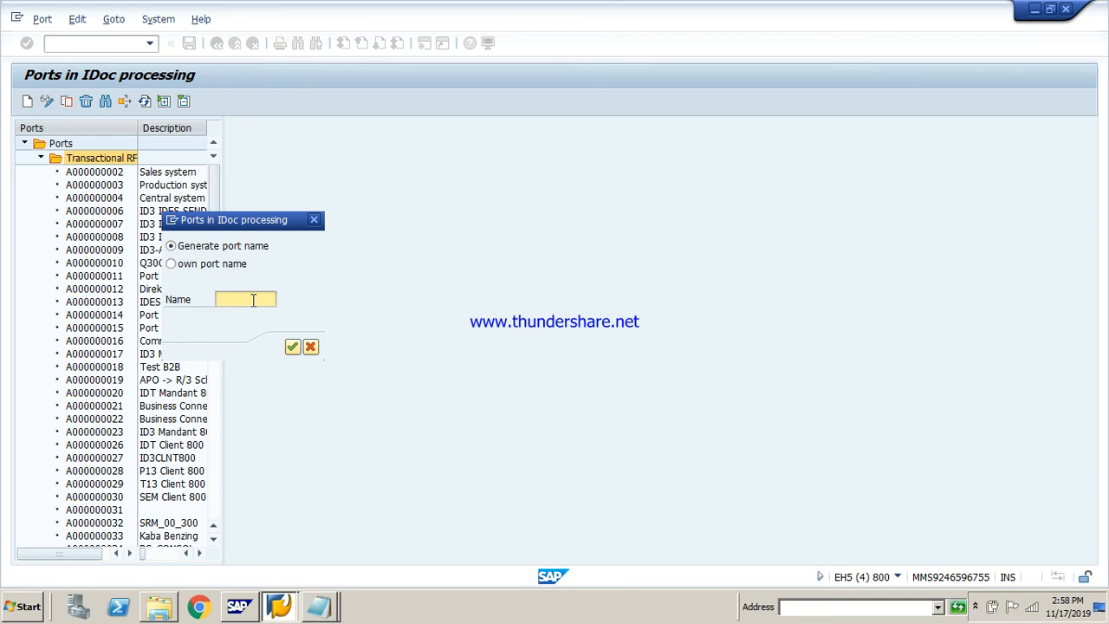
key("Return")
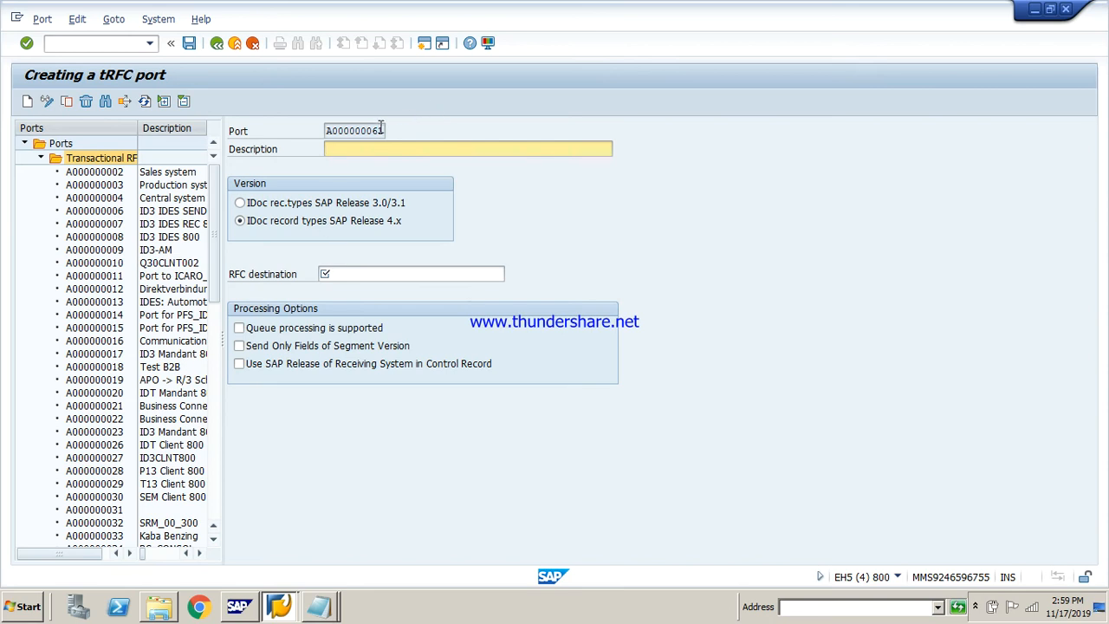
Examine the generated port name and the list of possible RFC destinations for the port, then close the list
left_click_drag(381, 130, 324, 133)
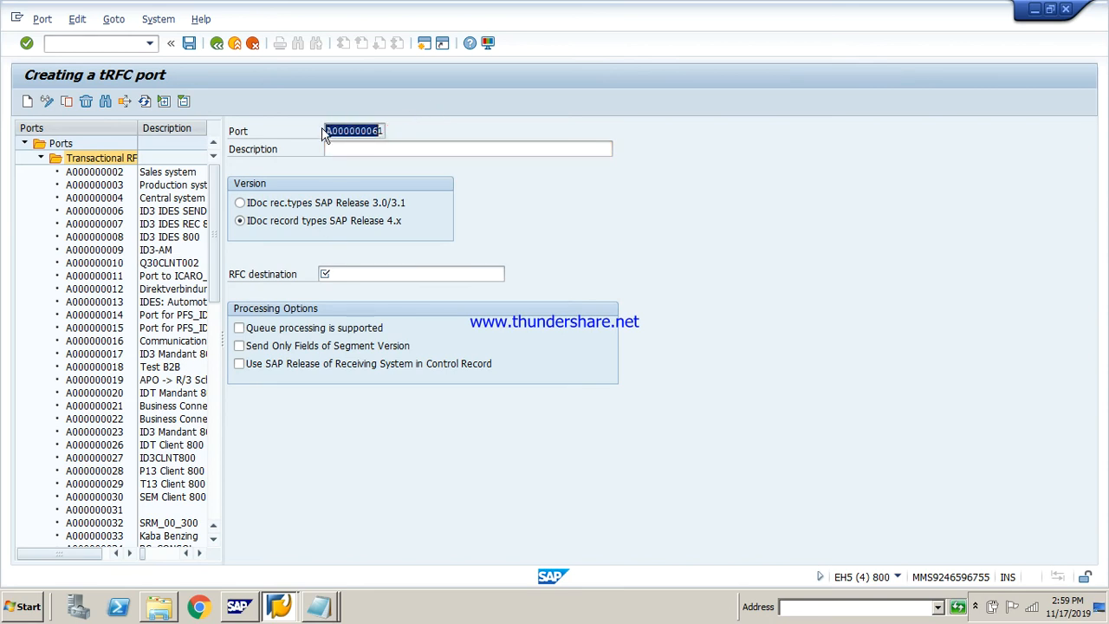
left_click(382, 131)
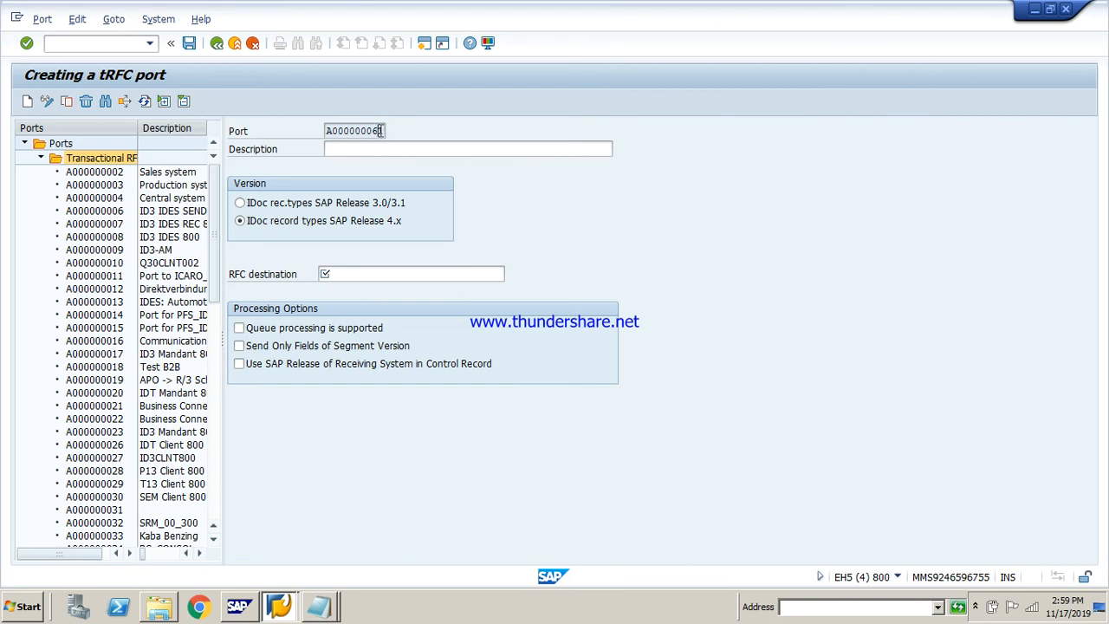
key("Return")
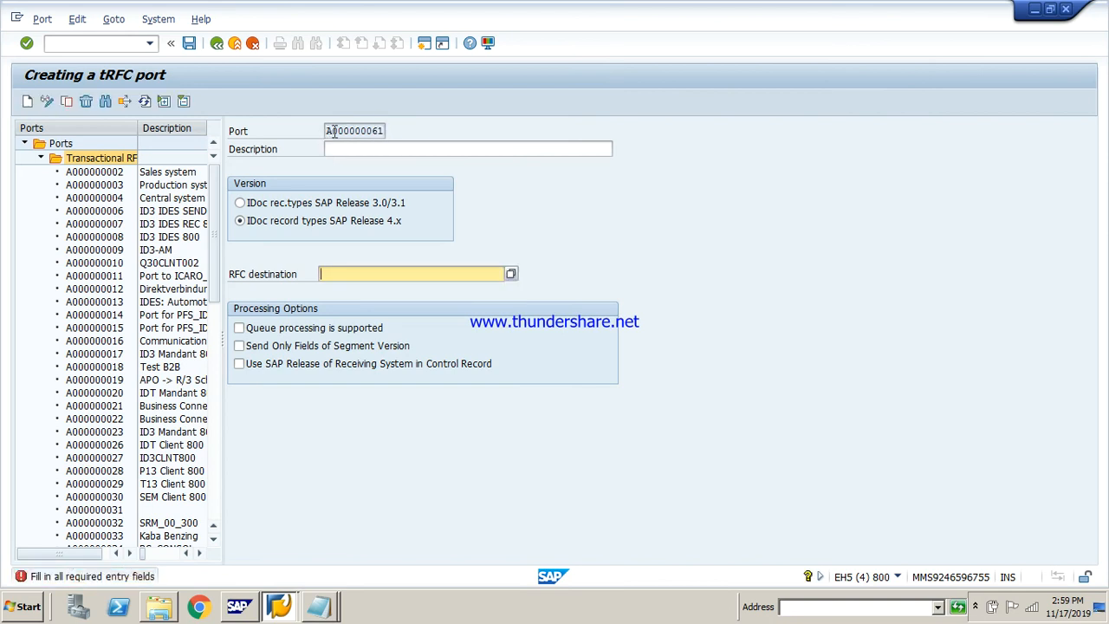
left_click(387, 274)
left_click(510, 273)
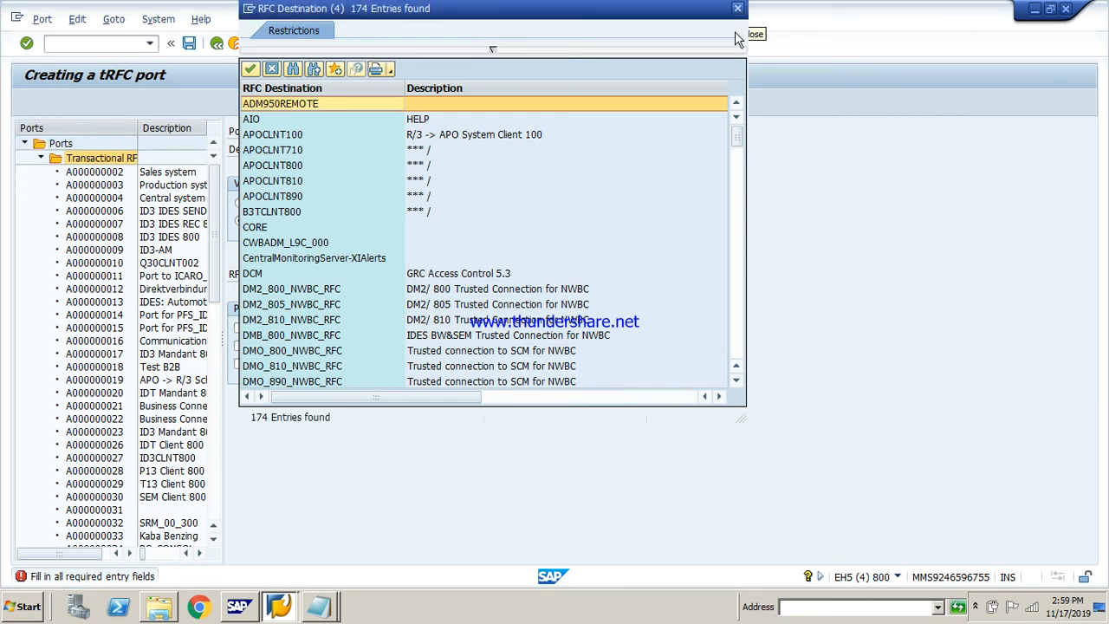
left_click(738, 9)
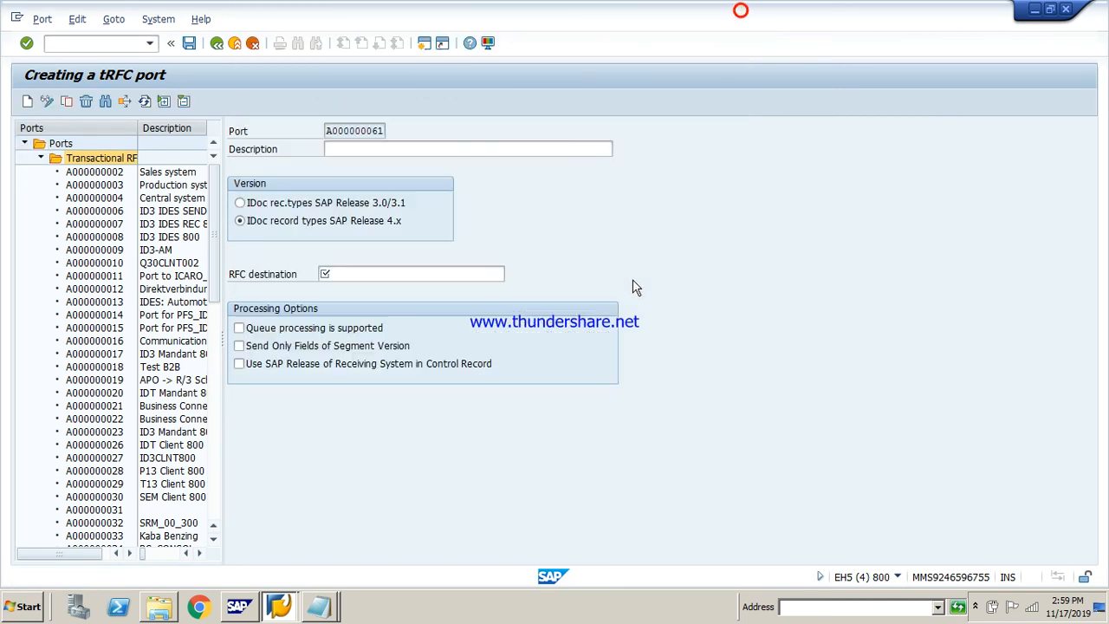
Set the new tRFC port's RFC destination to LS810 and confirm the entry
left_click(428, 274)
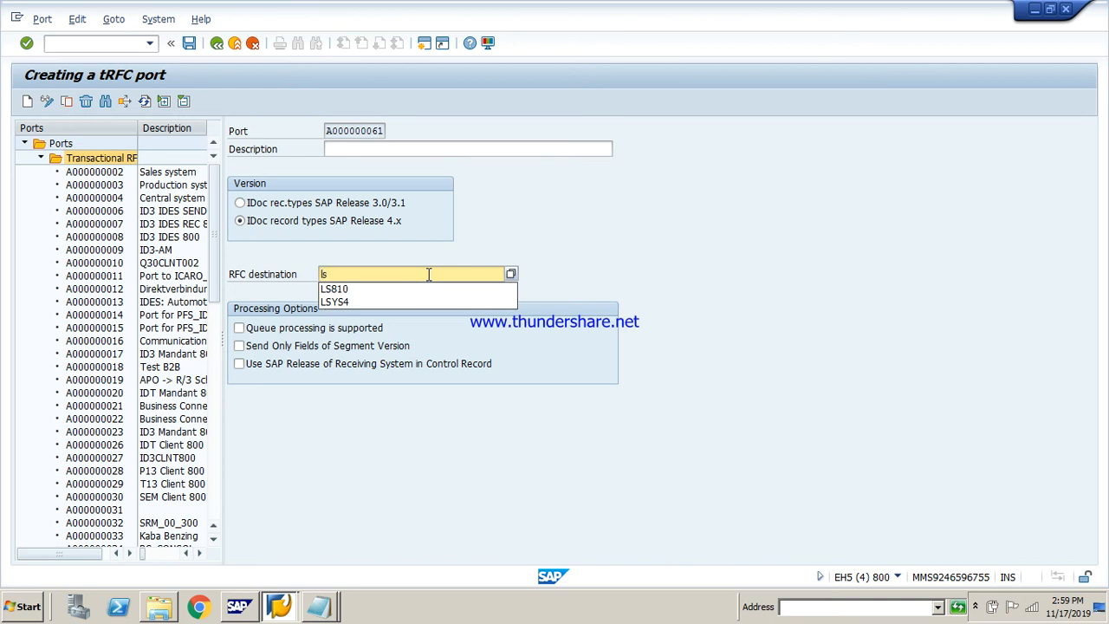
type("ls810")
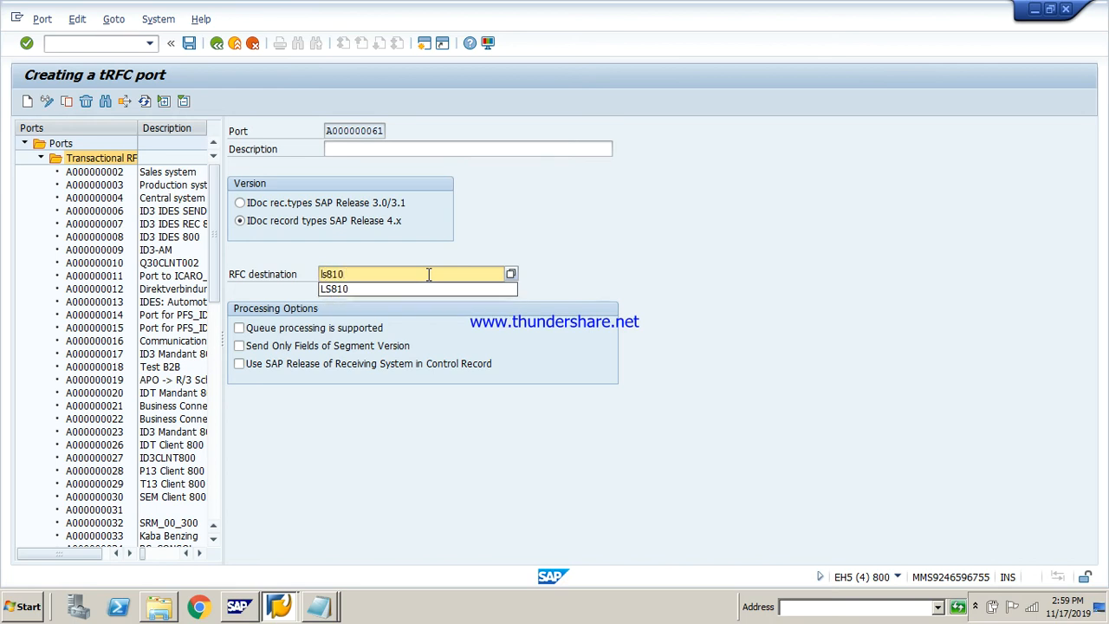
key("Down")
key("Return")
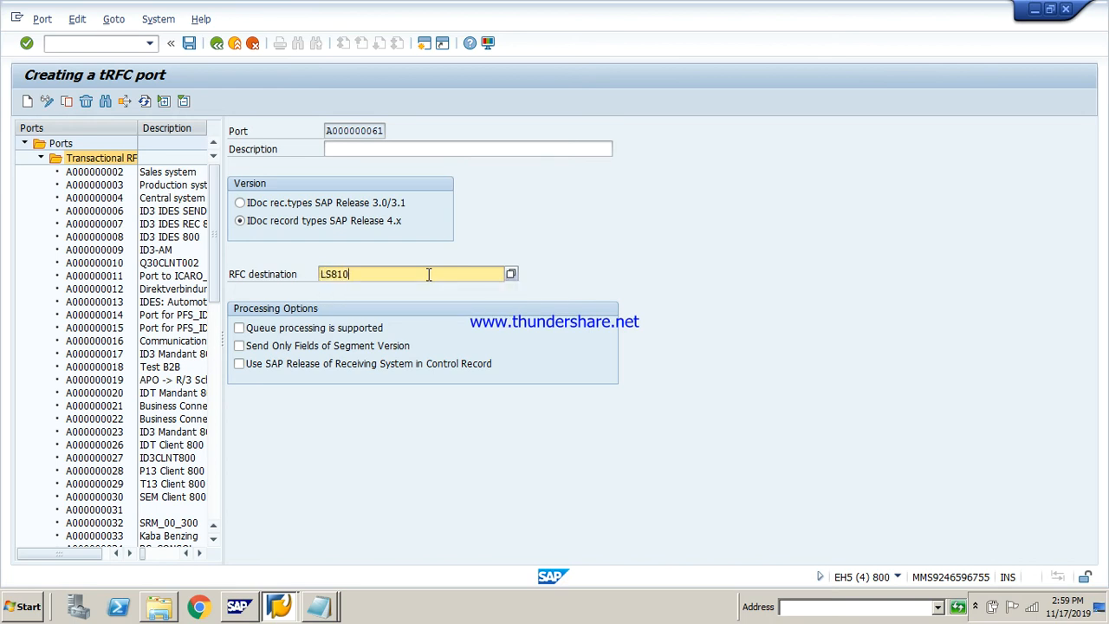
key("Return")
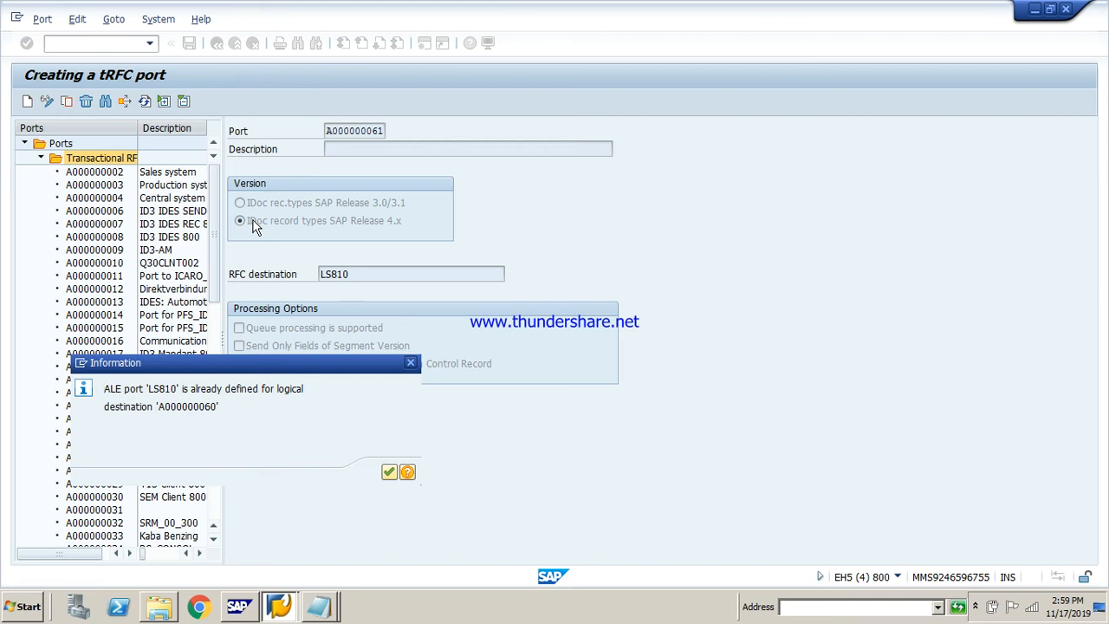
key("Return")
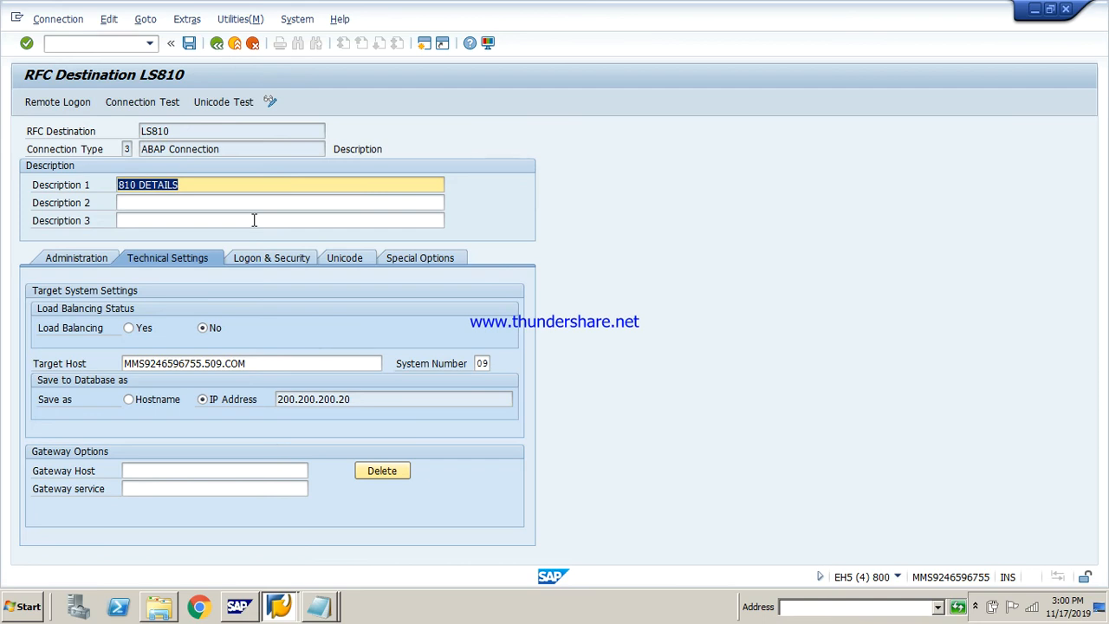
Save RFC destination LS810 and leave the tRFC port maintenance, returning to the SAP Easy Access screen
left_click(189, 44)
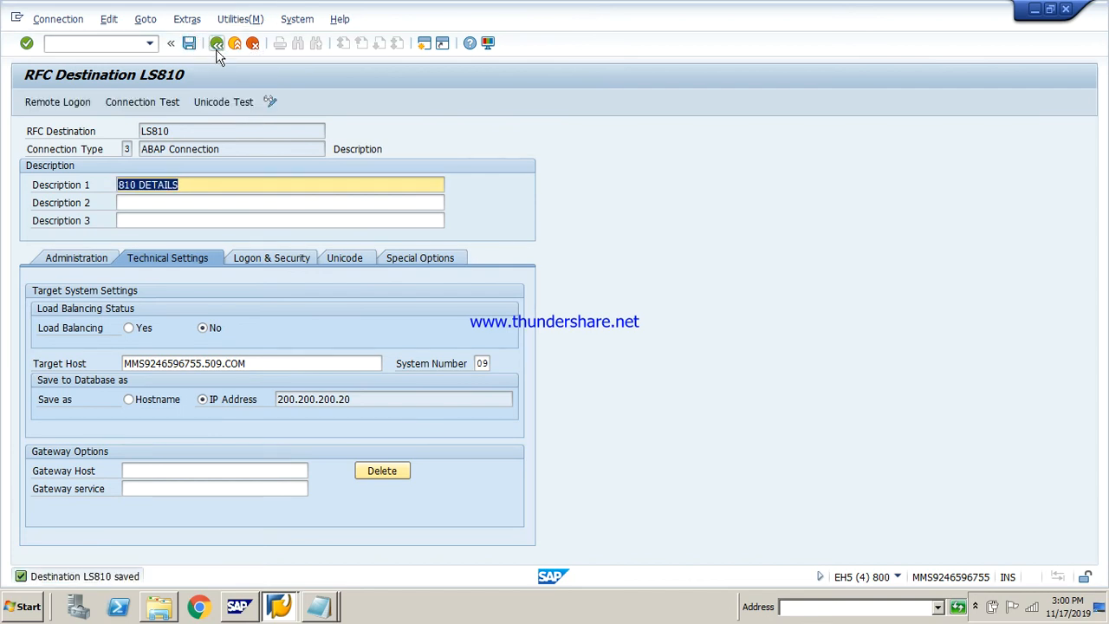
left_click(217, 45)
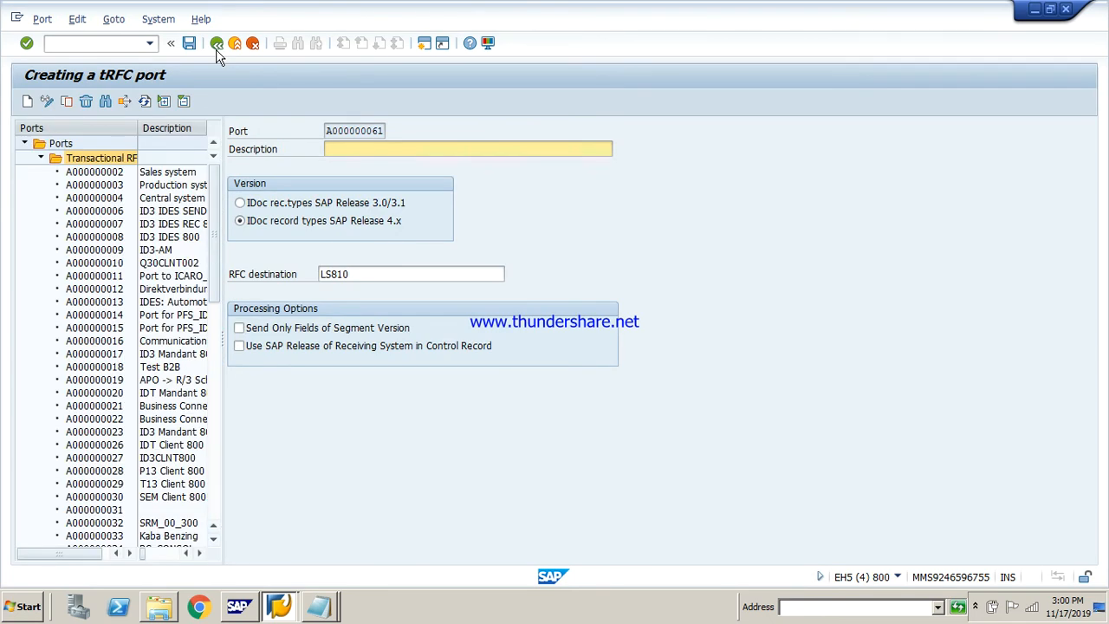
left_click(216, 48)
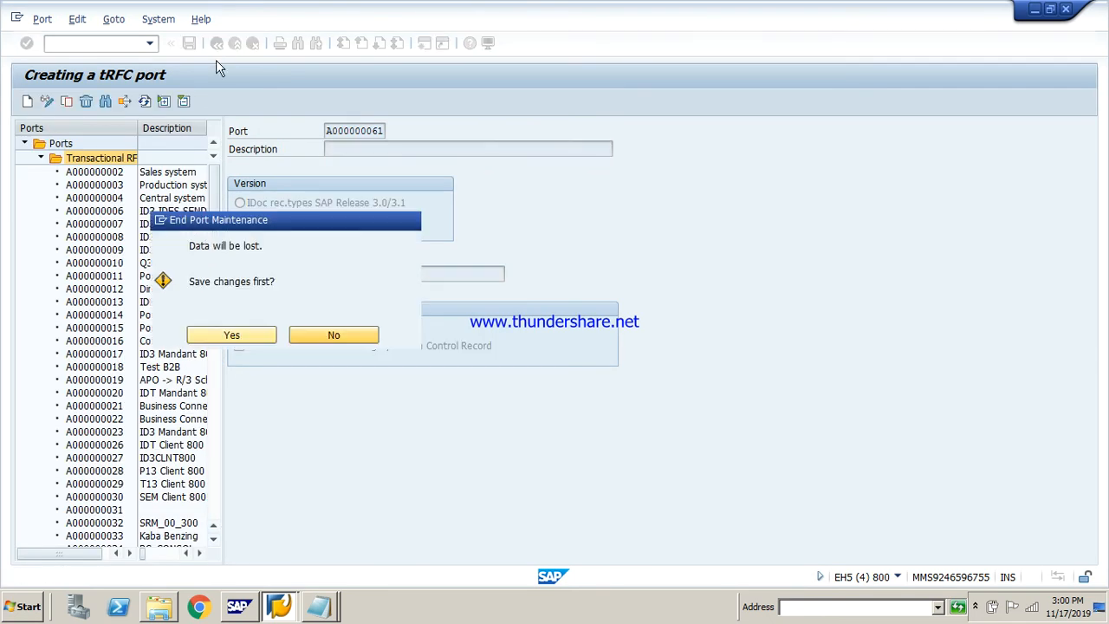
key("Return")
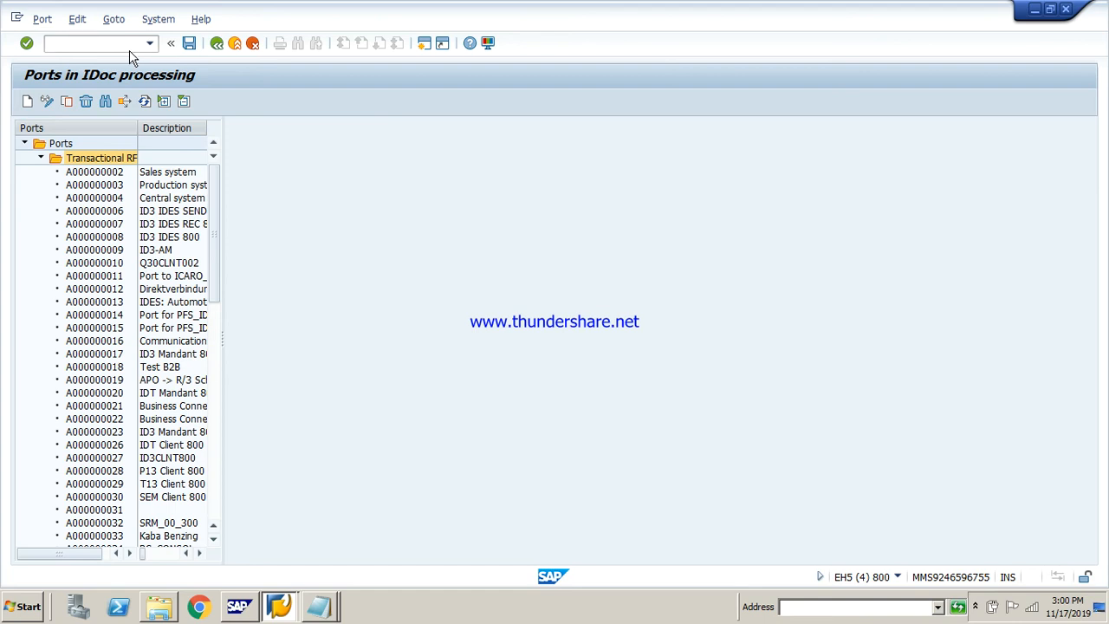
left_click(216, 47)
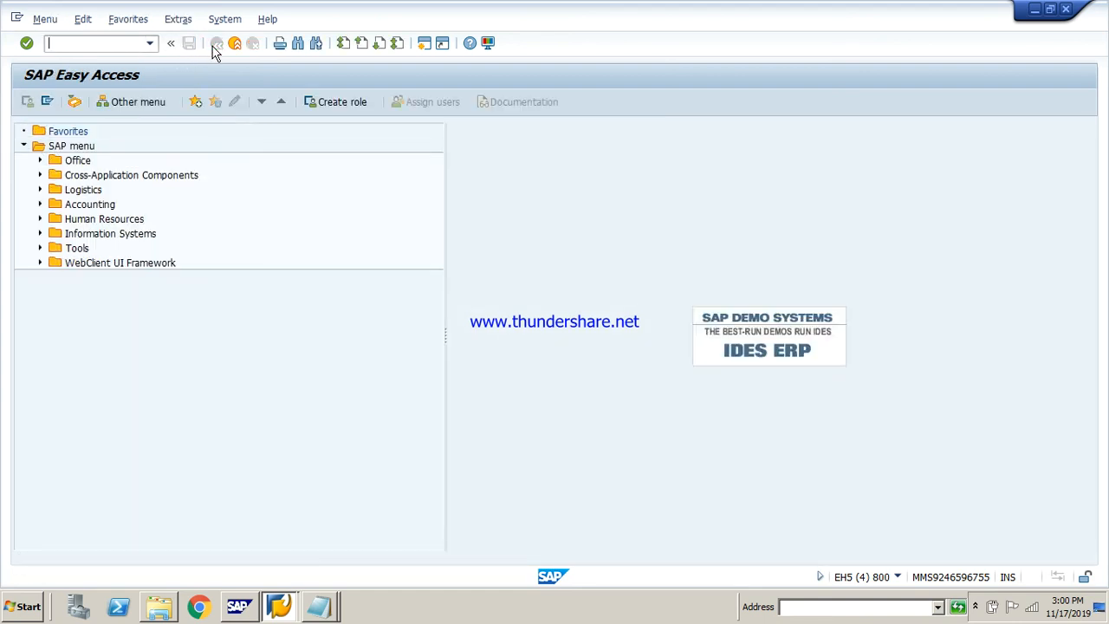
Open transaction bd64 and switch the distribution model from display to change mode with the Model views node selected
type("bd64")
key("Return")
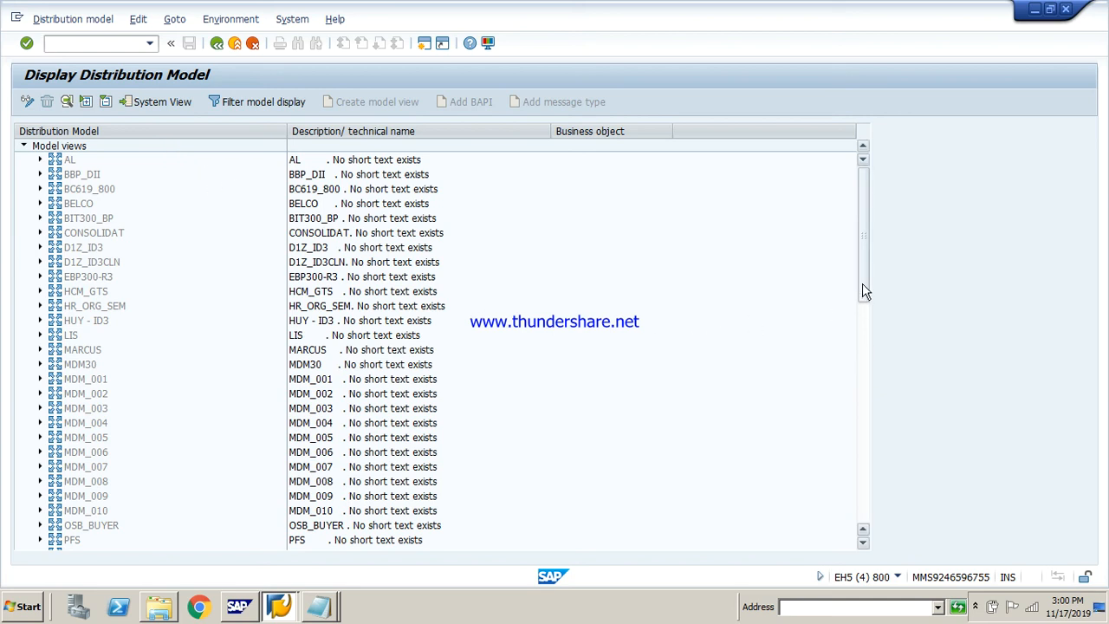
left_click_drag(864, 292, 861, 270)
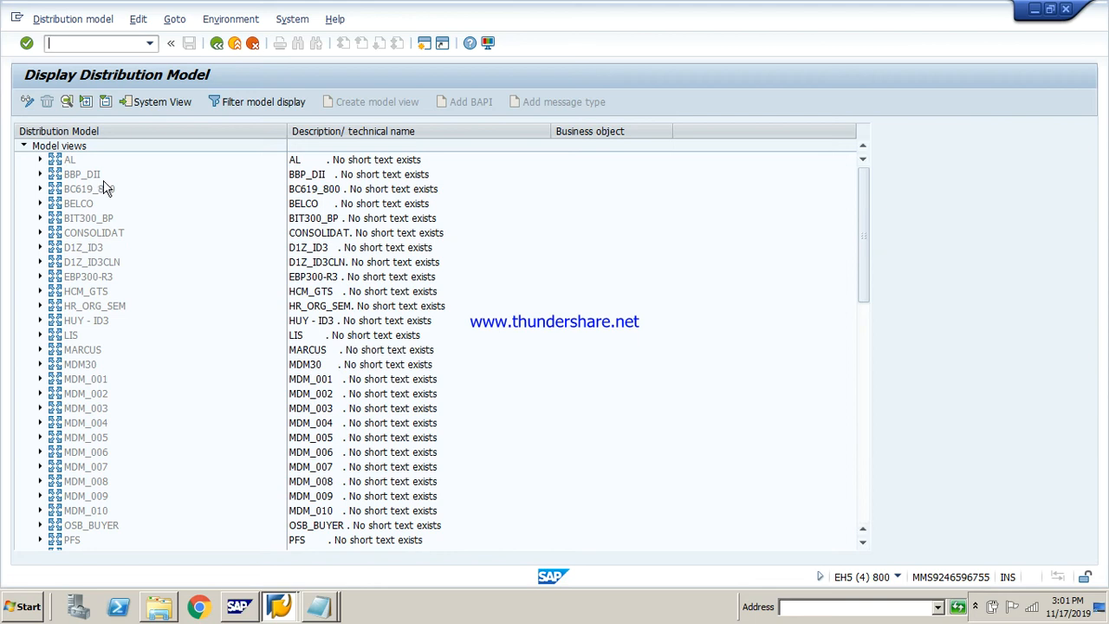
left_click(26, 104)
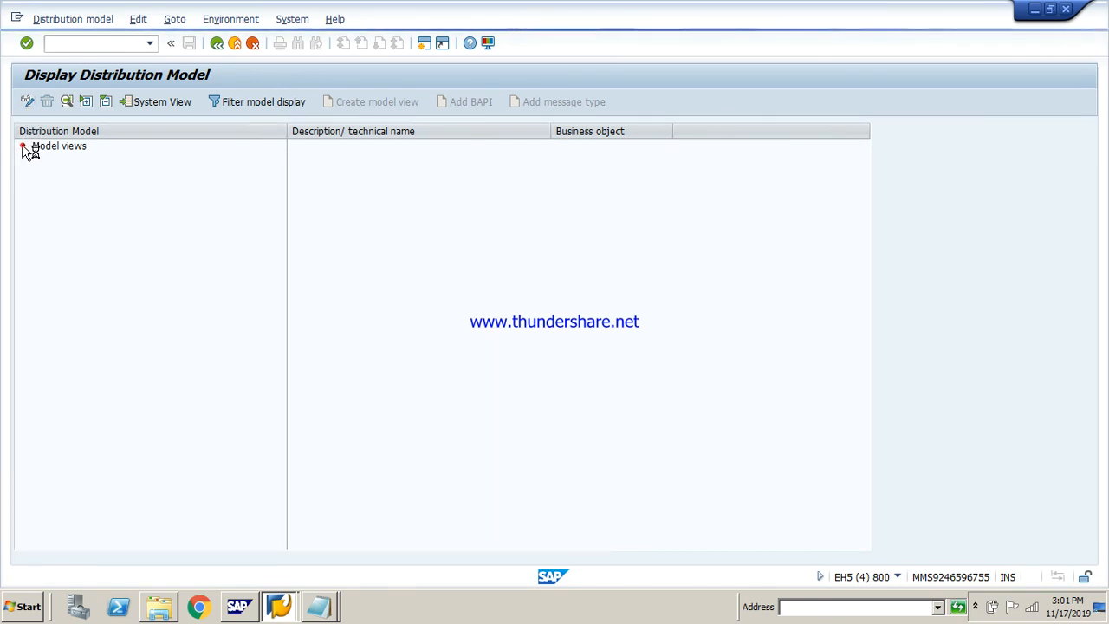
left_click(59, 146)
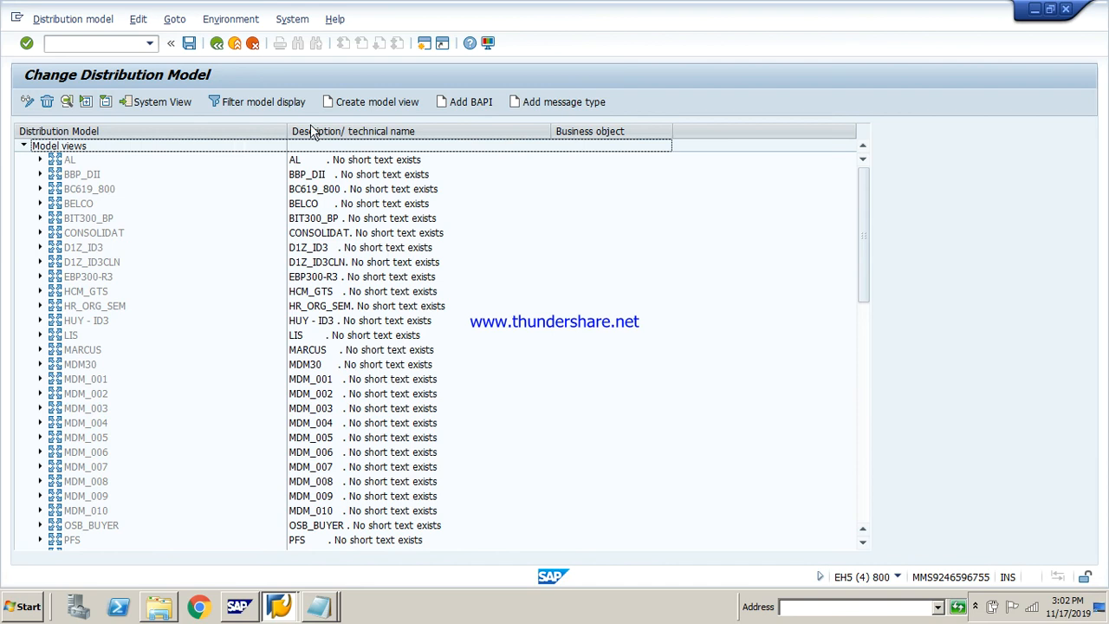
Create a model view with the short text sai and the technical name demo
left_click(370, 104)
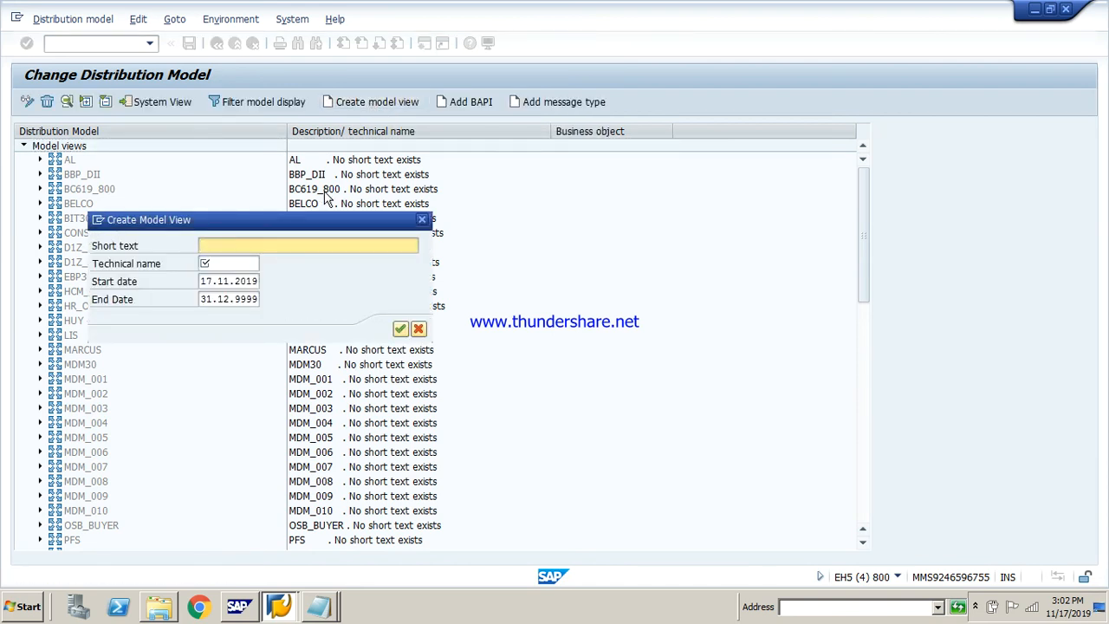
type("sai")
key("Tab")
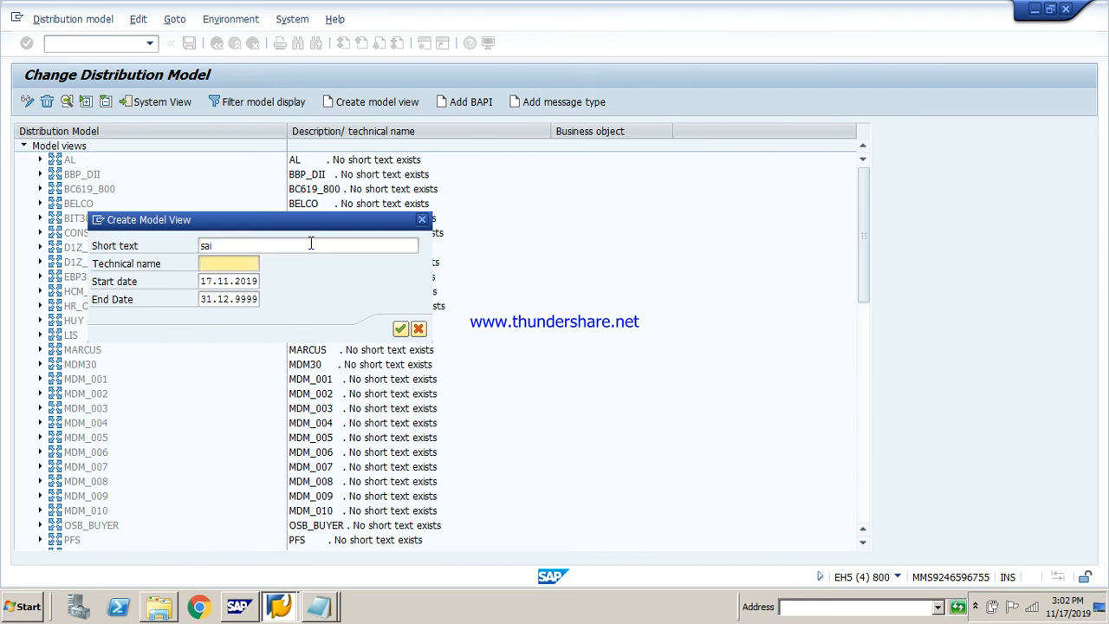
type("demo")
key("Return")
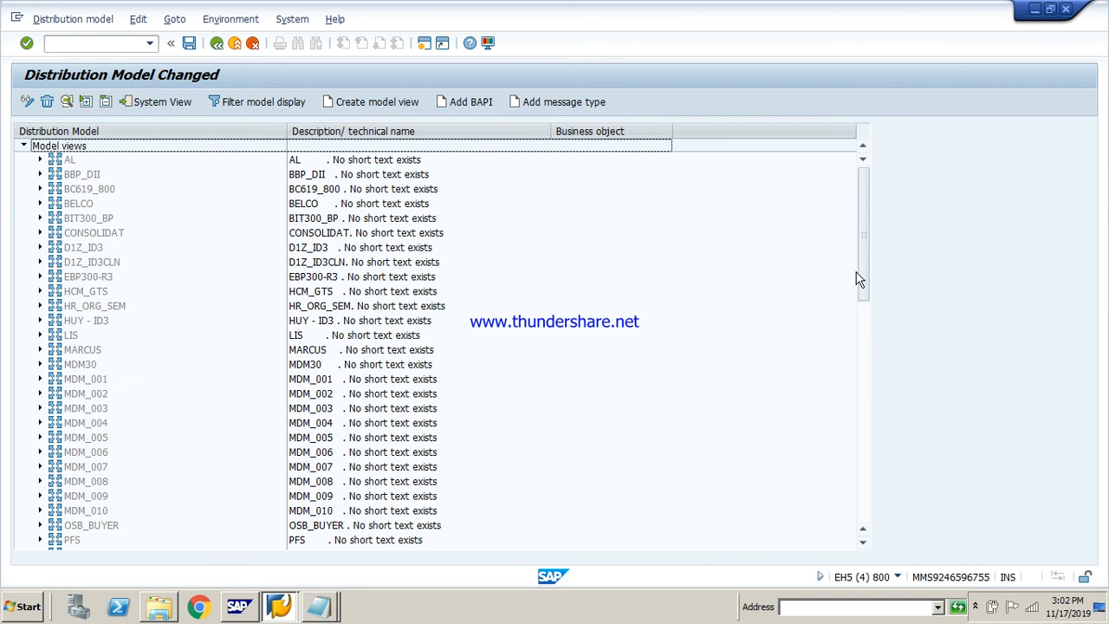
Start adding a message type to the demo model view (ZSAI) with sender LS800 and receiver LS810
left_click_drag(861, 272, 861, 533)
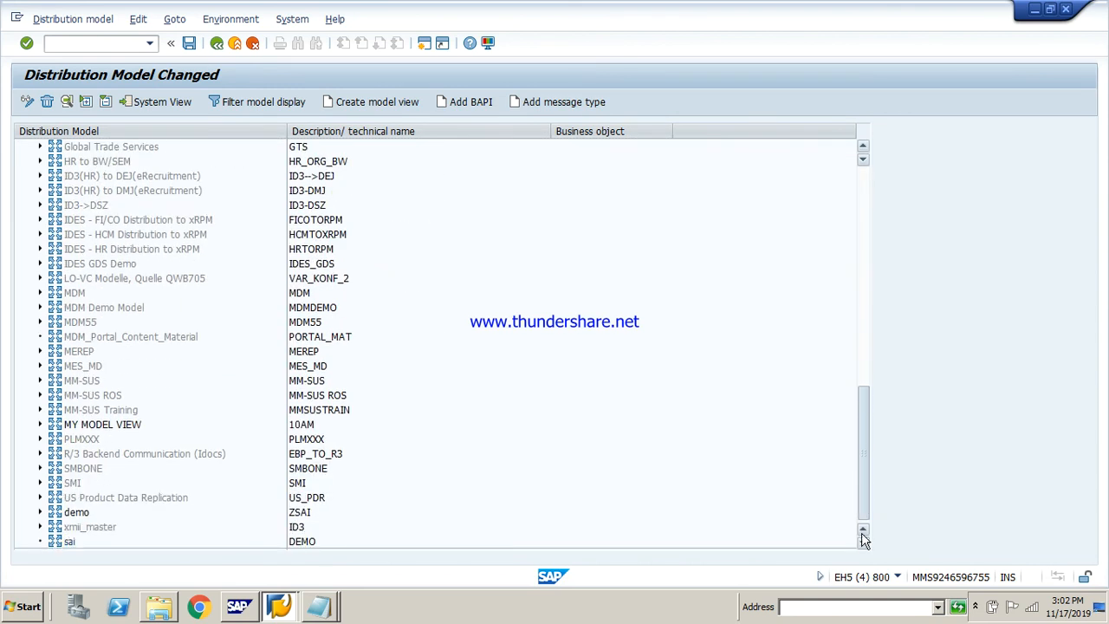
left_click(73, 513)
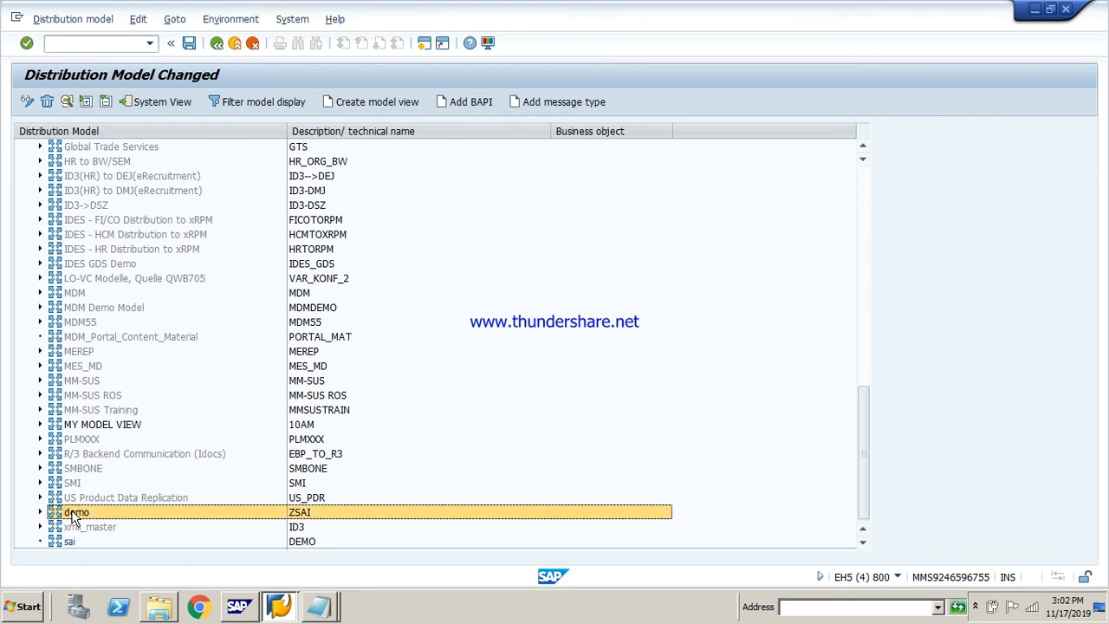
left_click(554, 102)
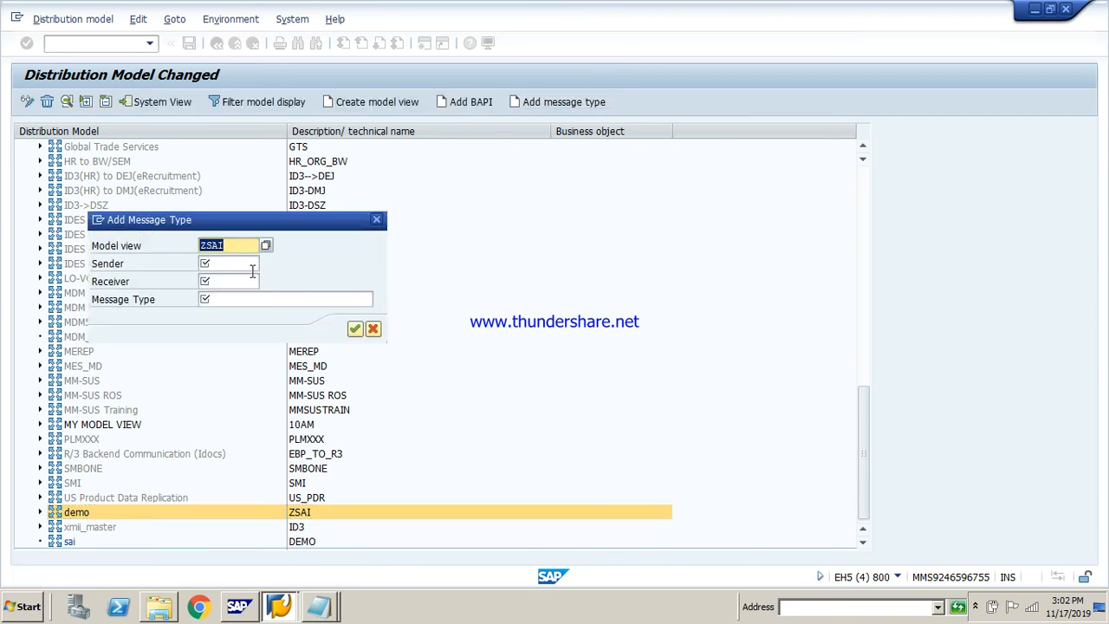
left_click(250, 269)
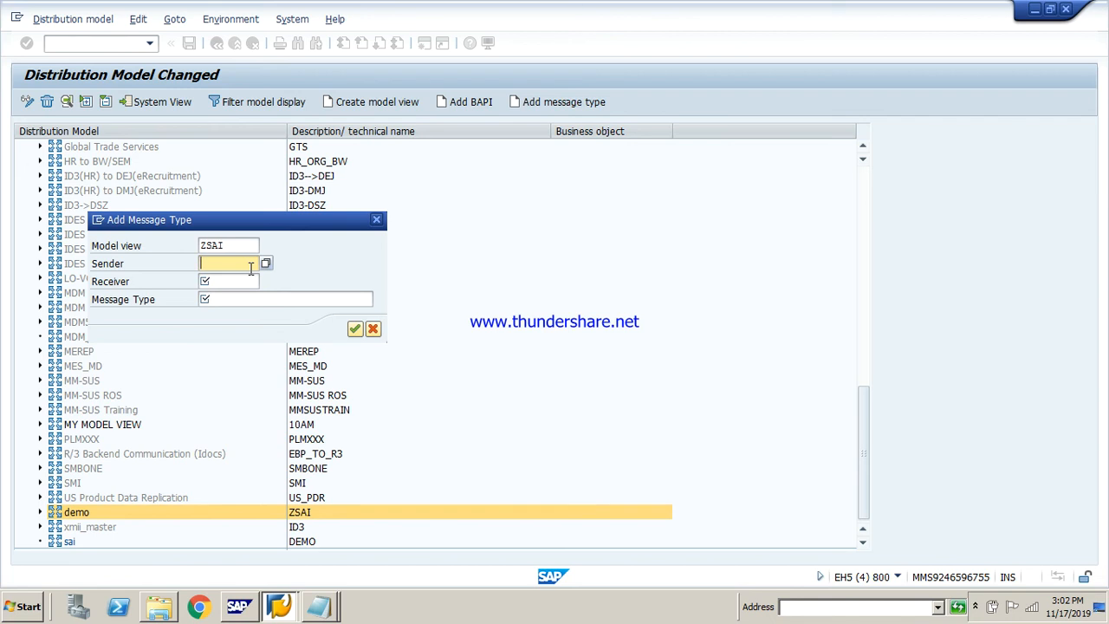
type("l")
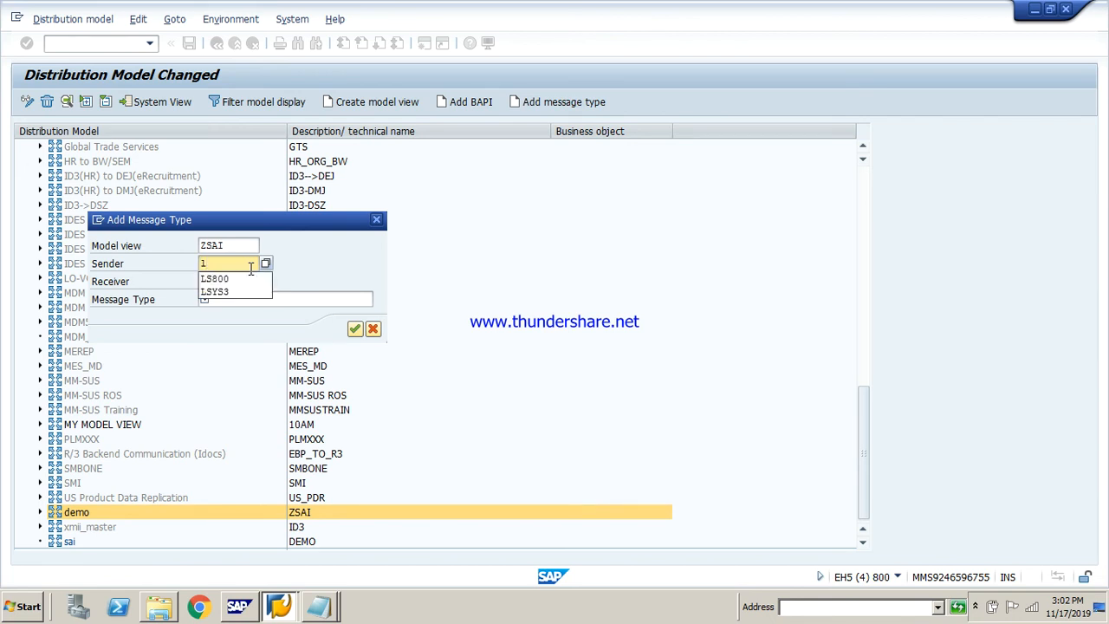
key("Down")
key("Return")
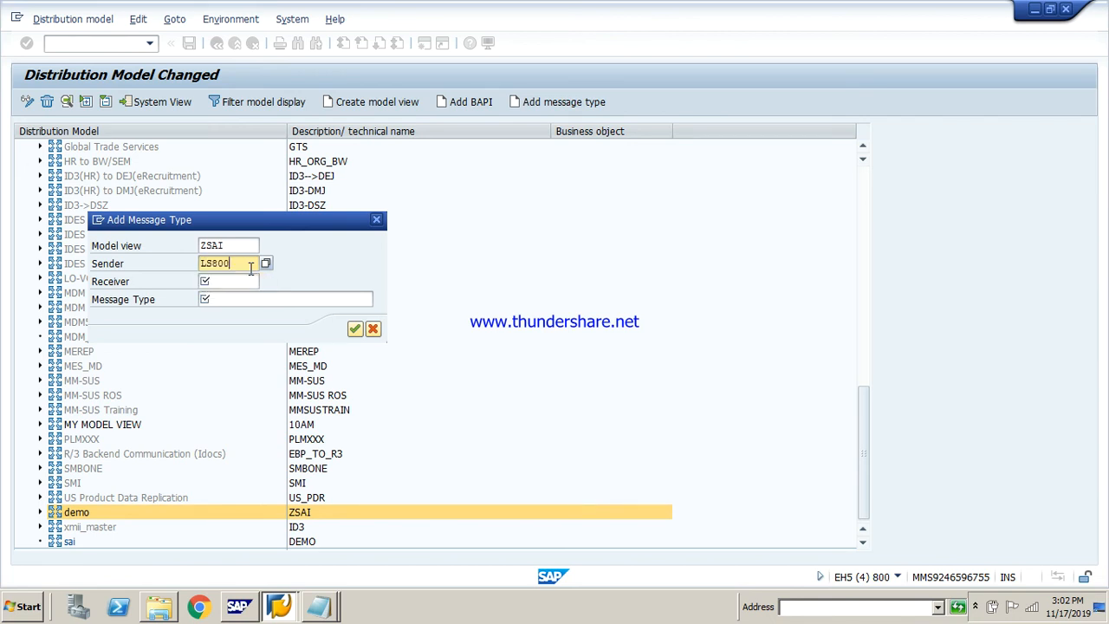
left_click(248, 282)
type("ls")
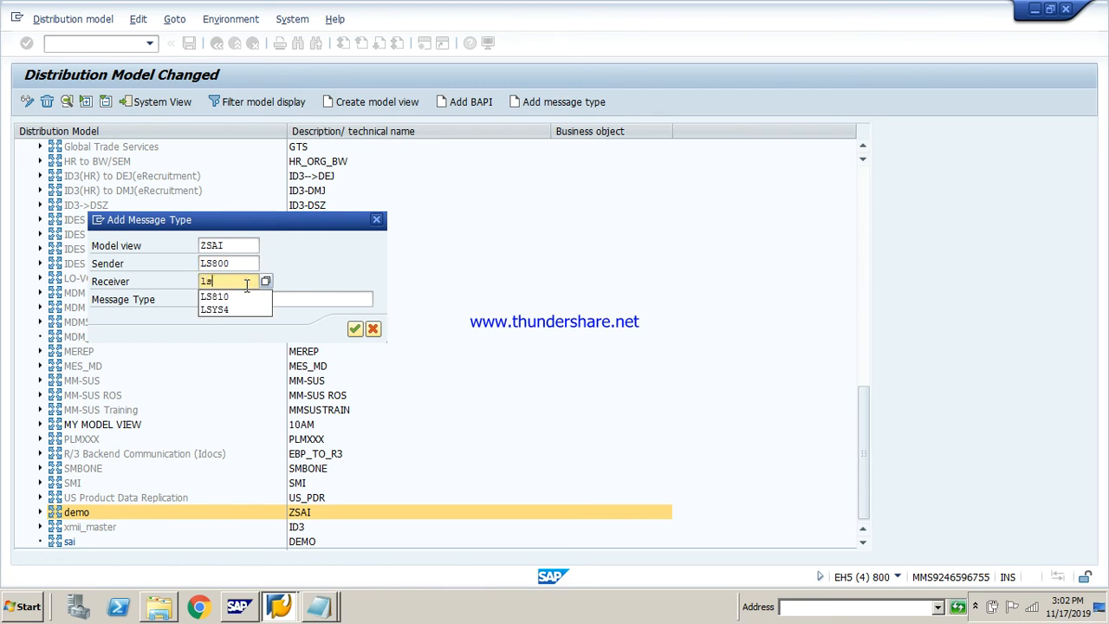
key("Down")
key("Return")
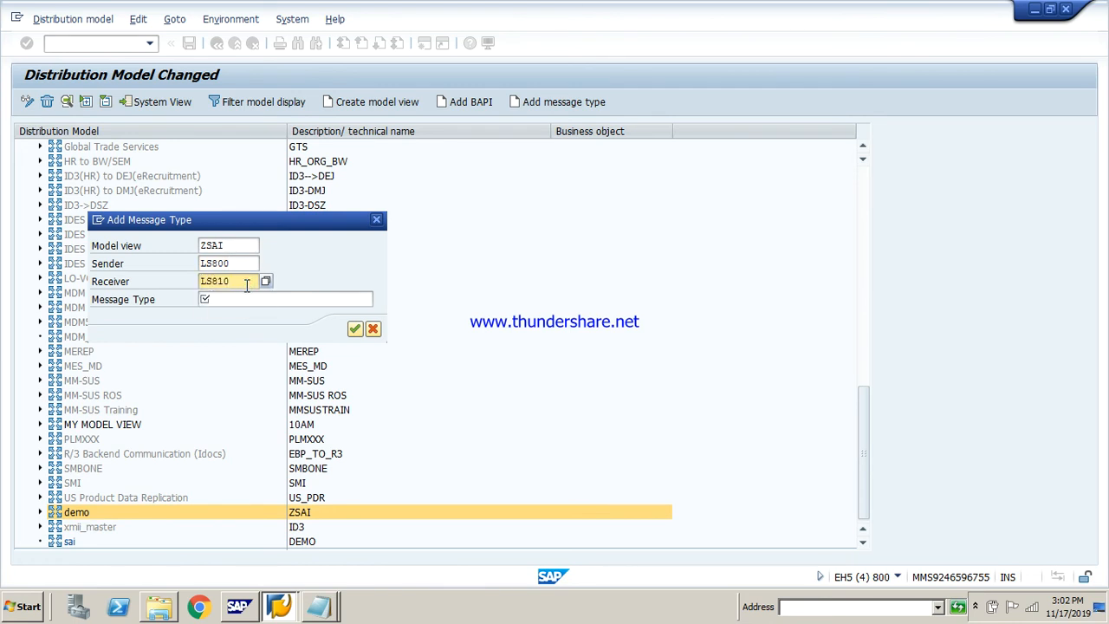
Try to add message type DEBMAS to model view ZSAI
left_click(248, 300)
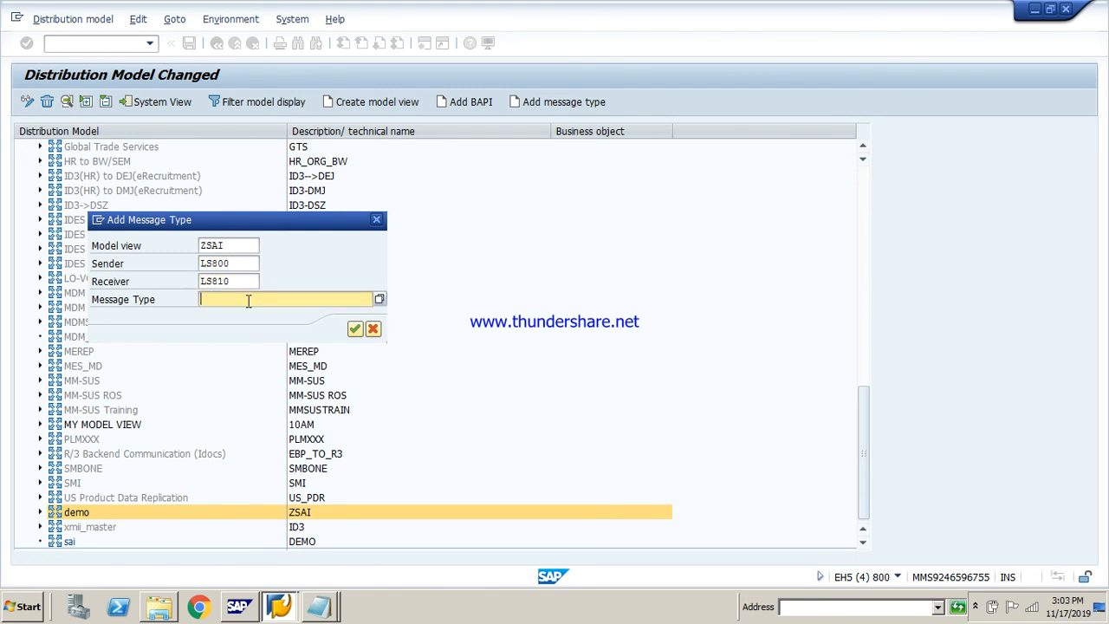
type("de")
key("Down")
key("Return")
key("Return")
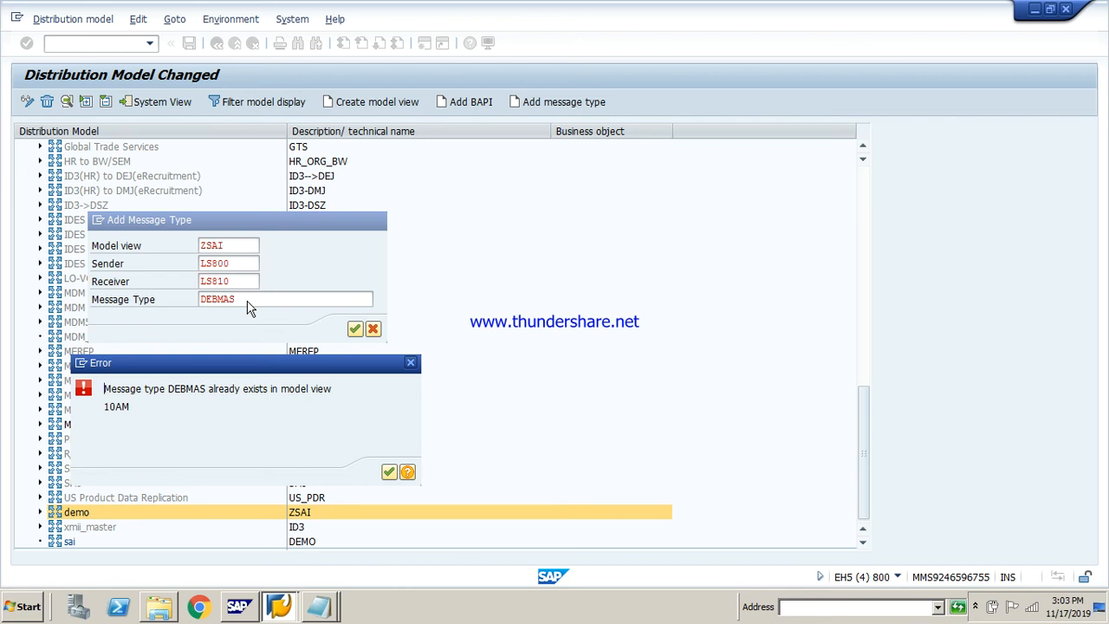
key("Return")
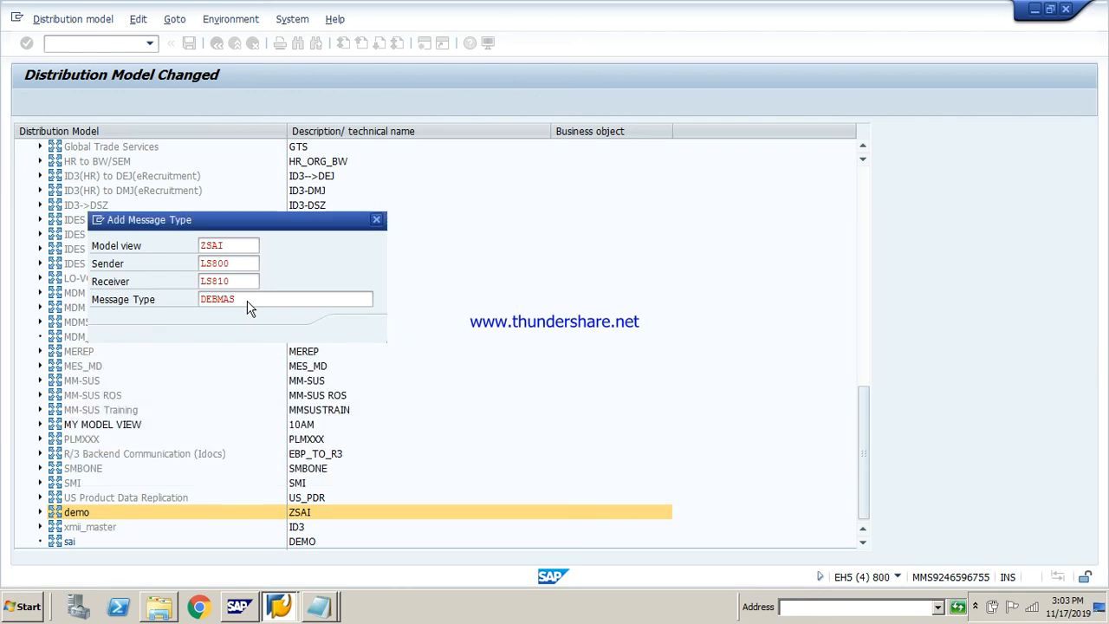
Try to add message type DEBMAS1 to model view ZSAI instead
left_click(248, 300)
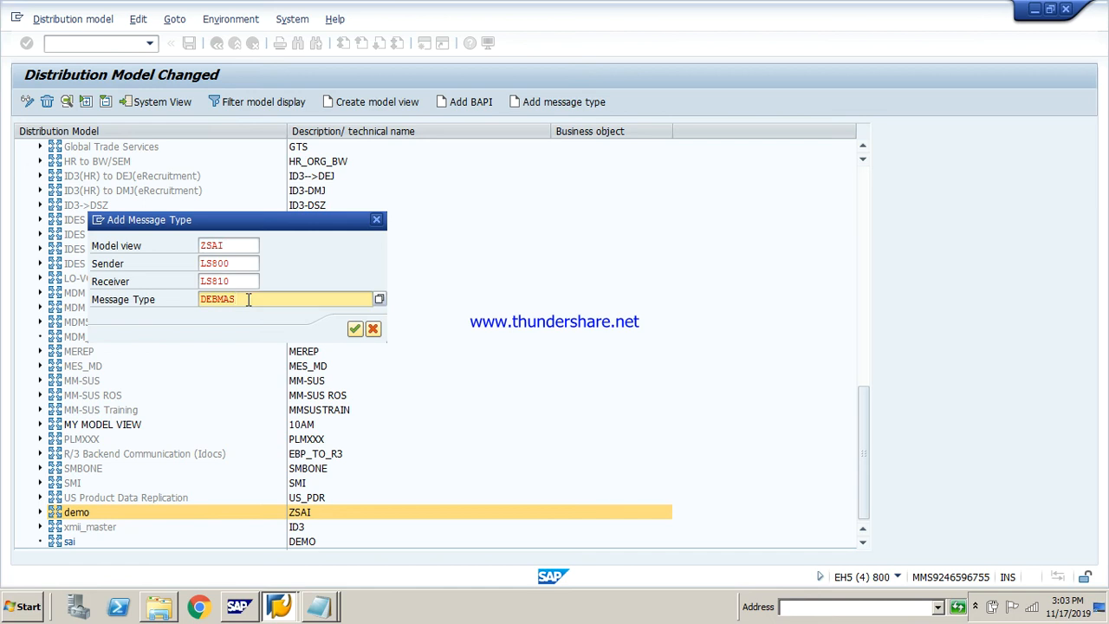
left_click(234, 246)
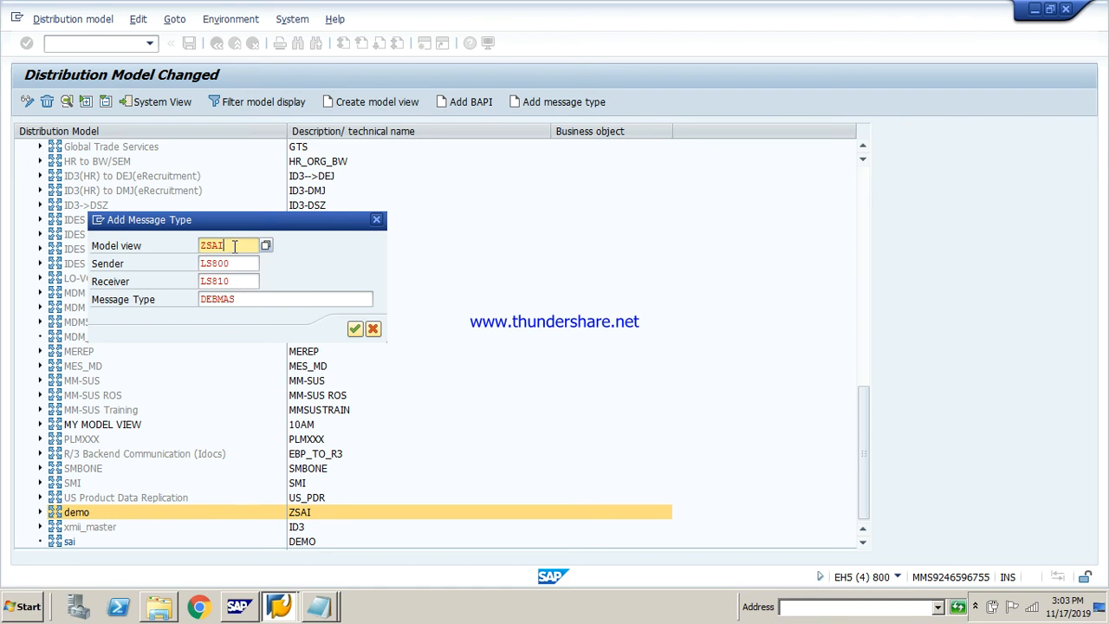
left_click(308, 298)
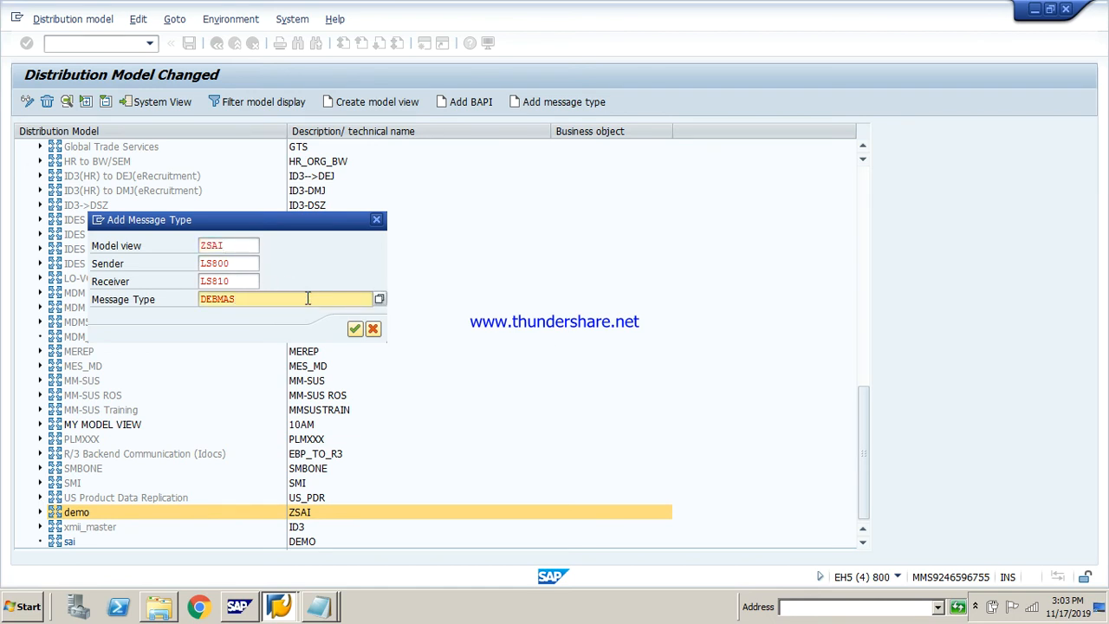
type("1")
key("Return")
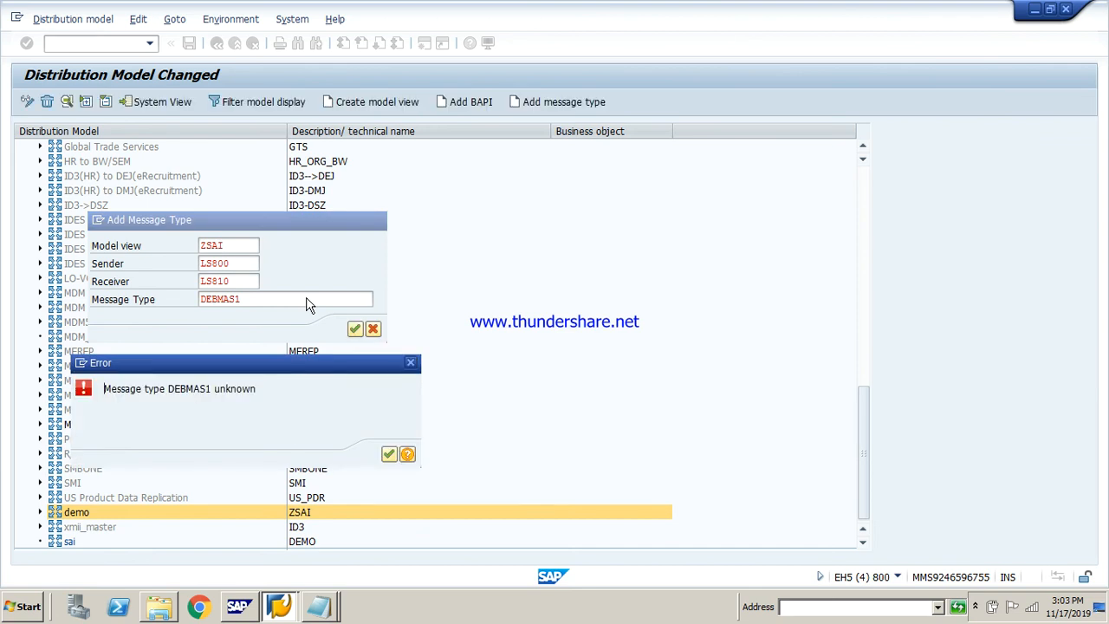
key("Return")
Try to add message type DEBMAS01 to the same model view
left_click(308, 299)
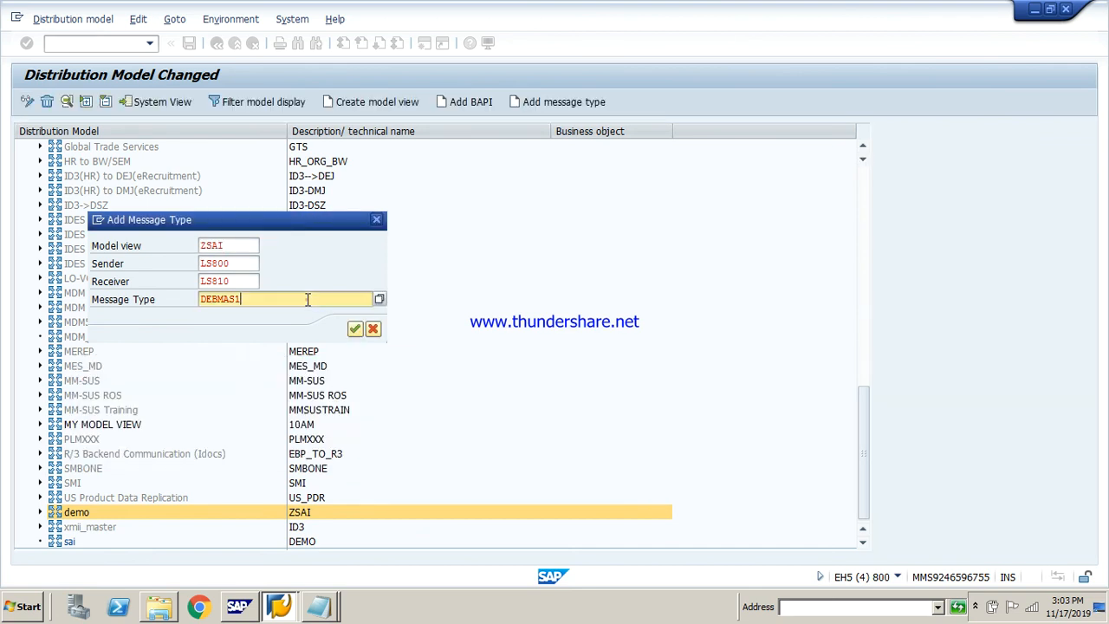
key("BackSpace")
type("01")
key("Return")
key("Return")
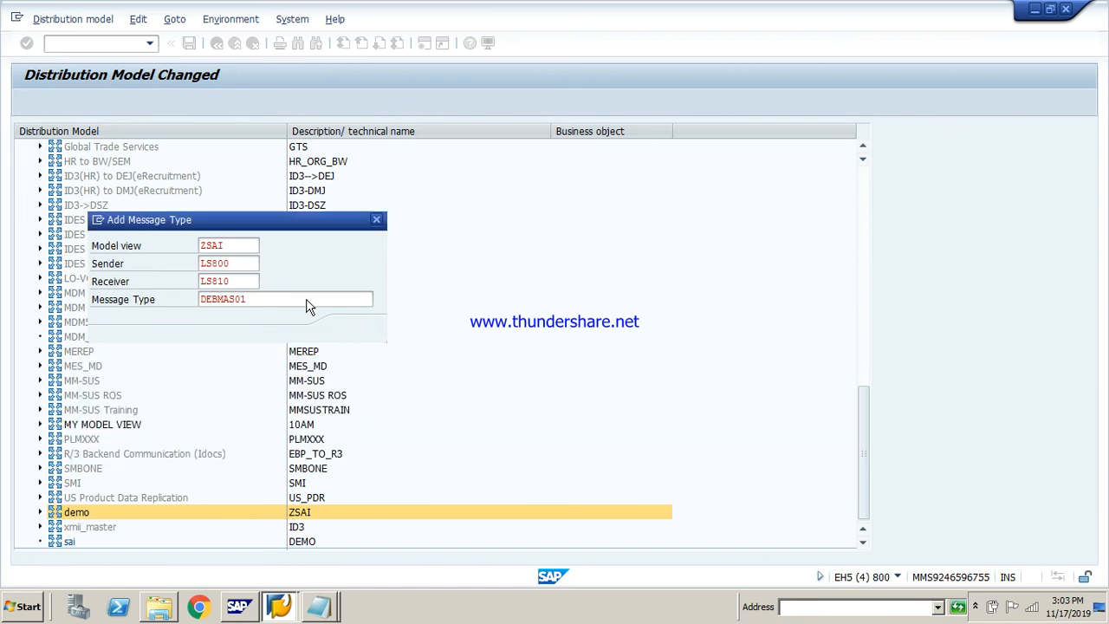
Add message type /DSD/HH_CUSTMASTEXT from the list of possible entries to model view ZSAI and save the distribution model
left_click(308, 300)
key("BackSpace")
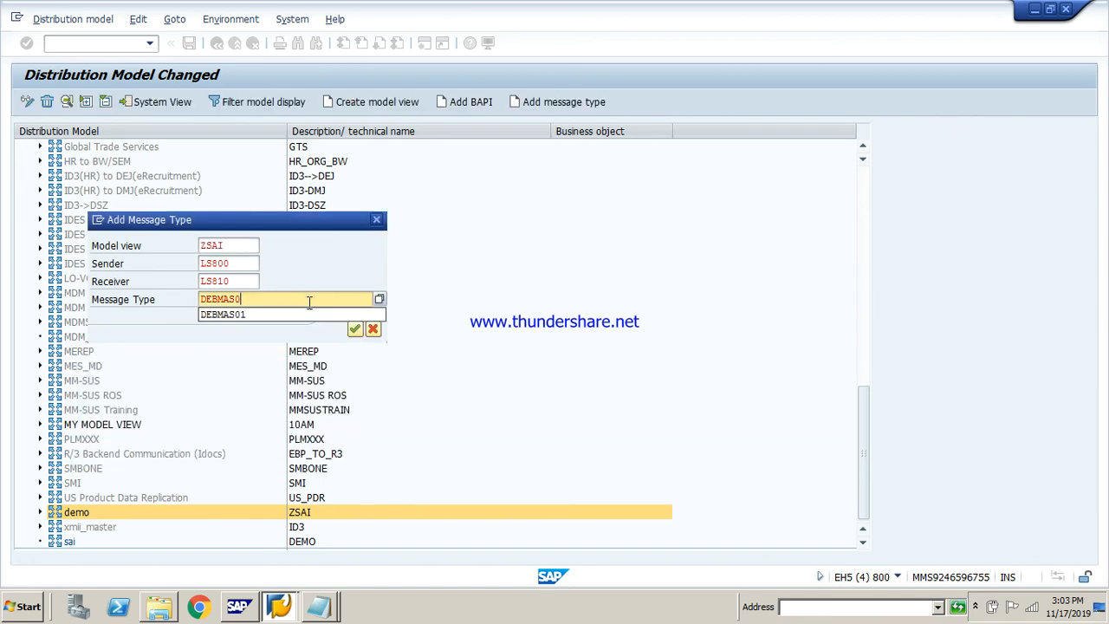
key("BackSpace")
key("BackSpace")
key("BackSpace")
key("BackSpace")
key("BackSpace")
key("BackSpace")
key("BackSpace")
key("Down")
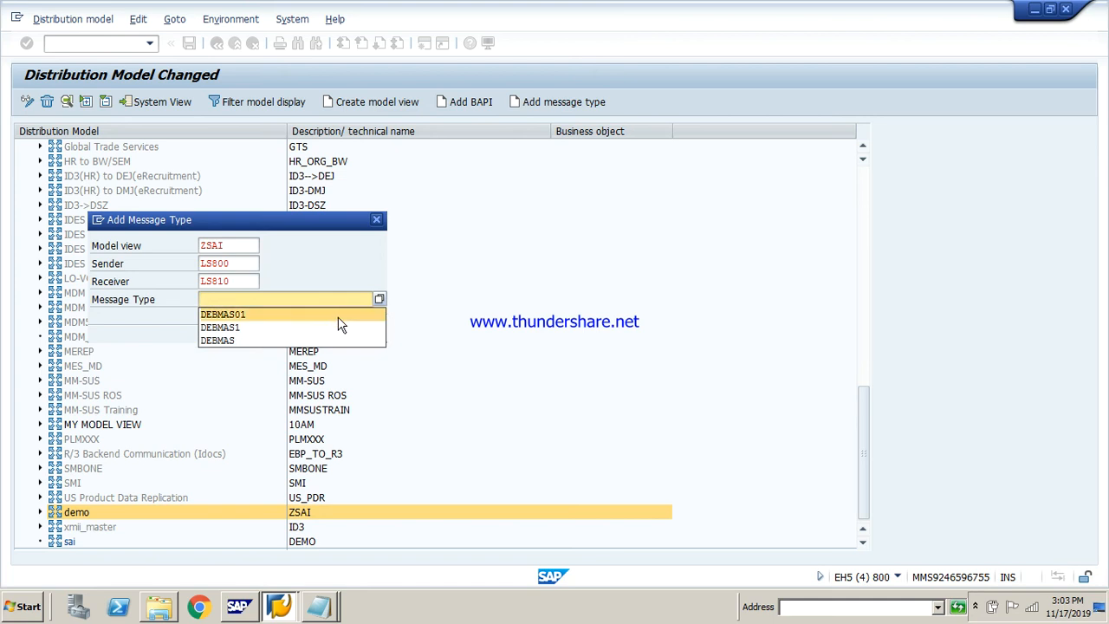
left_click(378, 299)
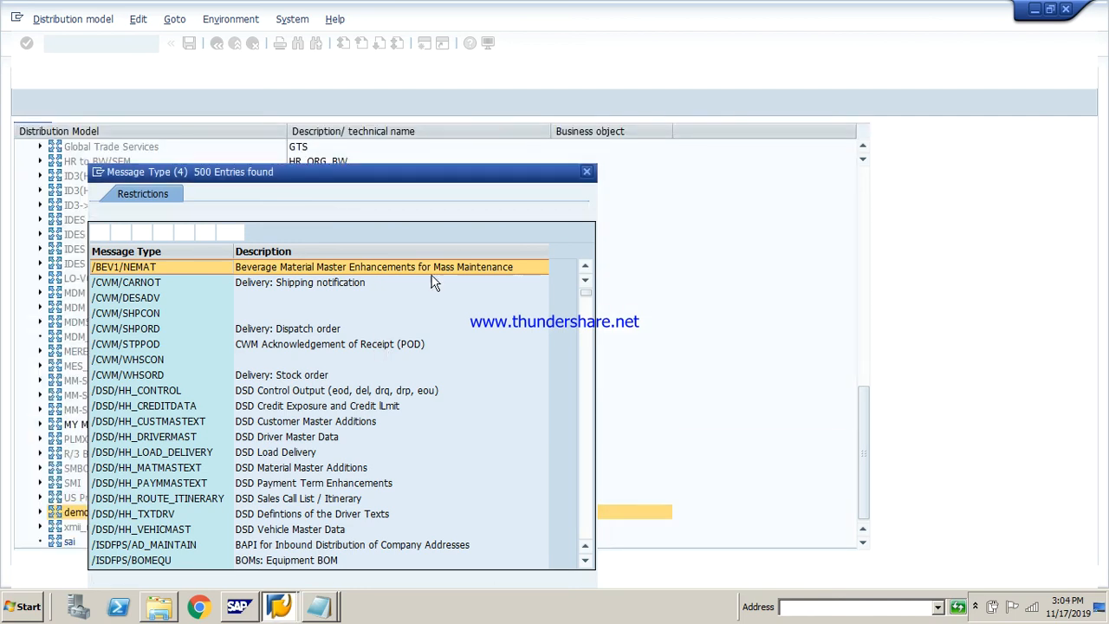
scroll(587, 291, "down", 5)
key("Return")
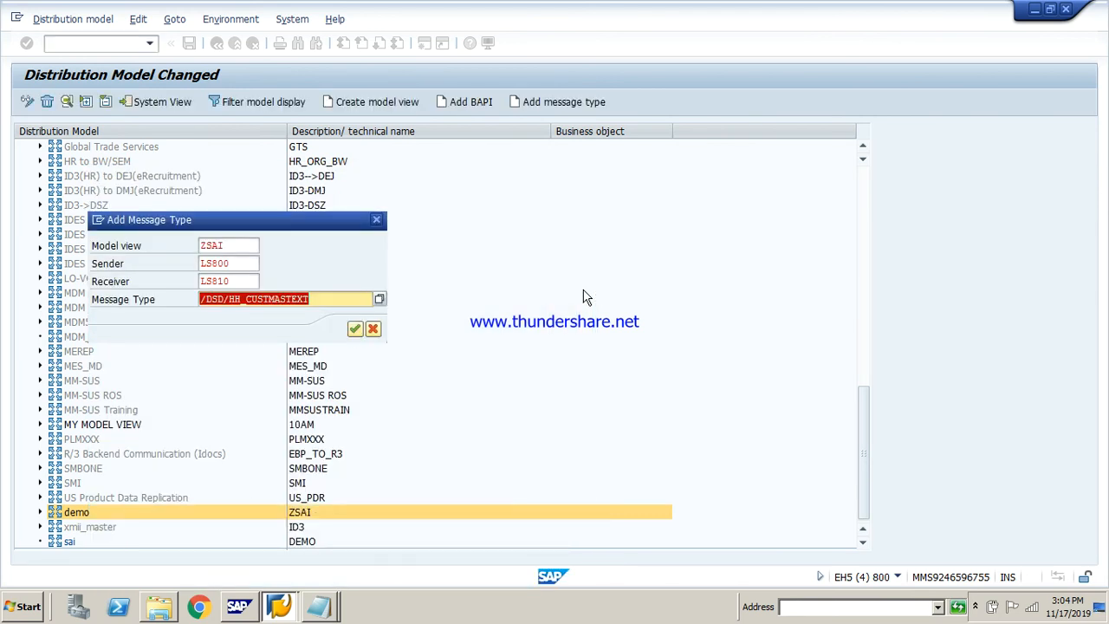
key("Return")
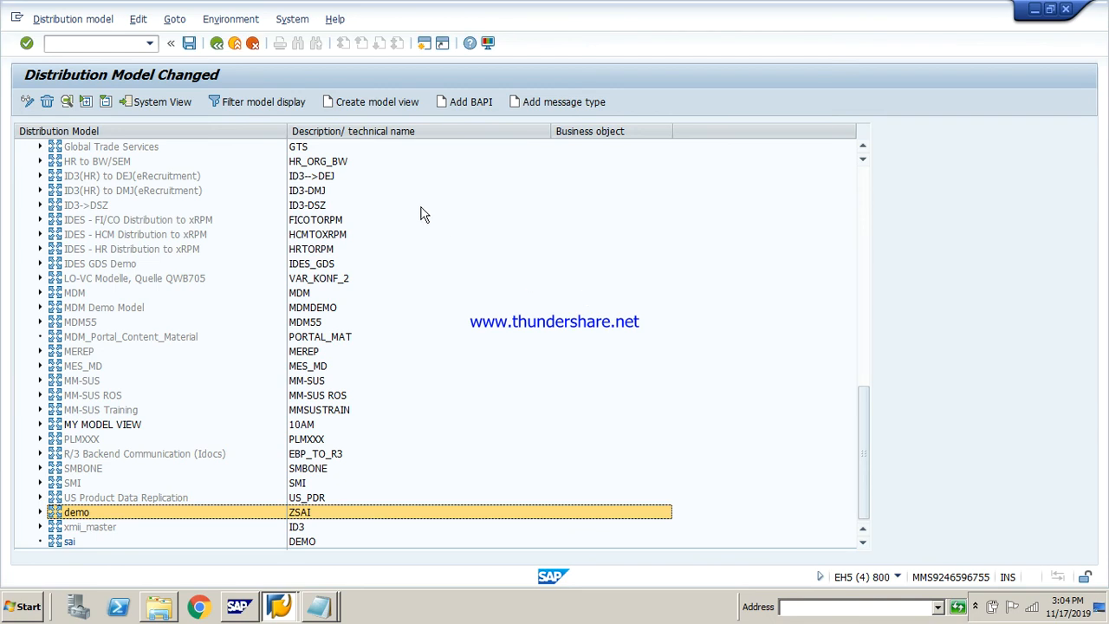
left_click(189, 45)
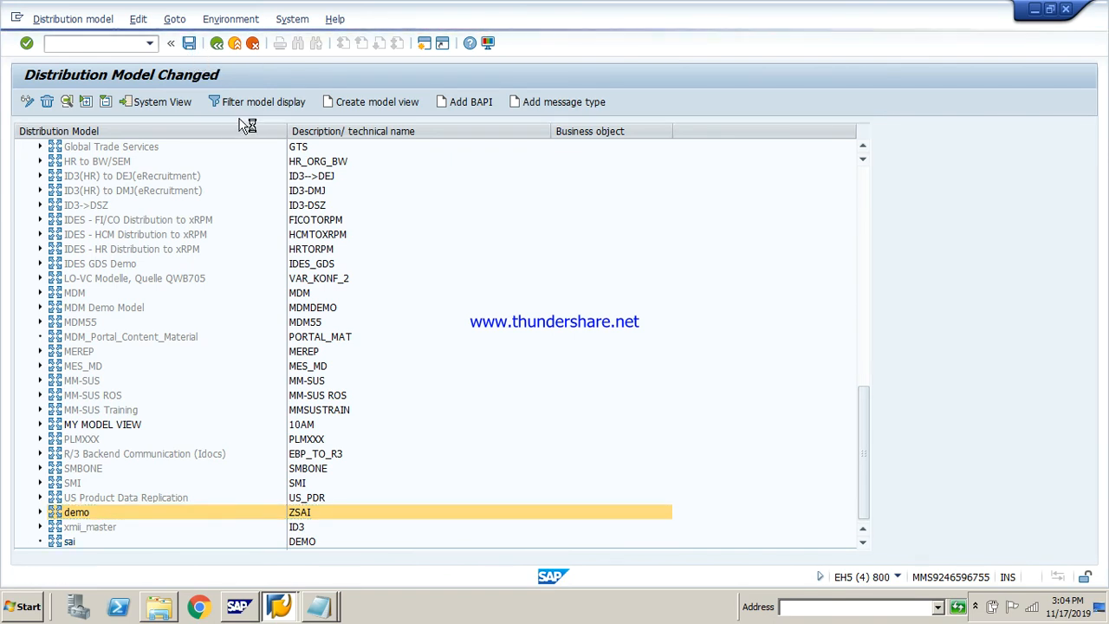
Run the partner profile generation for model view ZSAI with partner system LS810 and return to the distribution model
left_click(230, 19)
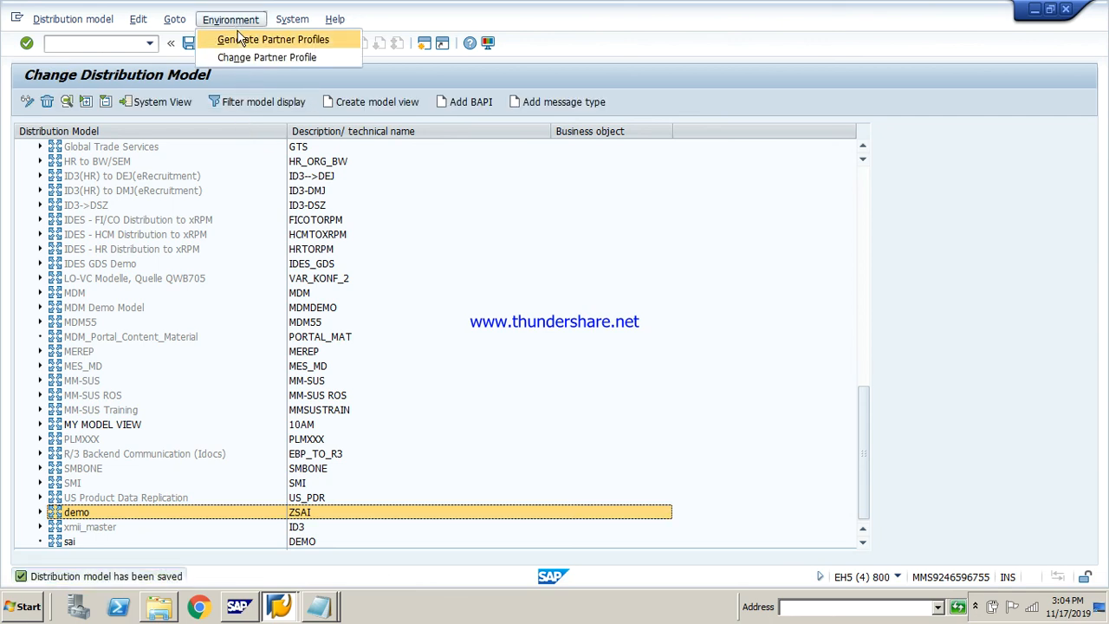
left_click(250, 40)
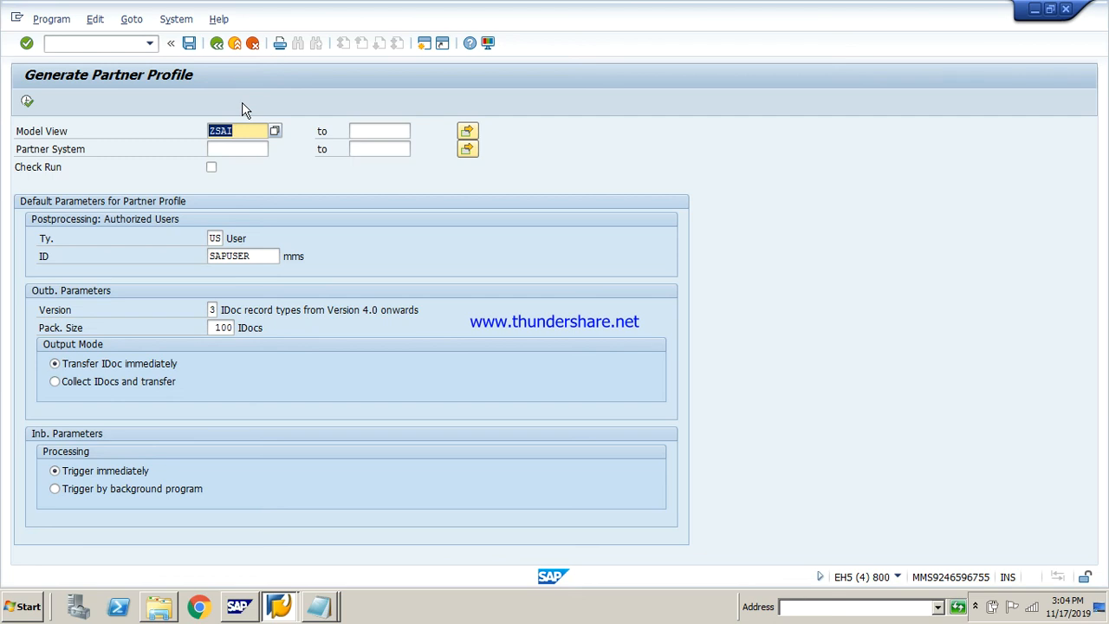
left_click(245, 149)
type("l")
key("Down")
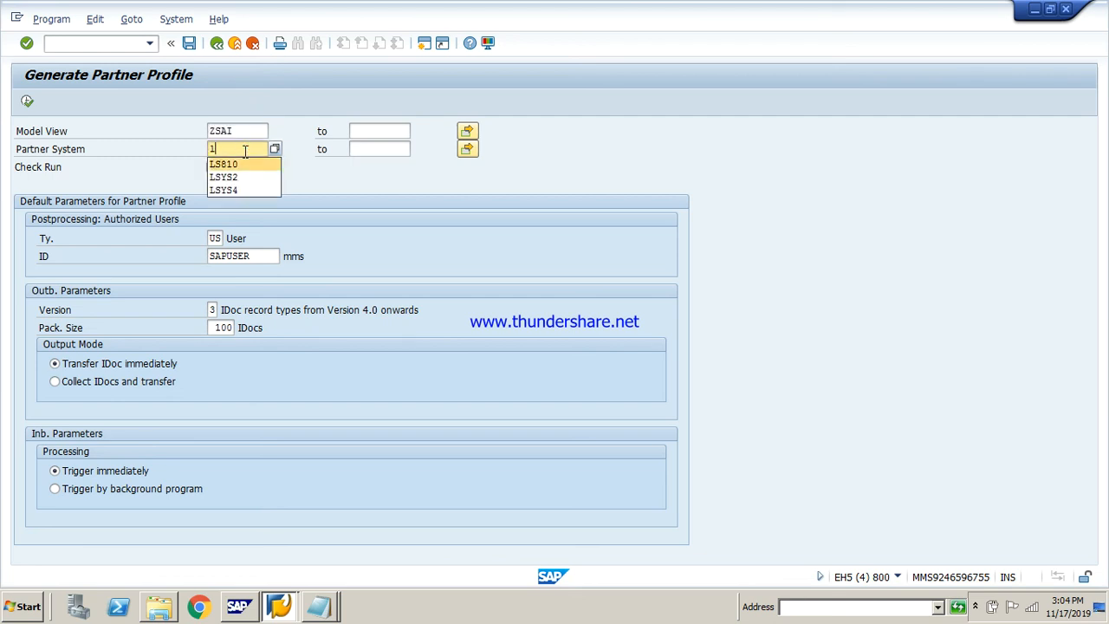
key("Return")
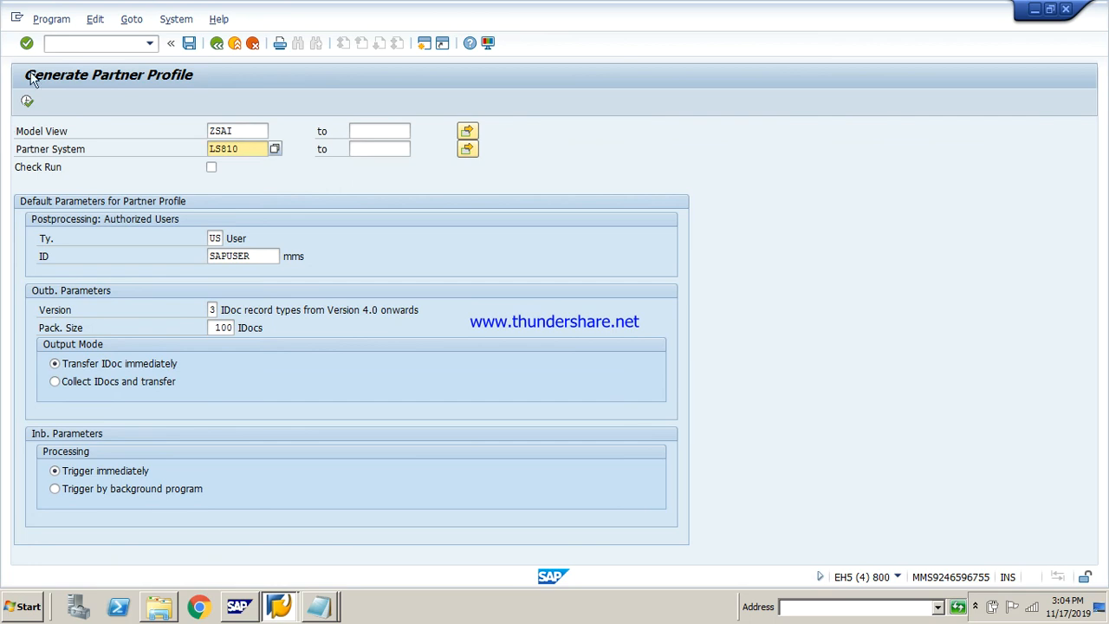
left_click(28, 102)
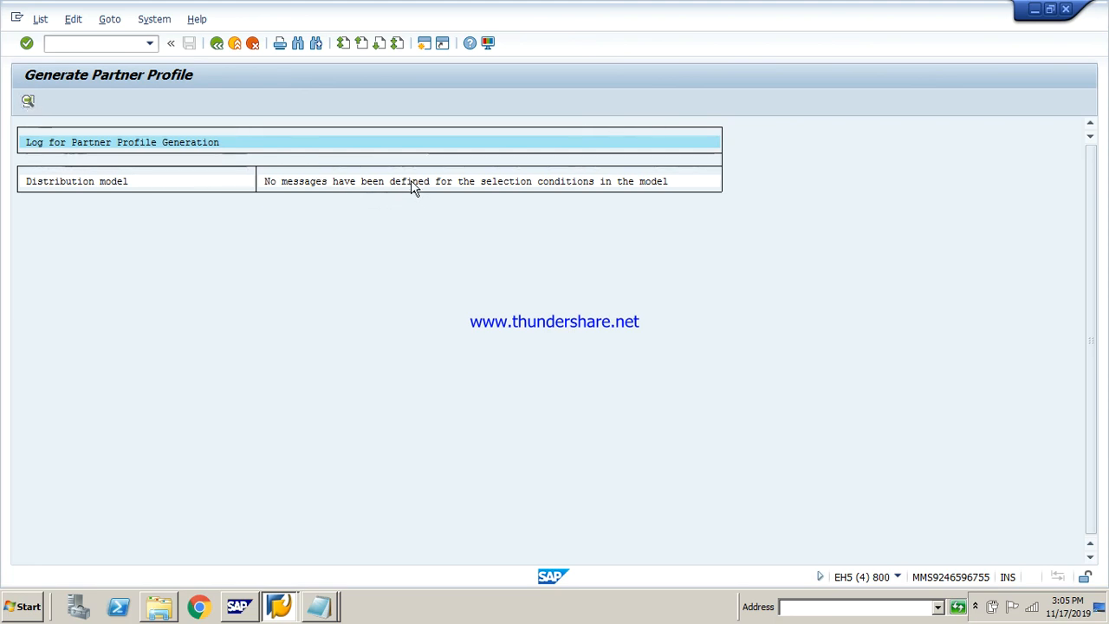
left_click(215, 43)
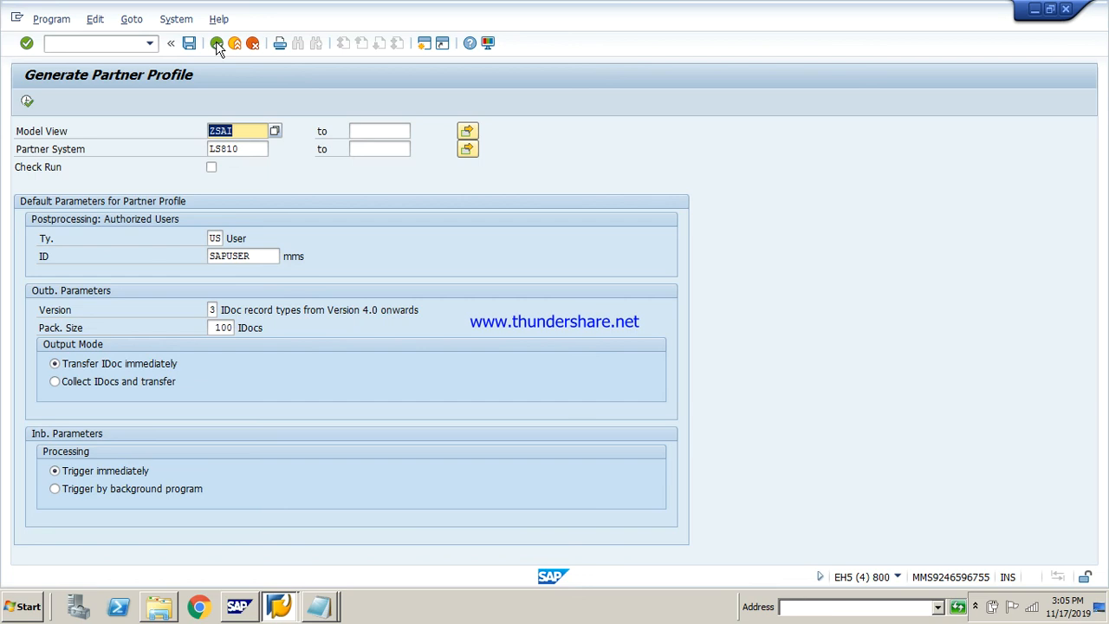
left_click(216, 45)
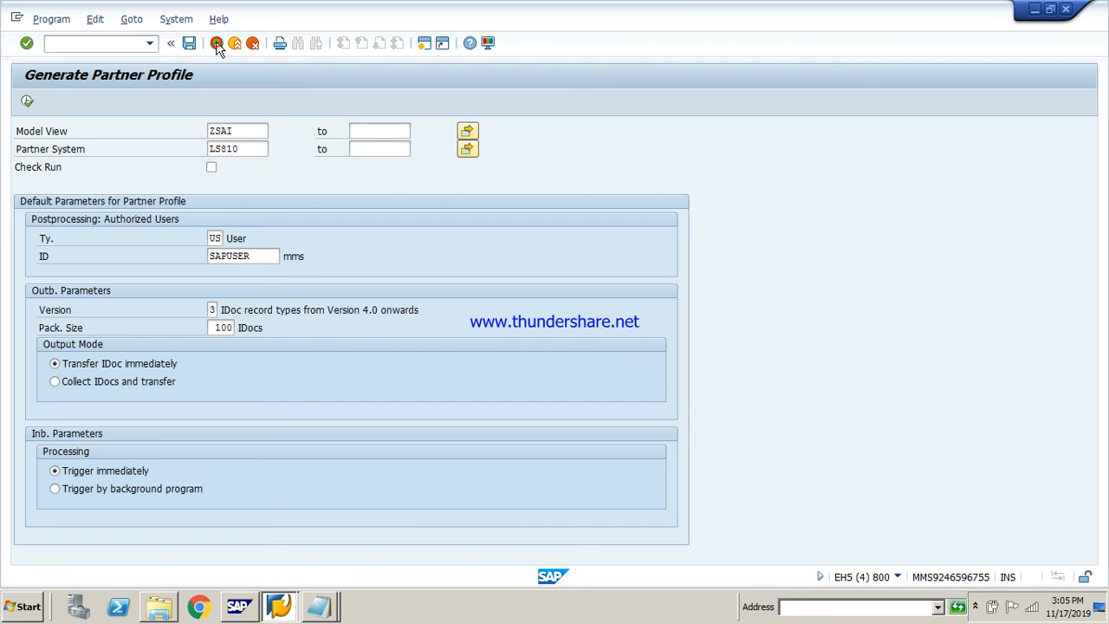
Log on to client 810 of the EHP5 system in a new session with the user name and account password
left_click(897, 576)
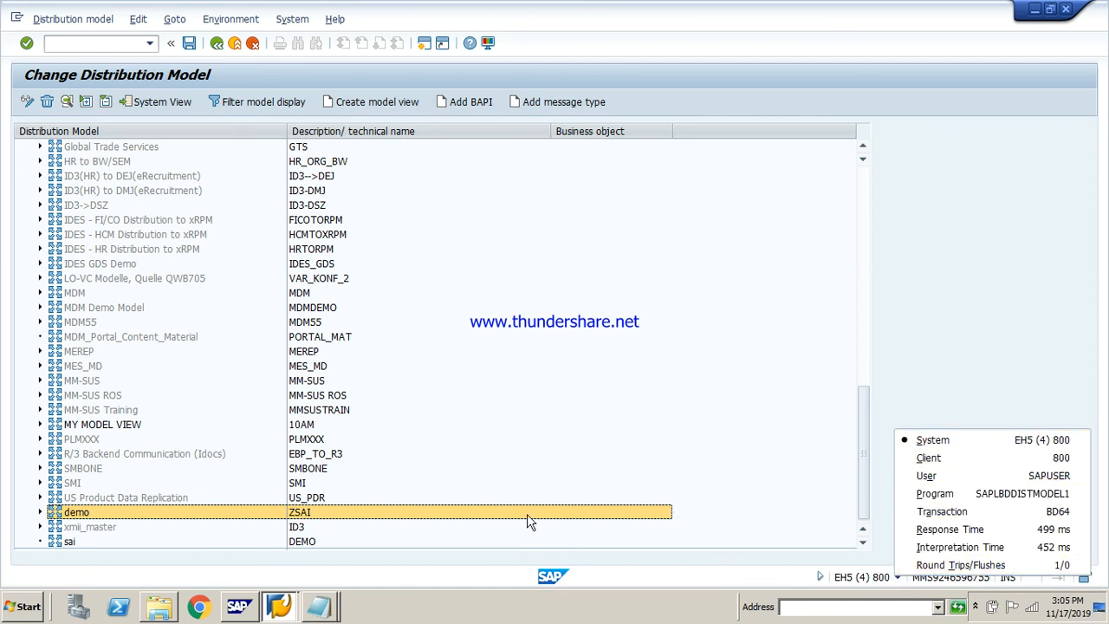
left_click(285, 606)
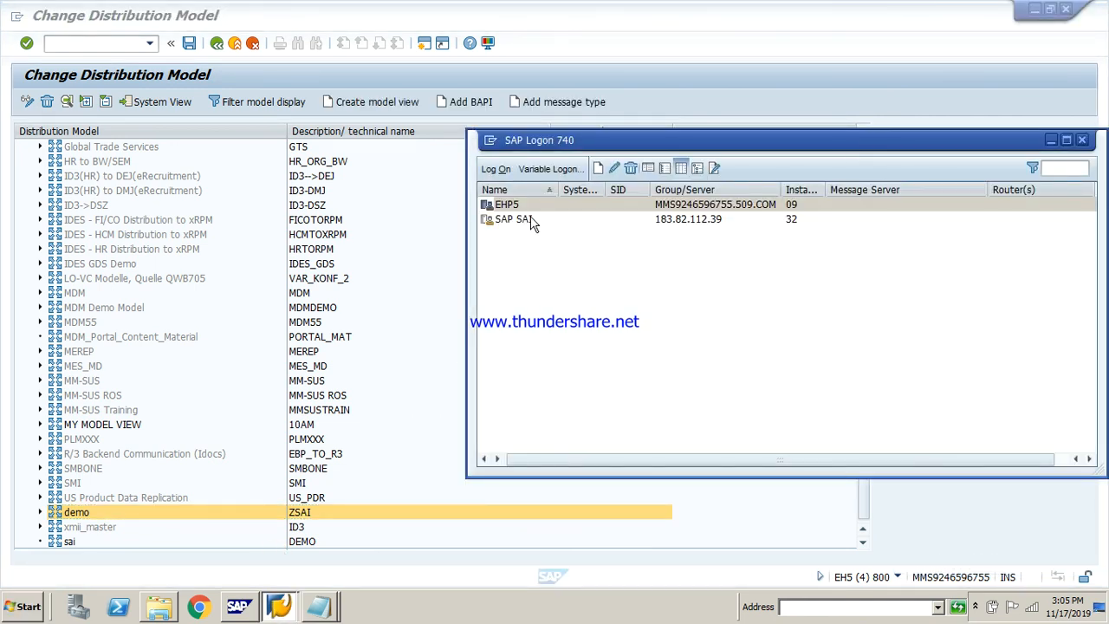
double_click(528, 205)
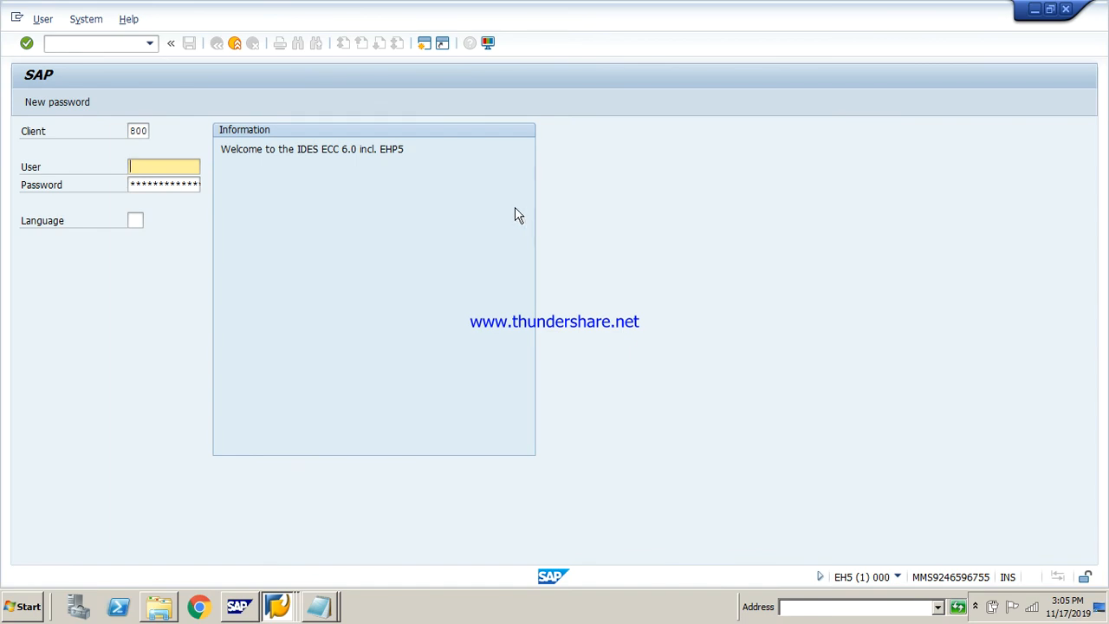
left_click(143, 134)
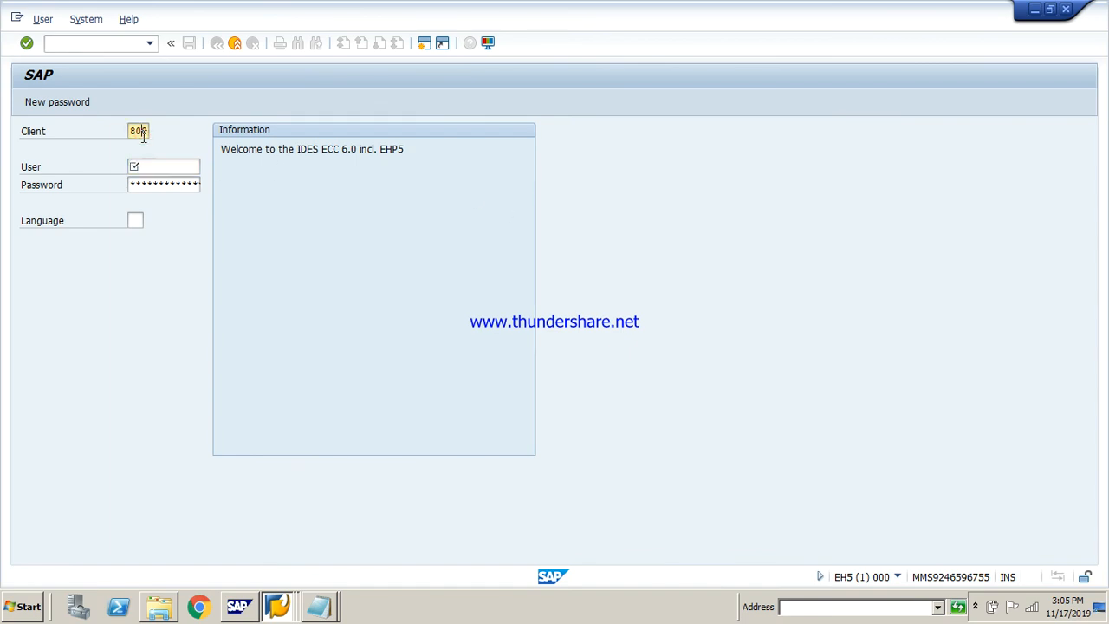
type("1")
left_click(165, 167)
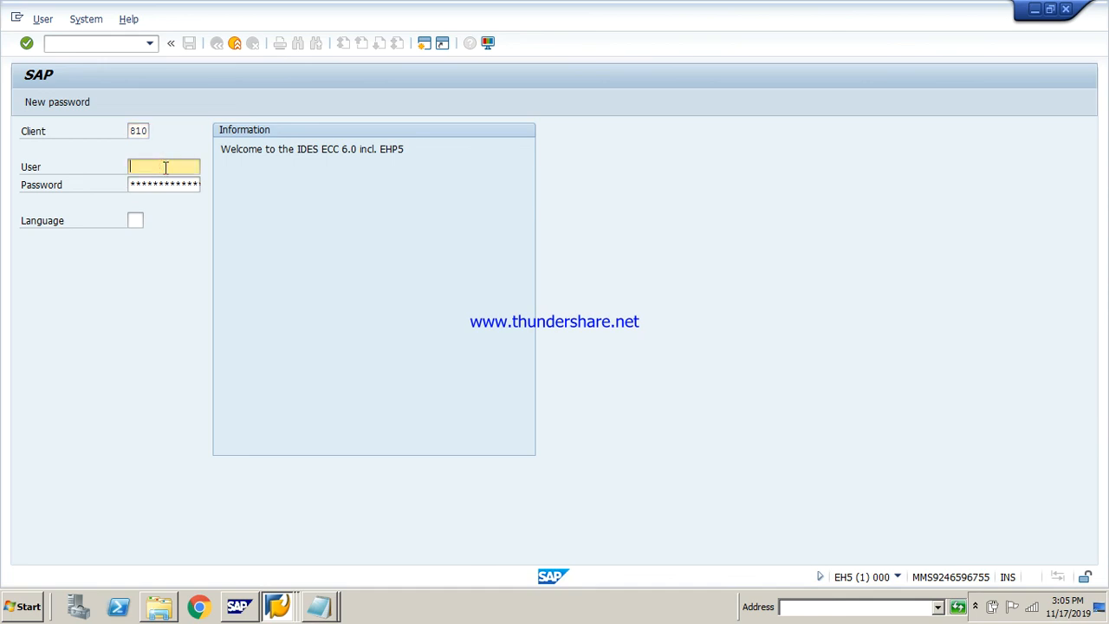
type("sa")
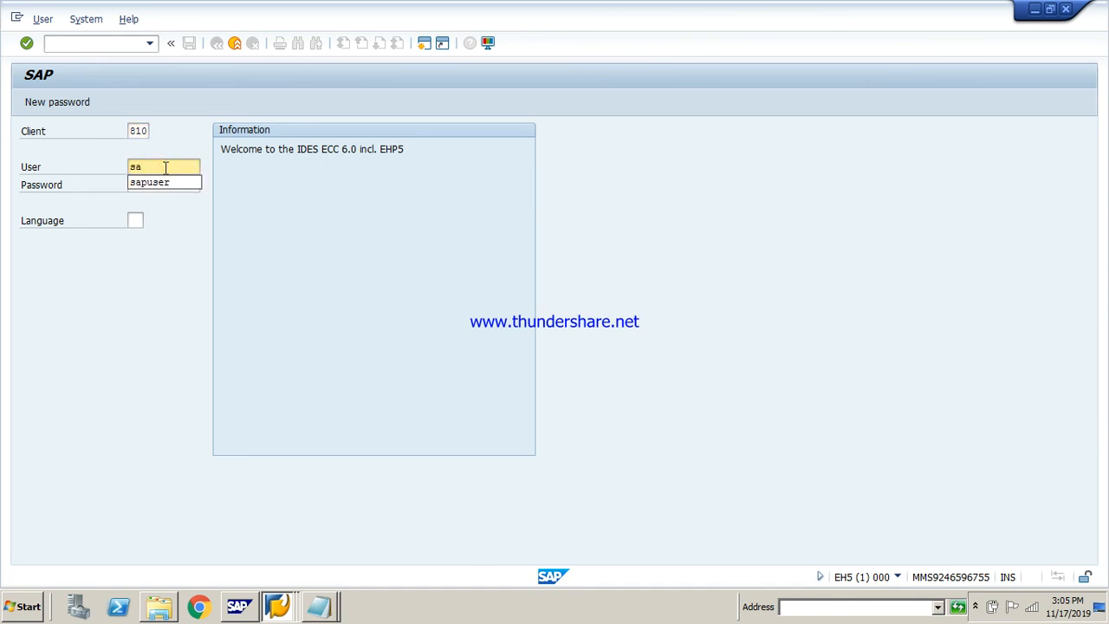
key("Down")
key("Return")
key("Tab")
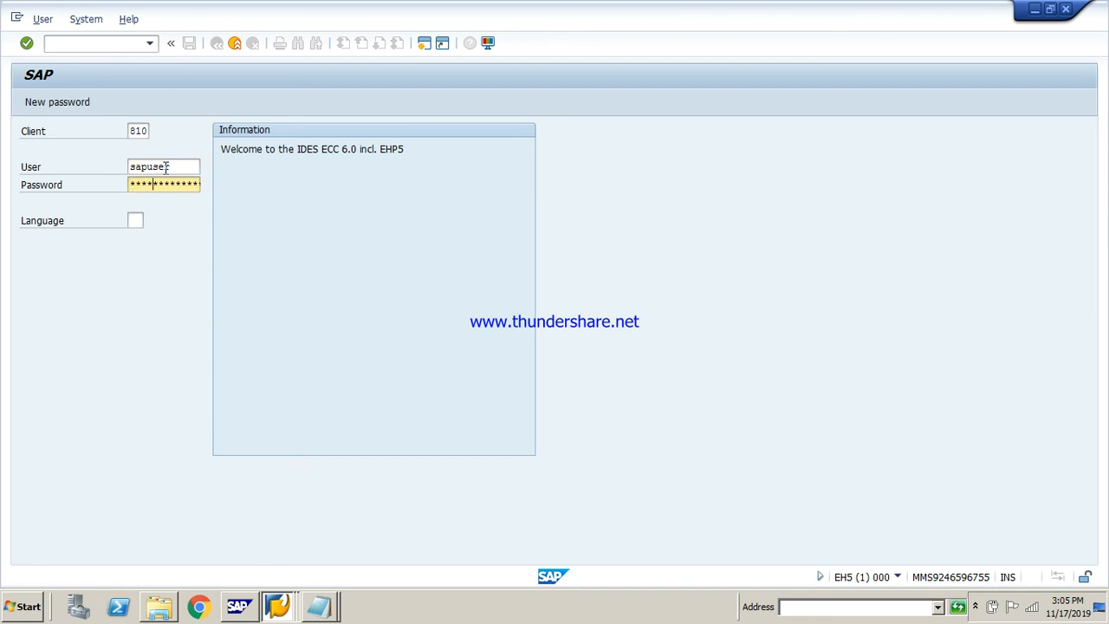
key("Return")
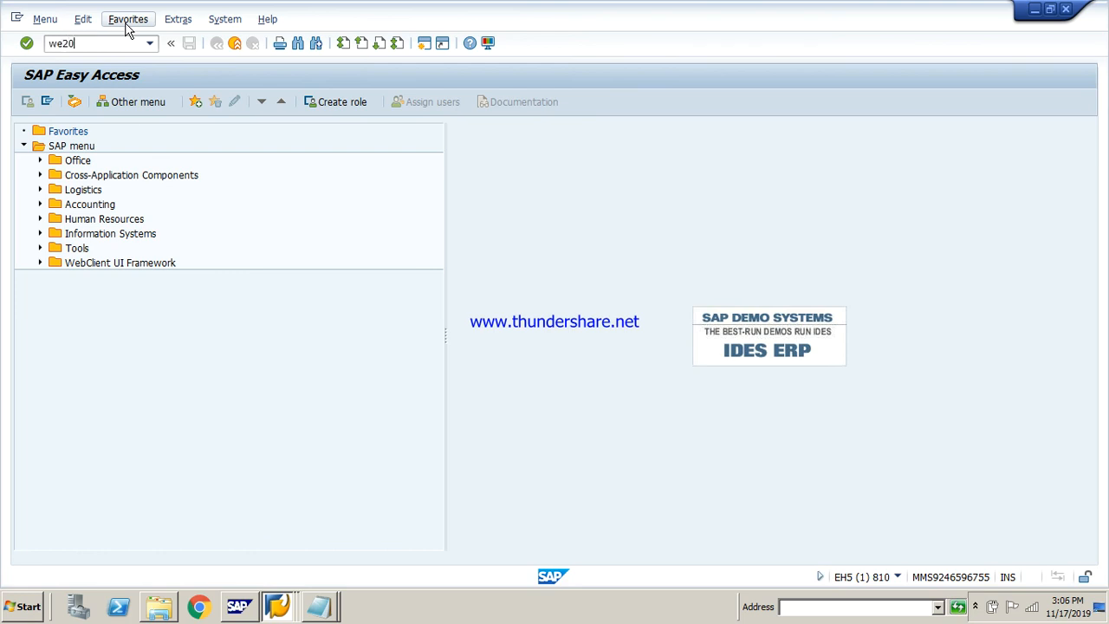
Open transaction WE20 and display the partner profile of logical system LS800 down to its inbound parameters
key("Return")
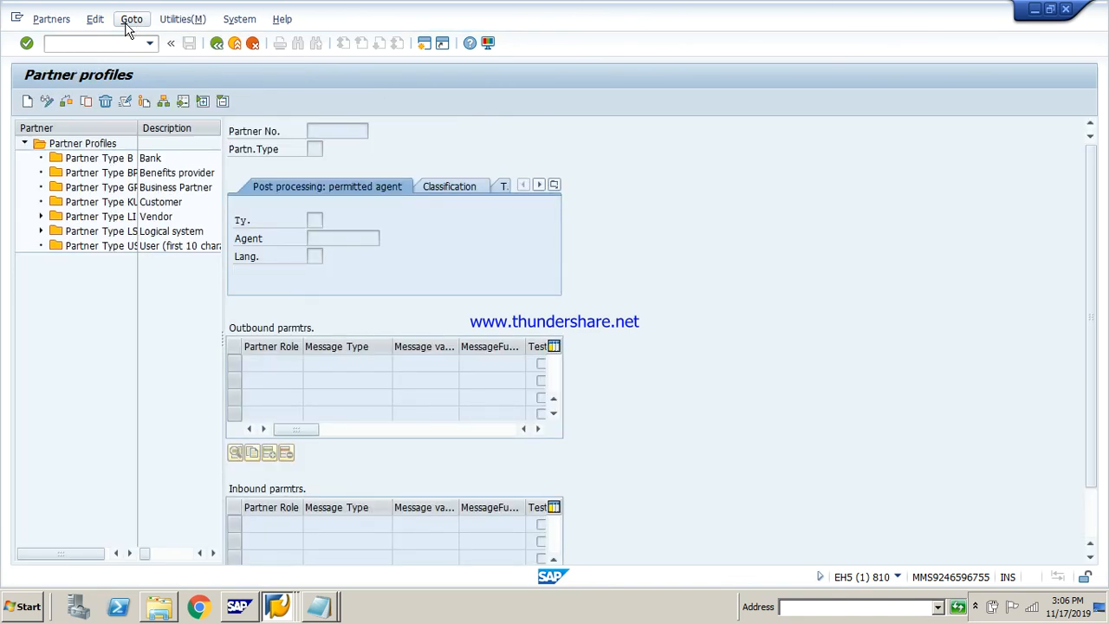
left_click(40, 231)
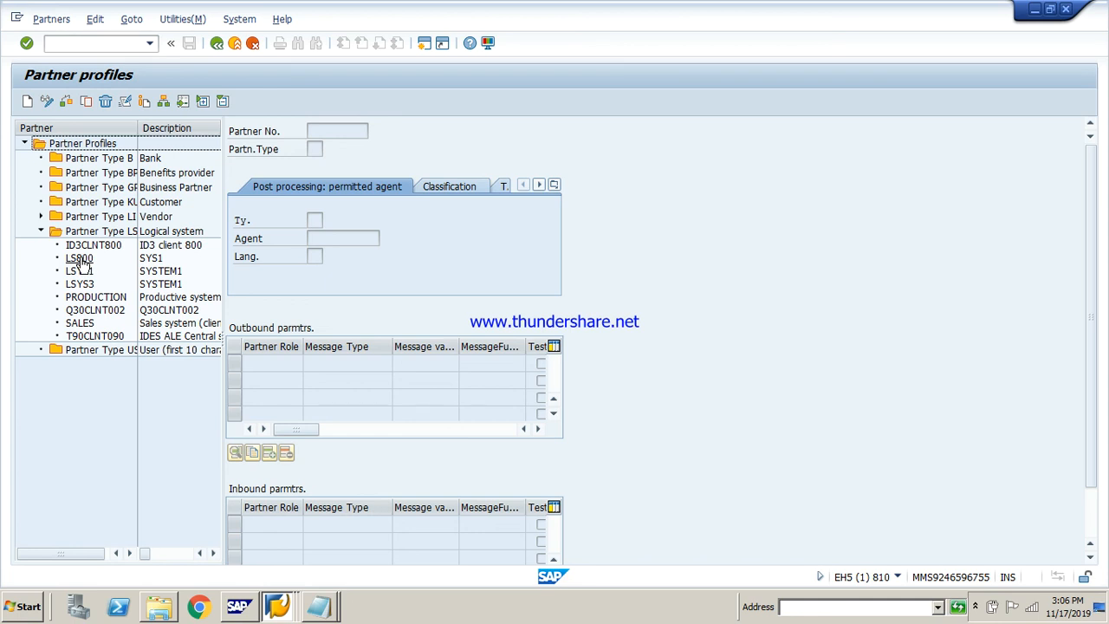
double_click(78, 259)
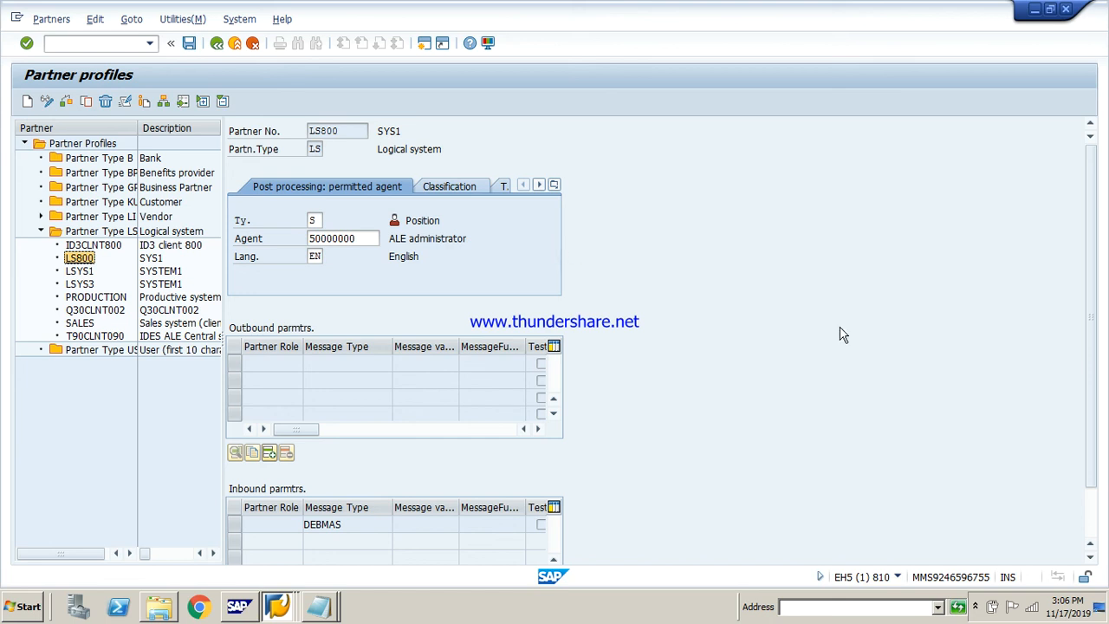
left_click_drag(1088, 303, 1088, 351)
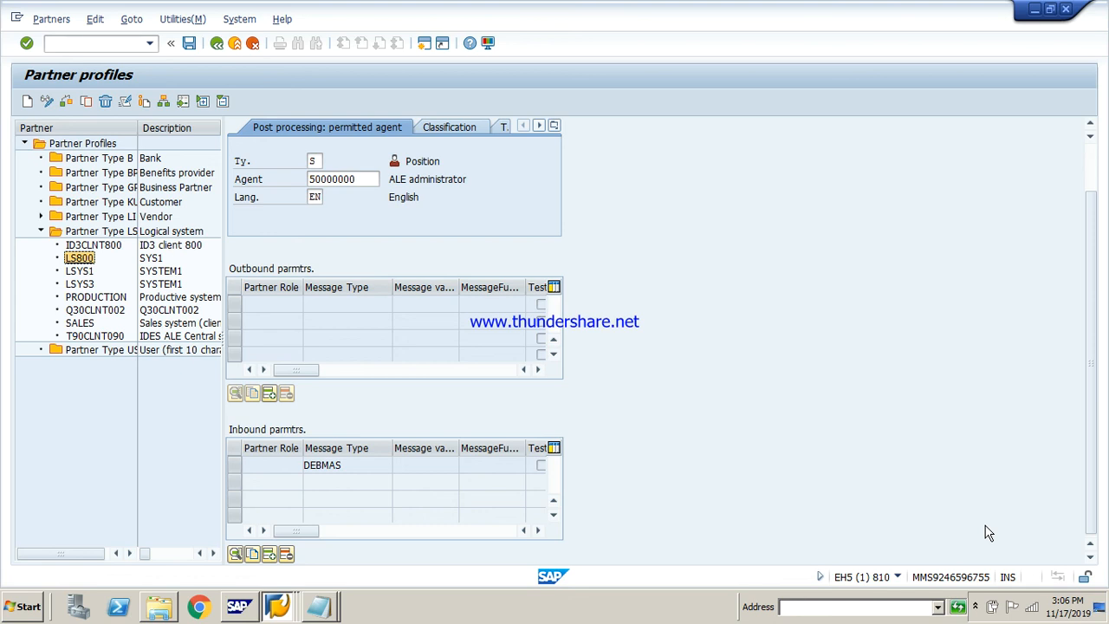
Create a new inbound parameter entry for partner LS800 with message type DEBMAS
left_click(267, 553)
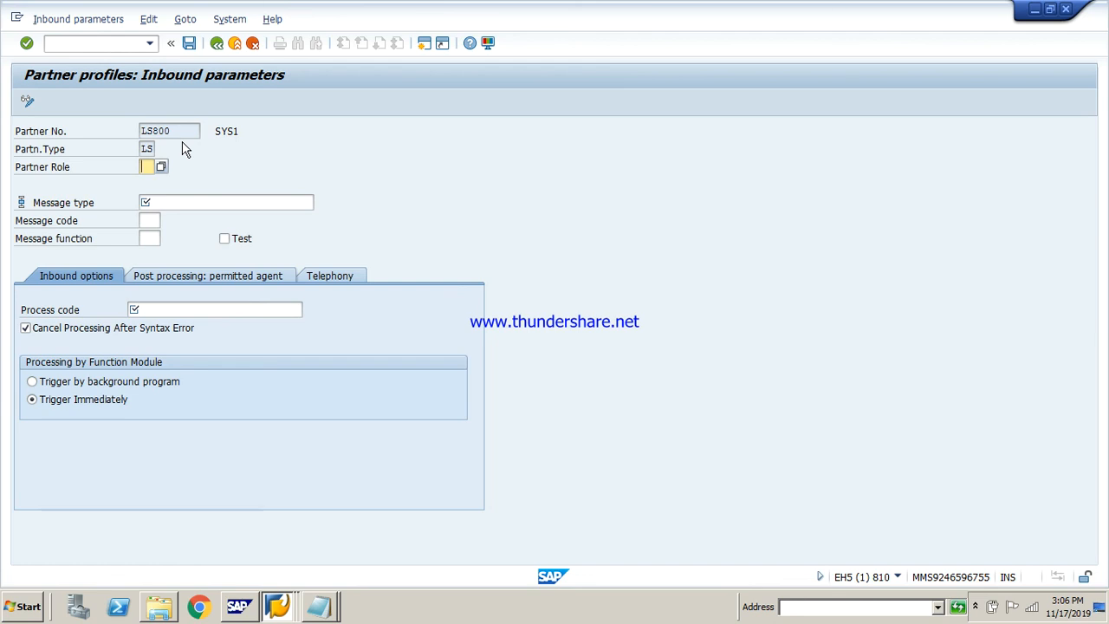
left_click(217, 41)
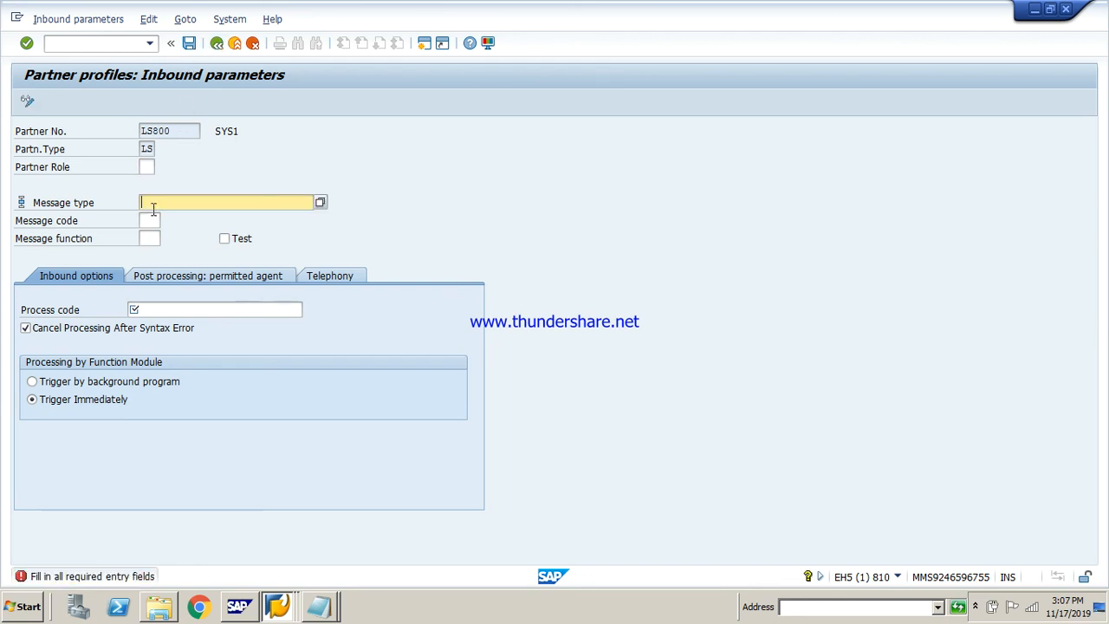
type("de")
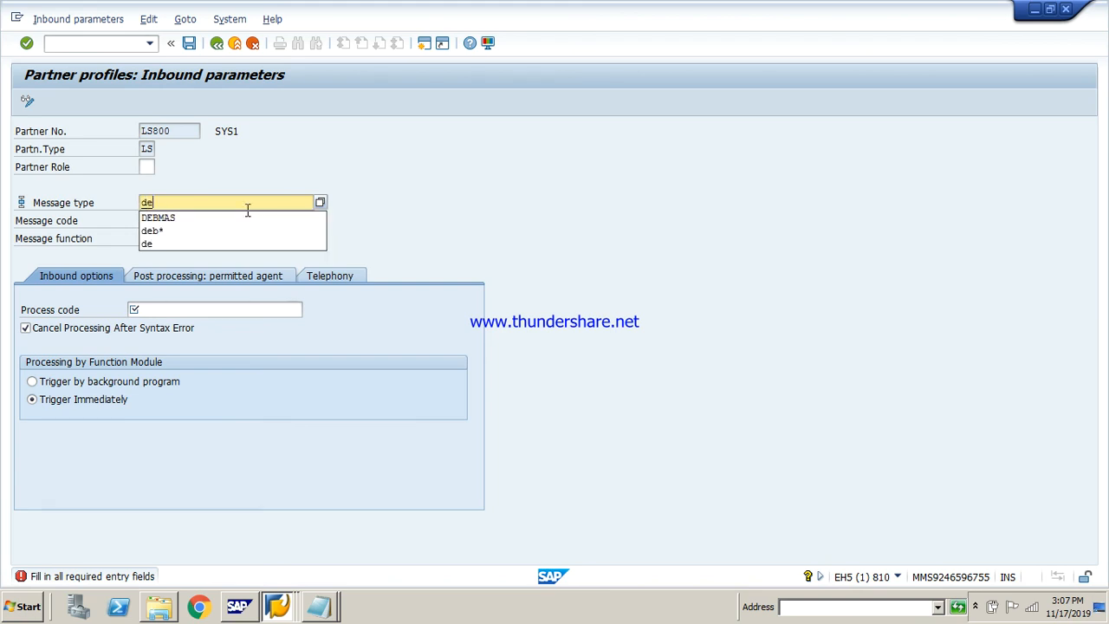
key("Down")
key("Return")
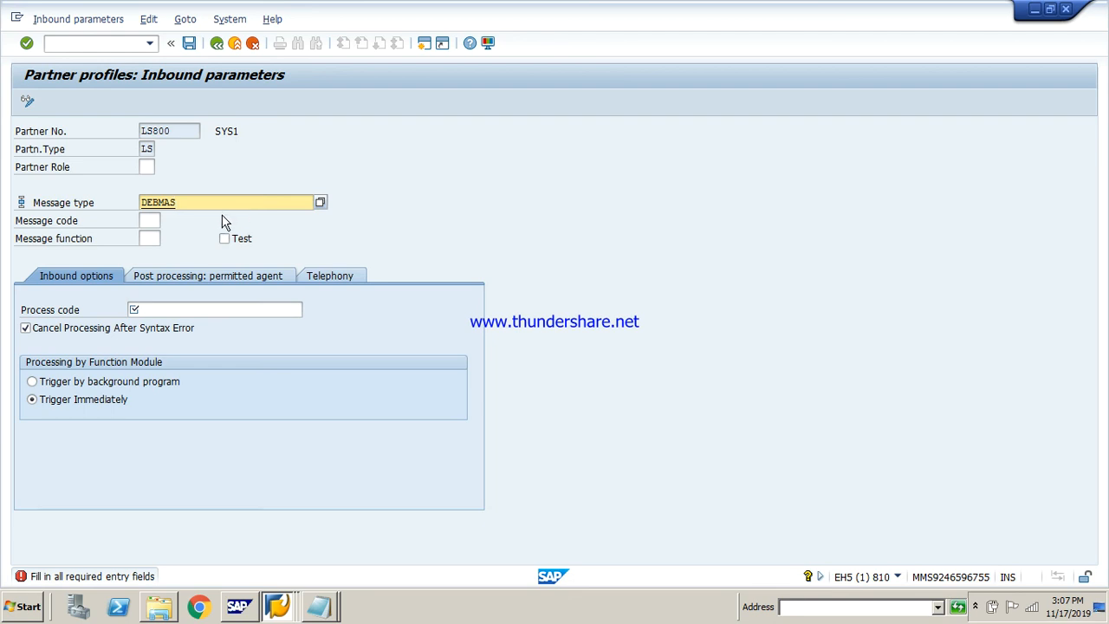
Set the inbound process code to DEBM and try to save the inbound parameters
left_click(207, 308)
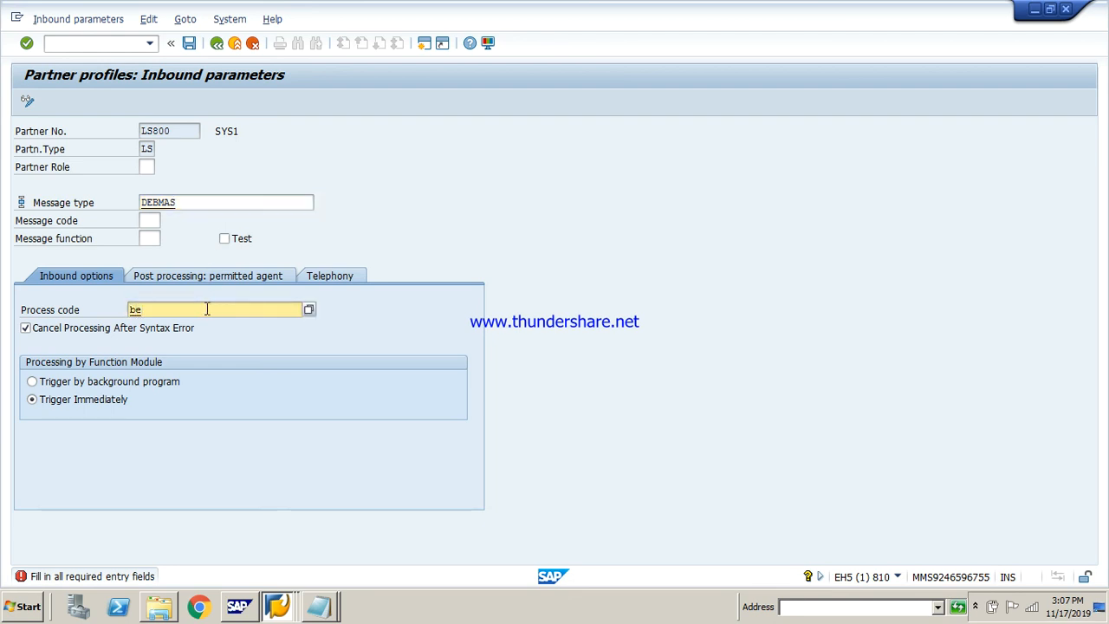
key("BackSpace")
key("BackSpace")
key("Down")
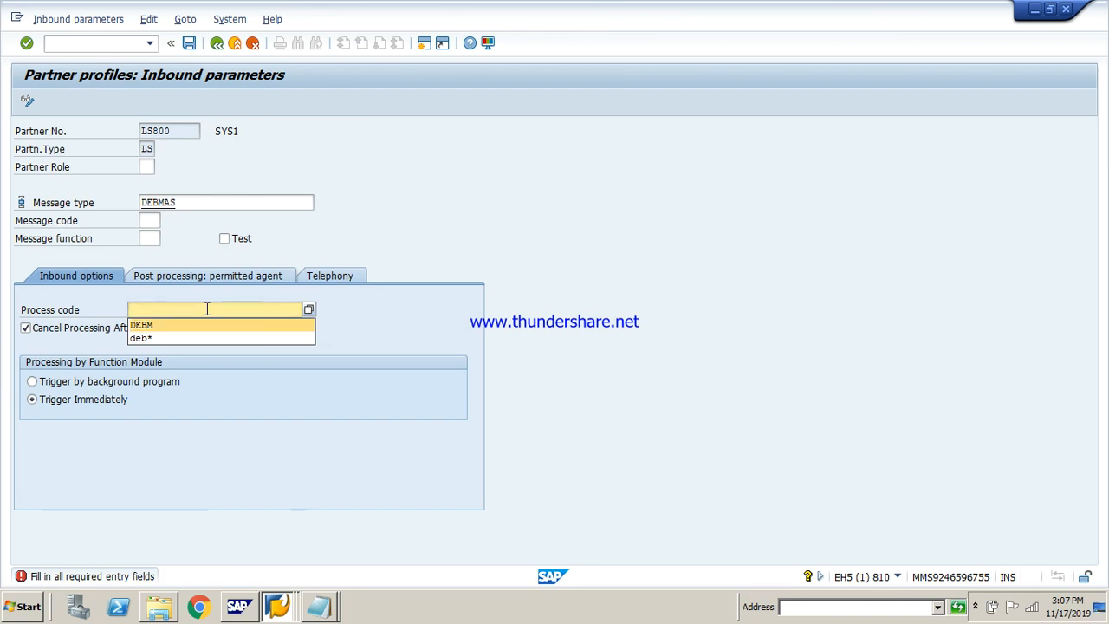
key("Return")
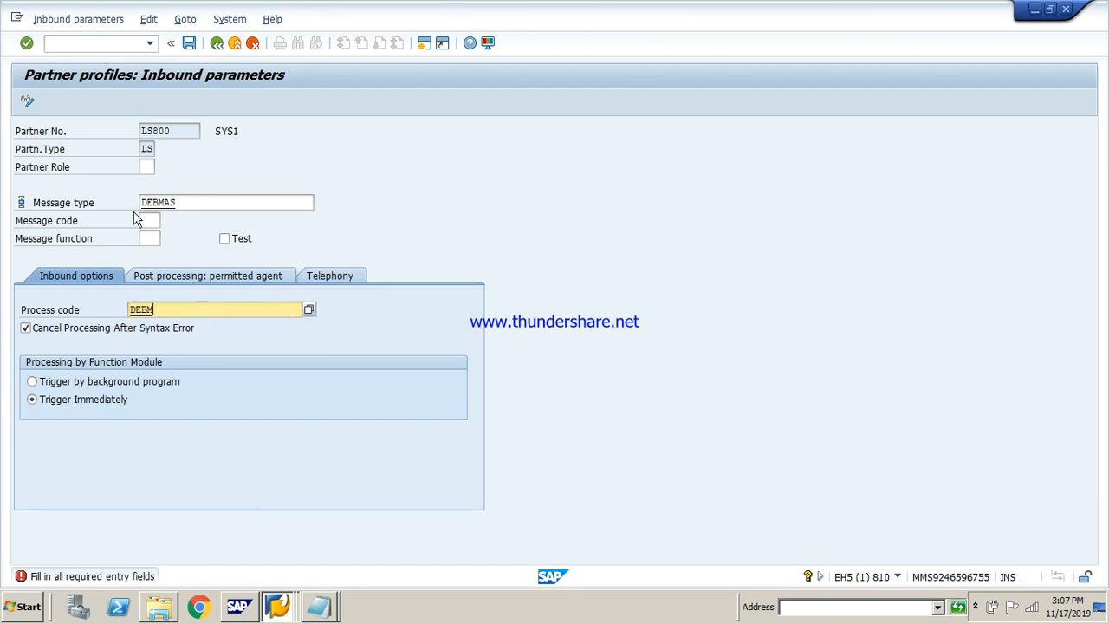
left_click(187, 45)
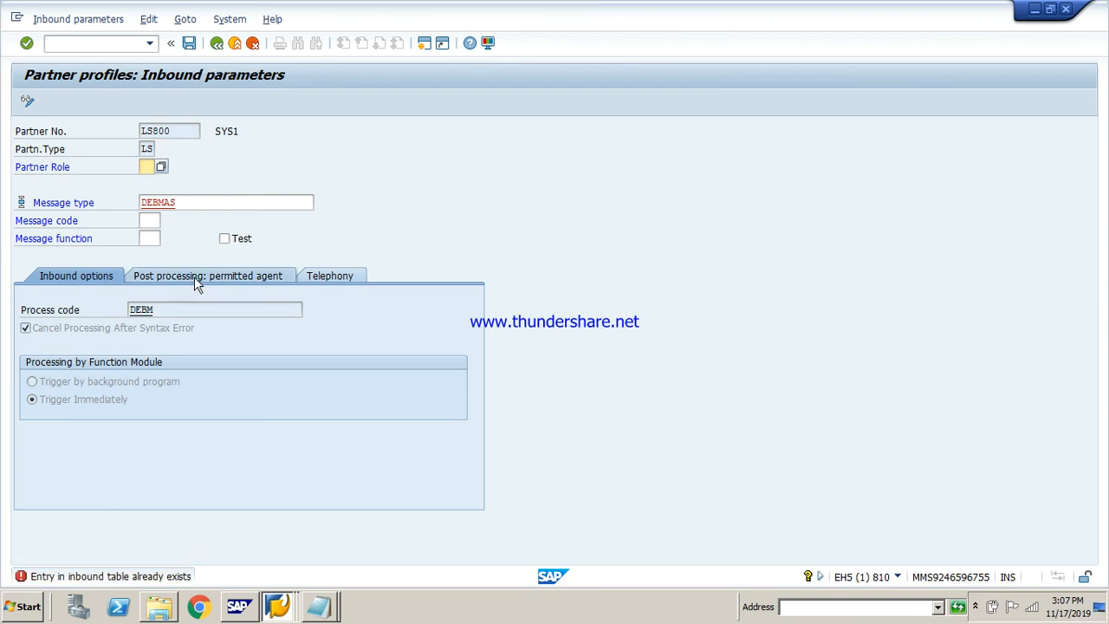
Set the partner role to LS (Logical system), save the inbound parameters and return to the LS800 partner profile
left_click(161, 168)
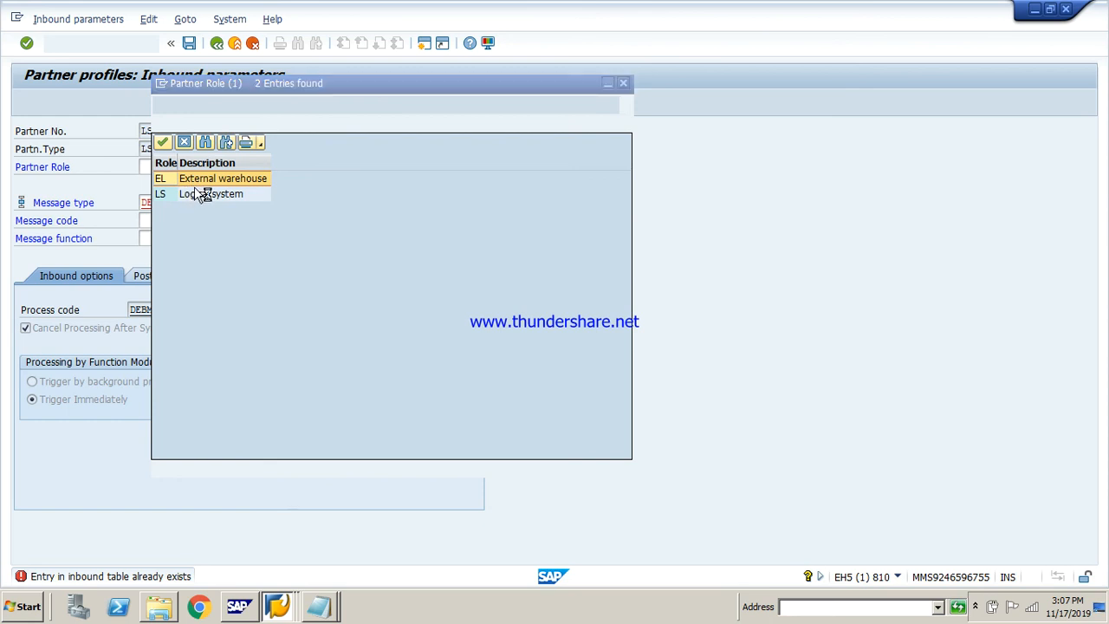
double_click(198, 192)
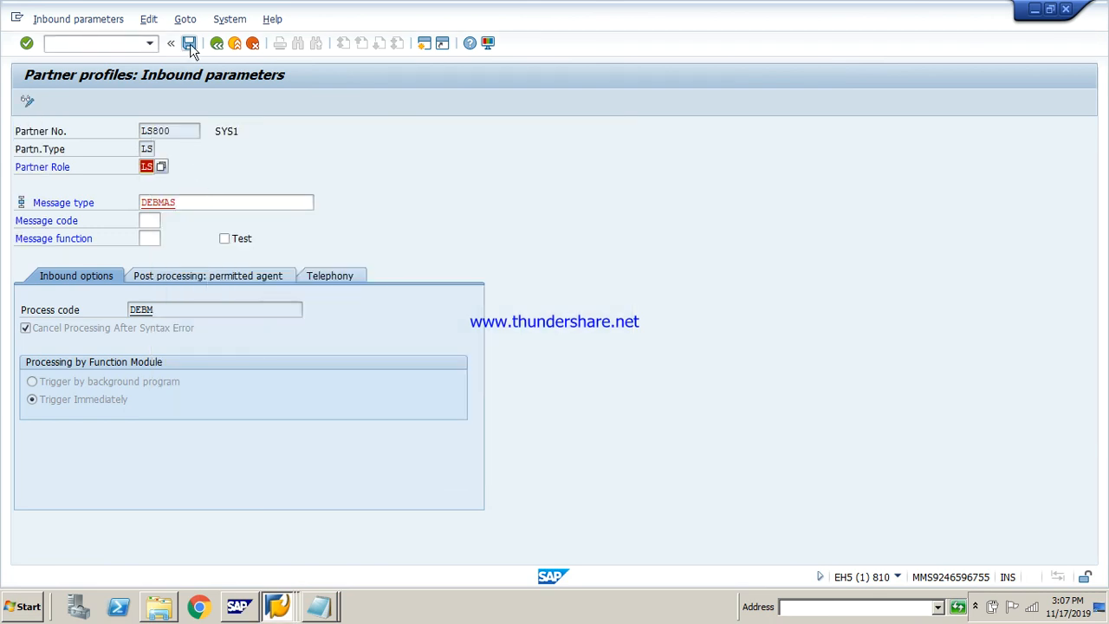
left_click(190, 43)
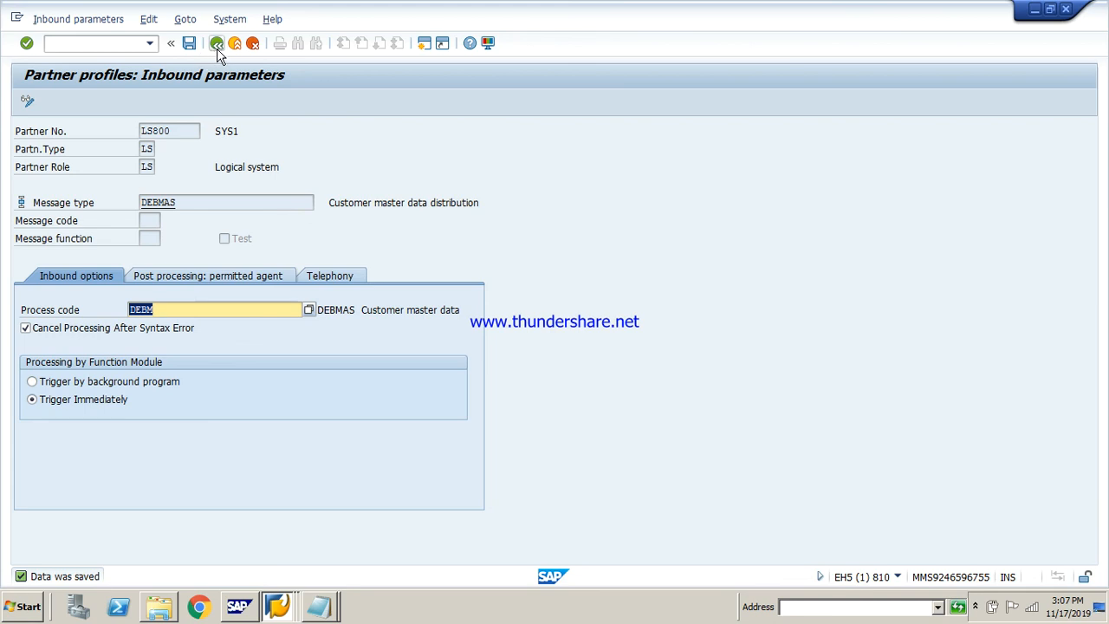
left_click(217, 43)
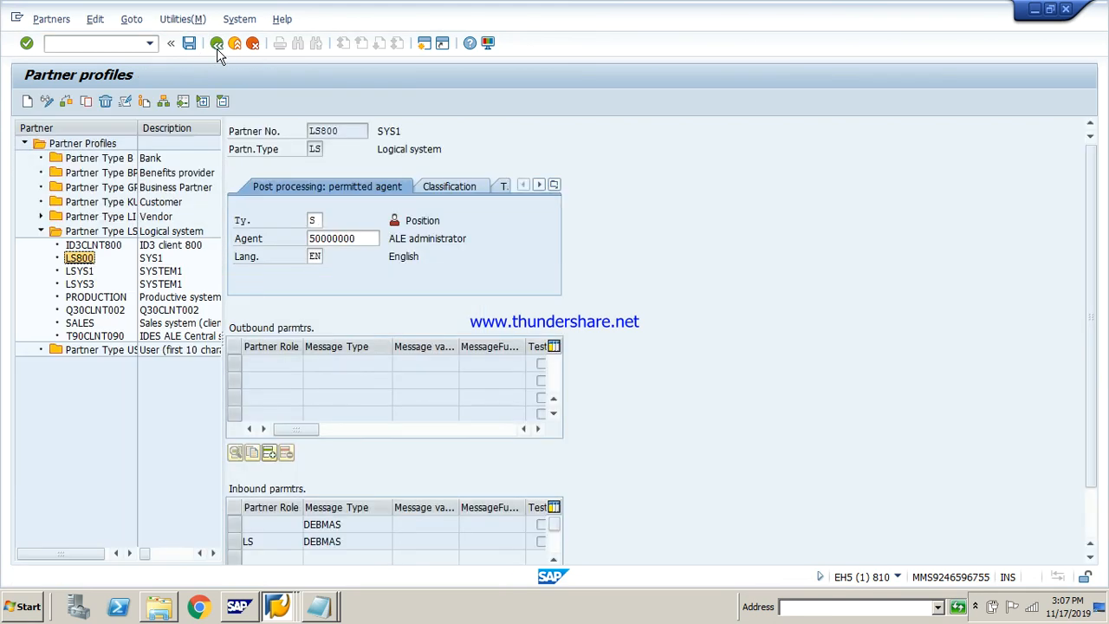
left_click(288, 542)
Leave the partner profiles and open the inbound process code overview in client 810
left_click(216, 44)
left_click(141, 45)
type("w")
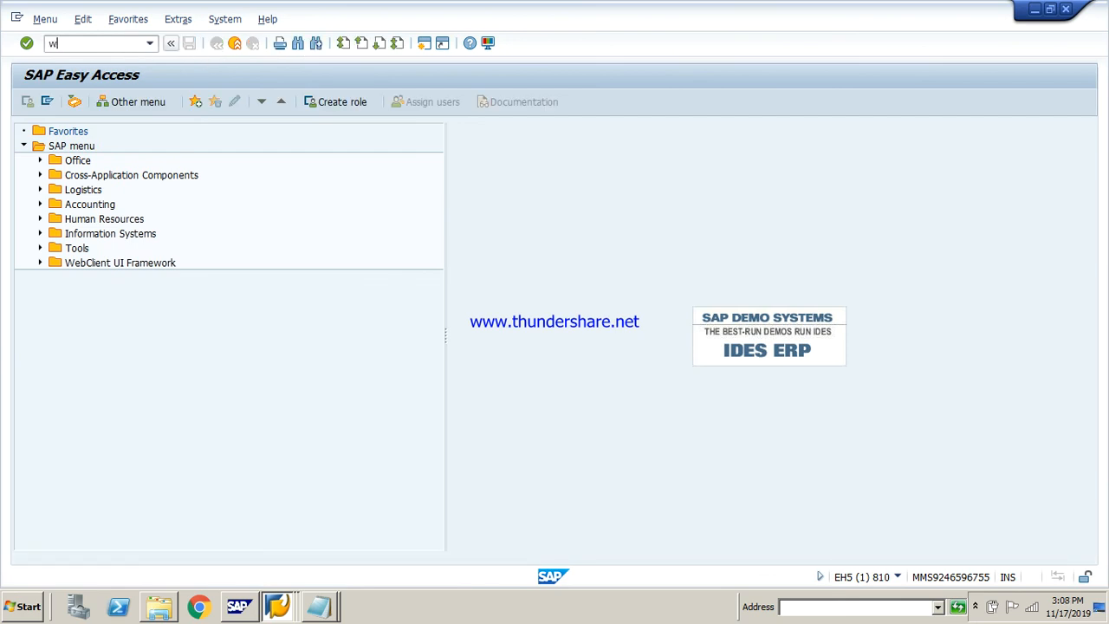
type("e42")
key("Return")
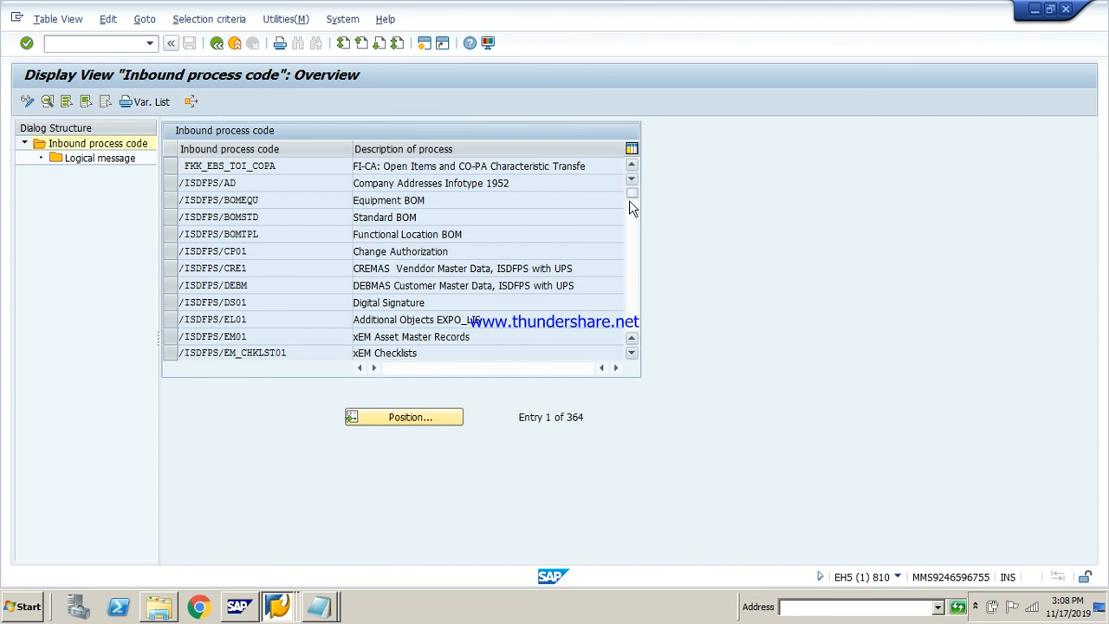
Look through the inbound process codes and display the logical message assignment of FKK_EBS_TOI_COPA
left_click_drag(631, 197, 631, 262)
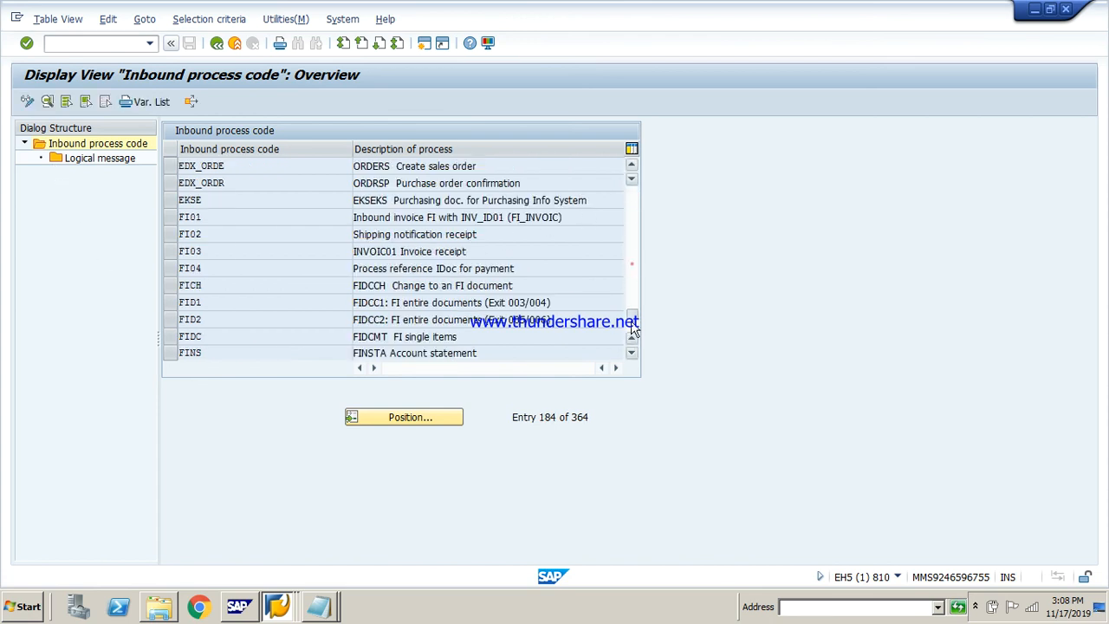
left_click(631, 353)
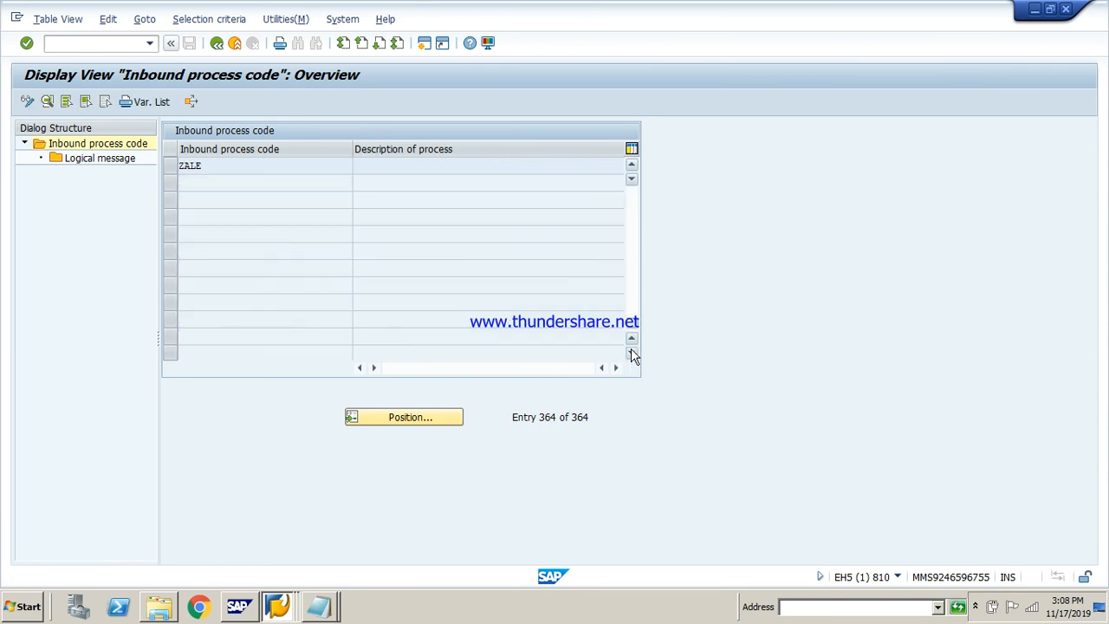
left_click(632, 341)
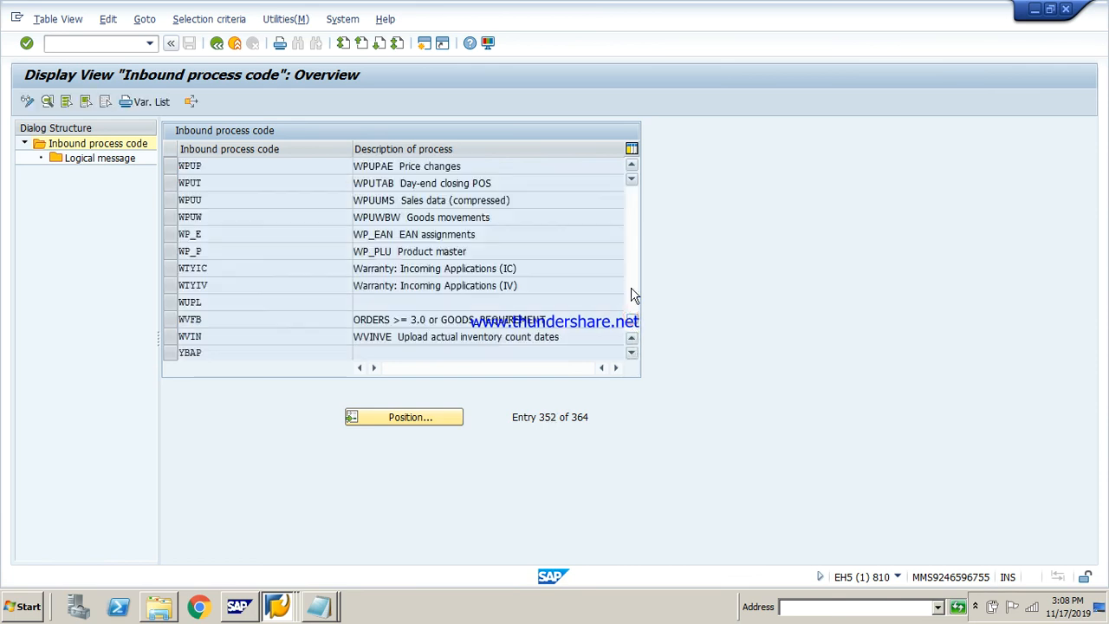
double_click(90, 159)
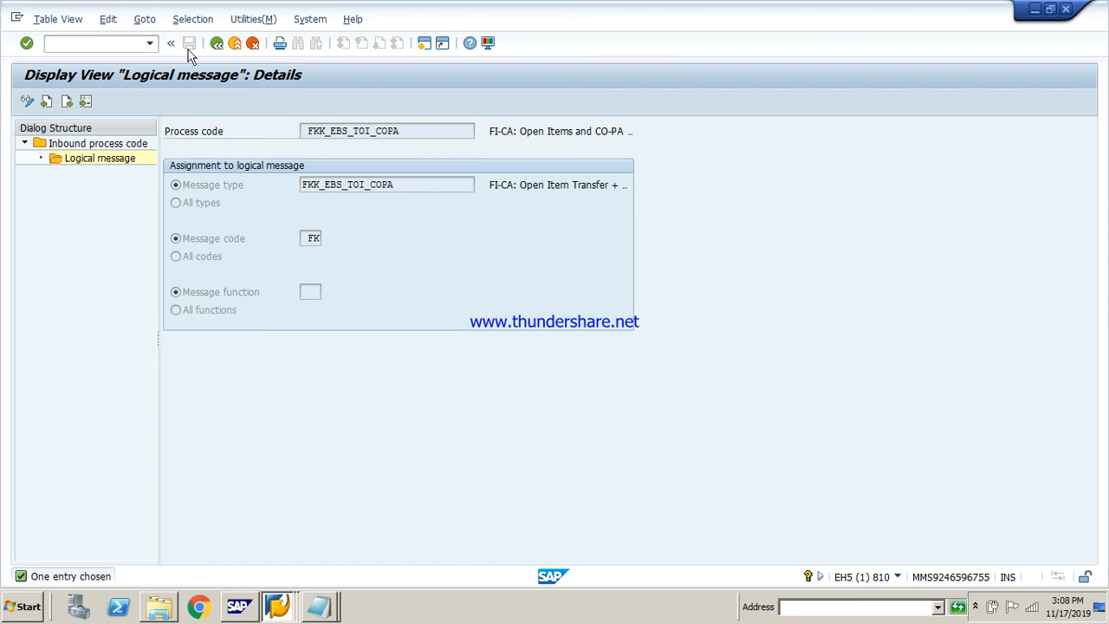
Switch to the client 800 session, leave its current transaction and open the Send Customers transaction
left_click(267, 602)
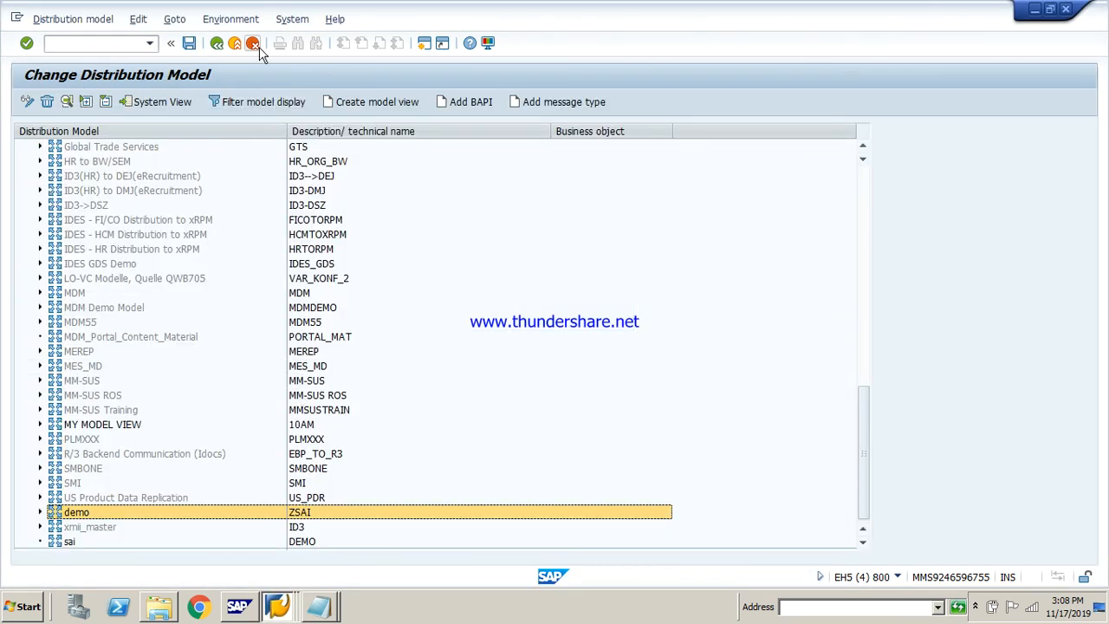
left_click(256, 45)
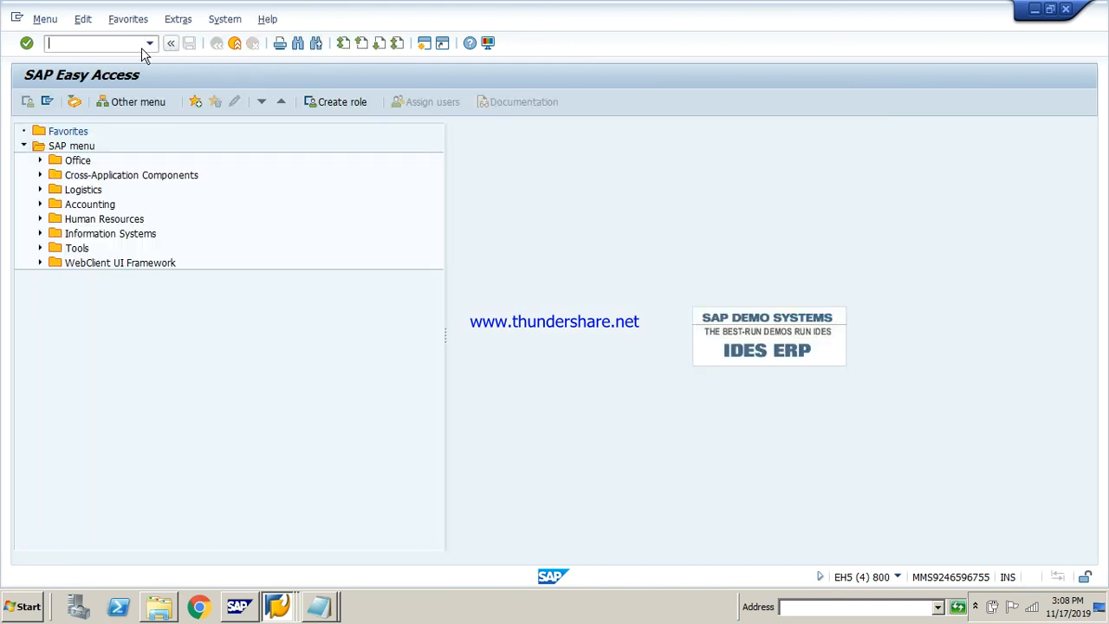
type("bd12")
key("Return")
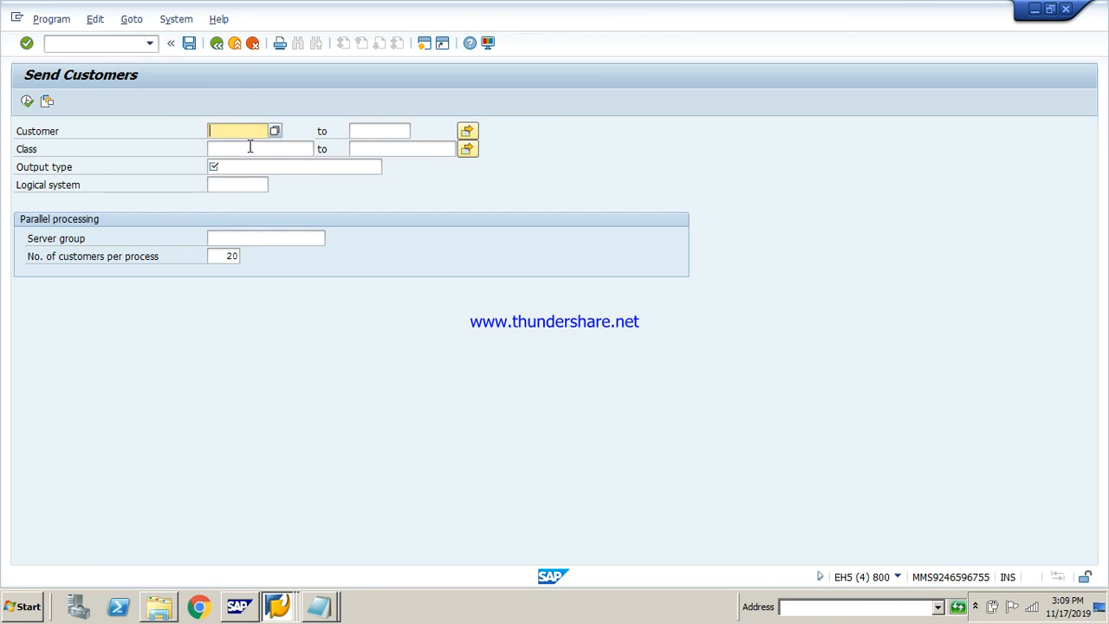
Enter the customer number with output type DEBMAS, run the customer send and acknowledge the information dialogs
type("20063")
left_click(248, 163)
type("de")
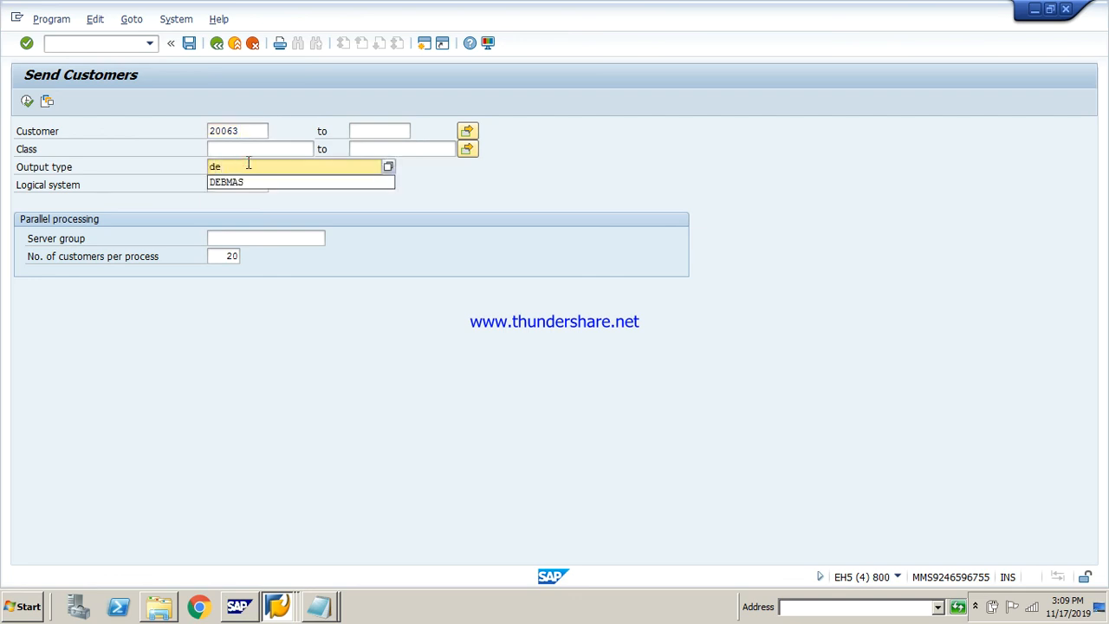
key("Down")
key("Return")
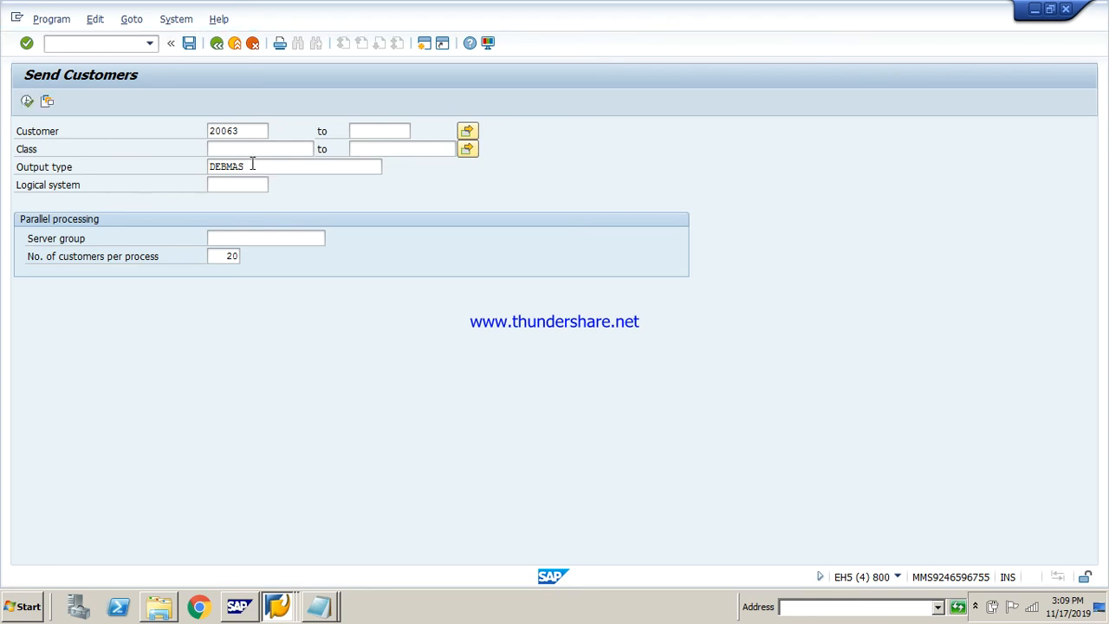
left_click(29, 100)
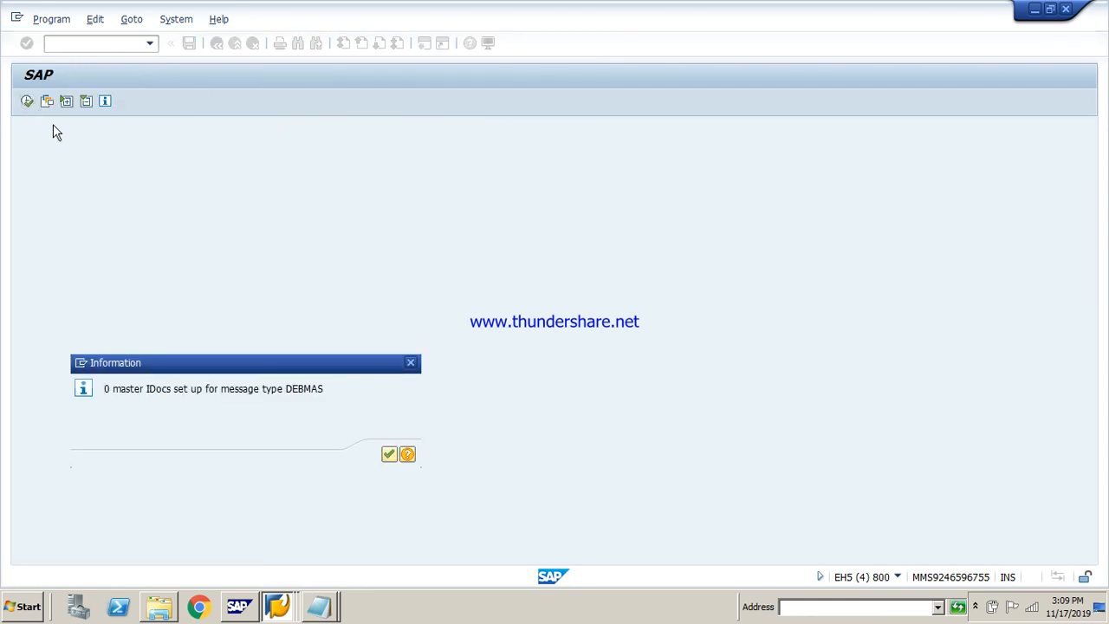
key("Return")
key("Return")
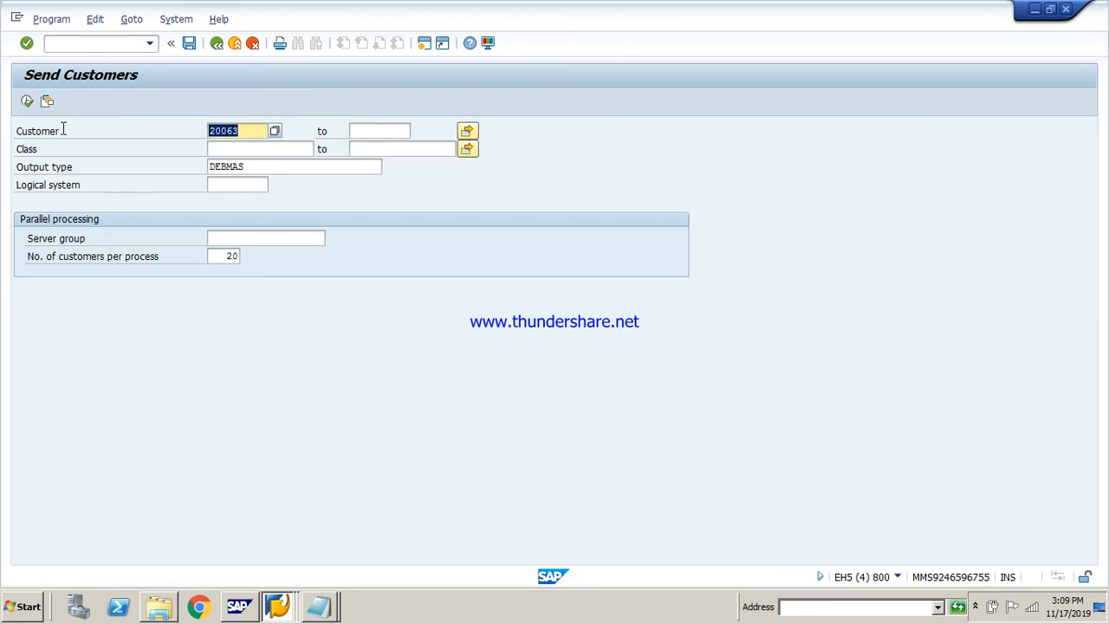
Set the logical system to LS810, run the customer send again and acknowledge the information dialogs
left_click(241, 185)
type("L")
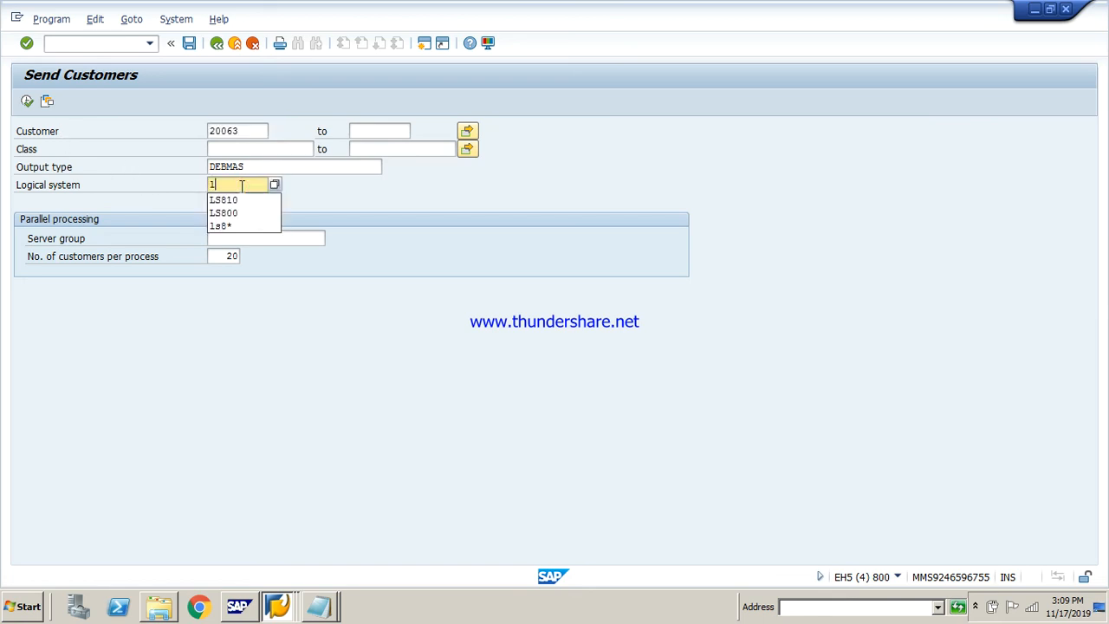
key("Down")
key("Return")
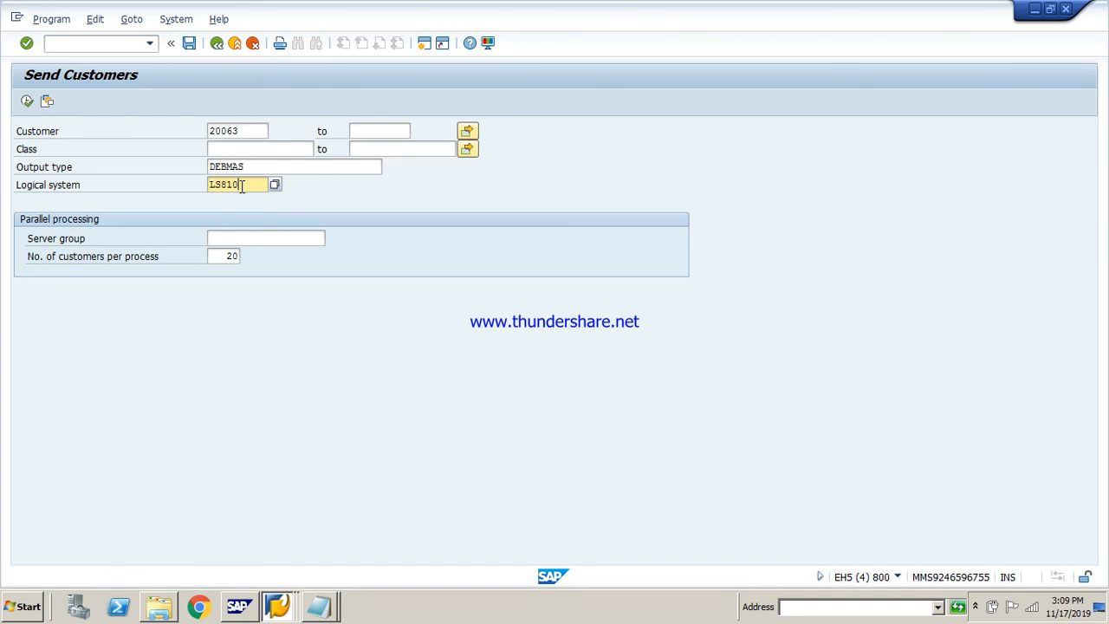
left_click(25, 102)
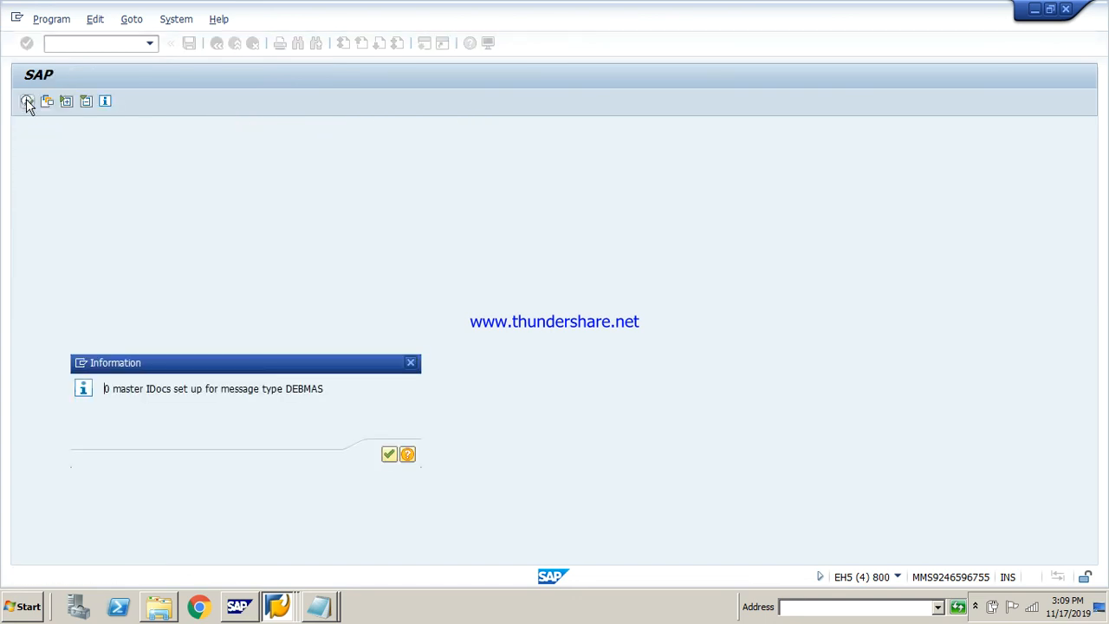
key("Return")
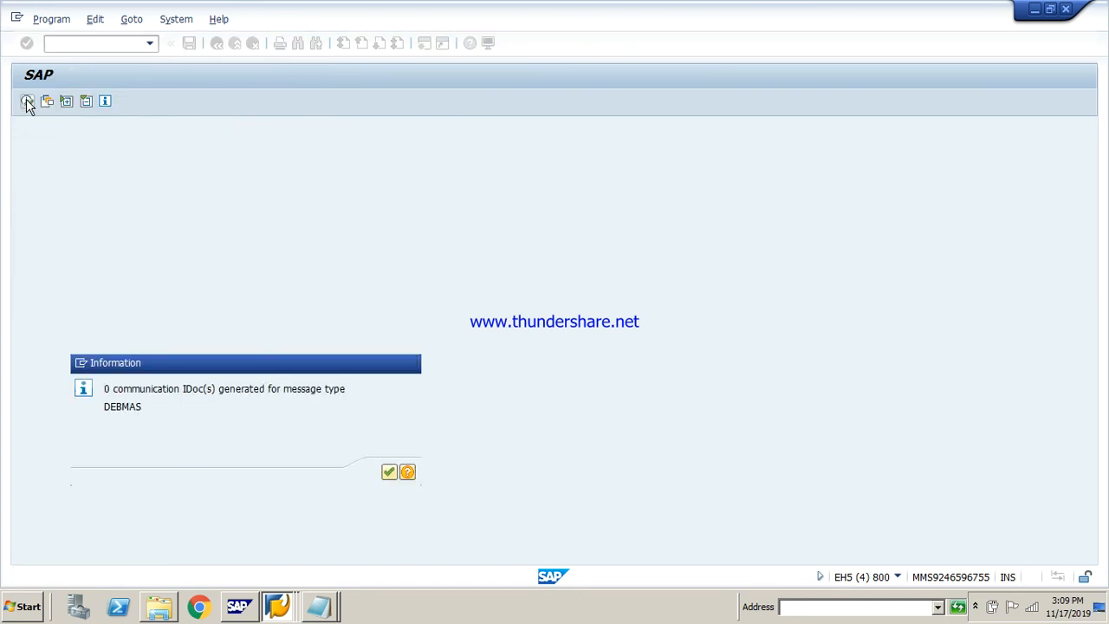
key("Return")
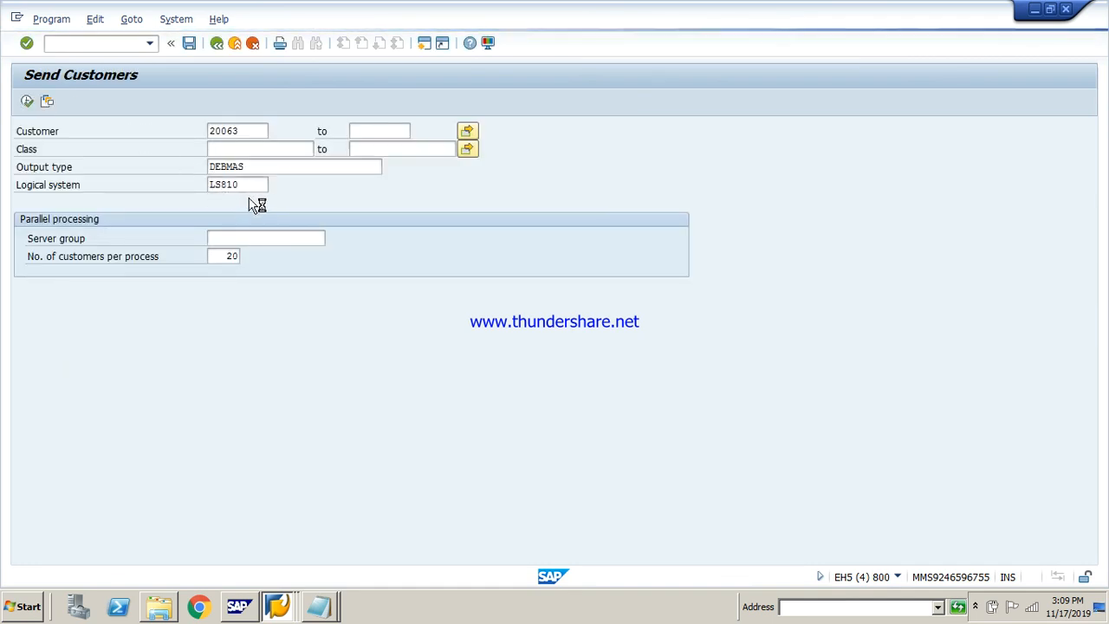
left_click(248, 189)
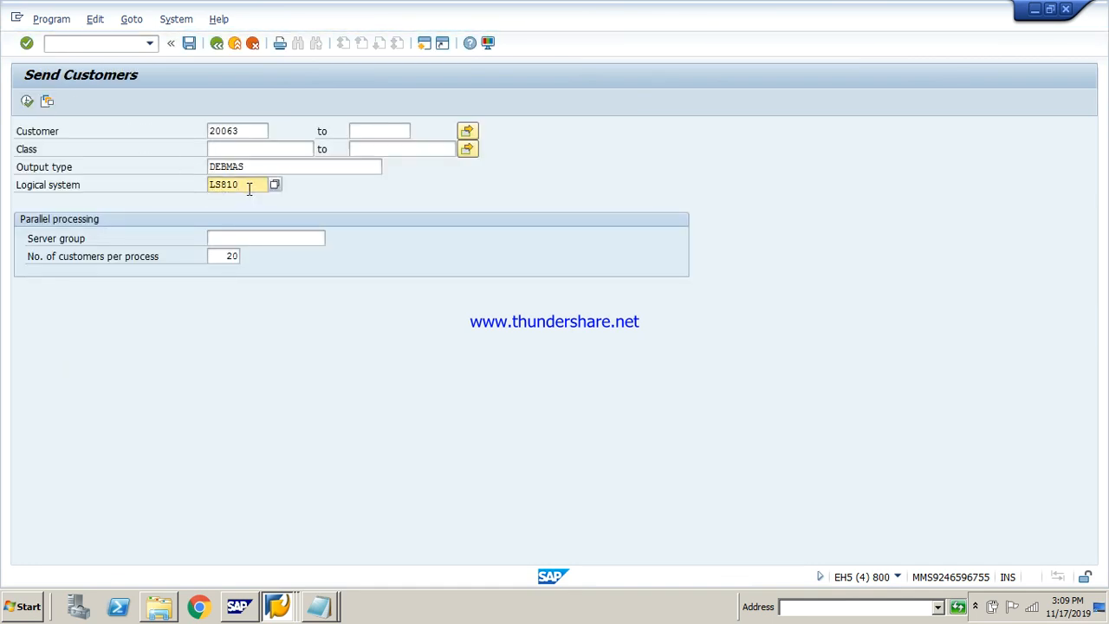
key("BackSpace")
key("BackSpace")
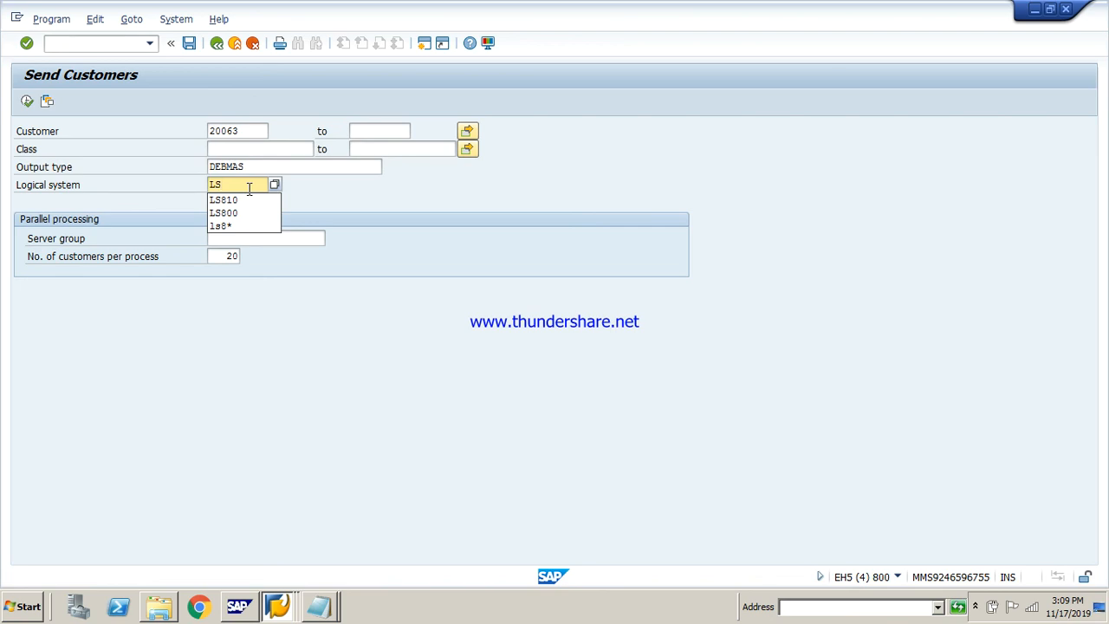
left_click(217, 45)
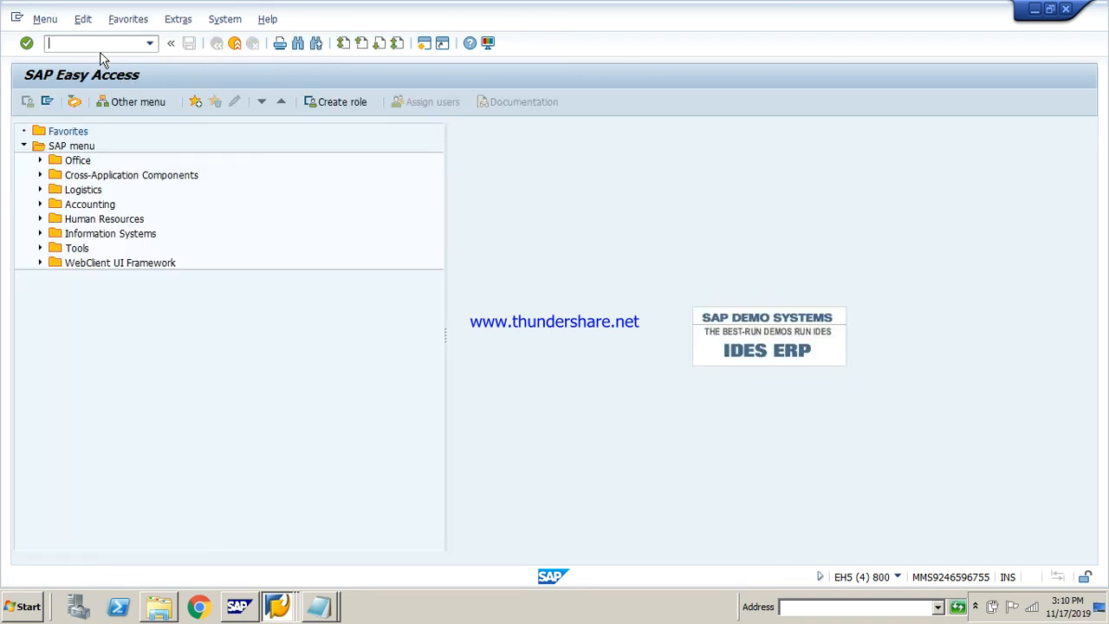
Open the IDoc List transaction in client 800 and run it with the default selection for 17.11.2019
type("we05")
key("Return")
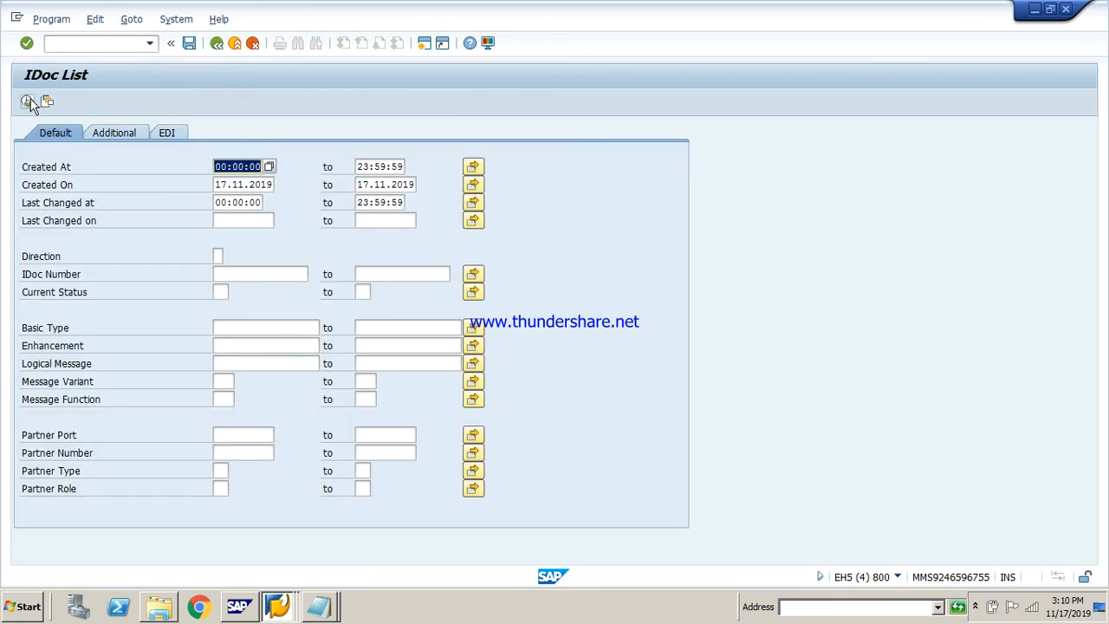
left_click(28, 102)
key("Return")
Set the start of the creation date range to 17.11.2018 and list the matching IDocs
left_click(269, 185)
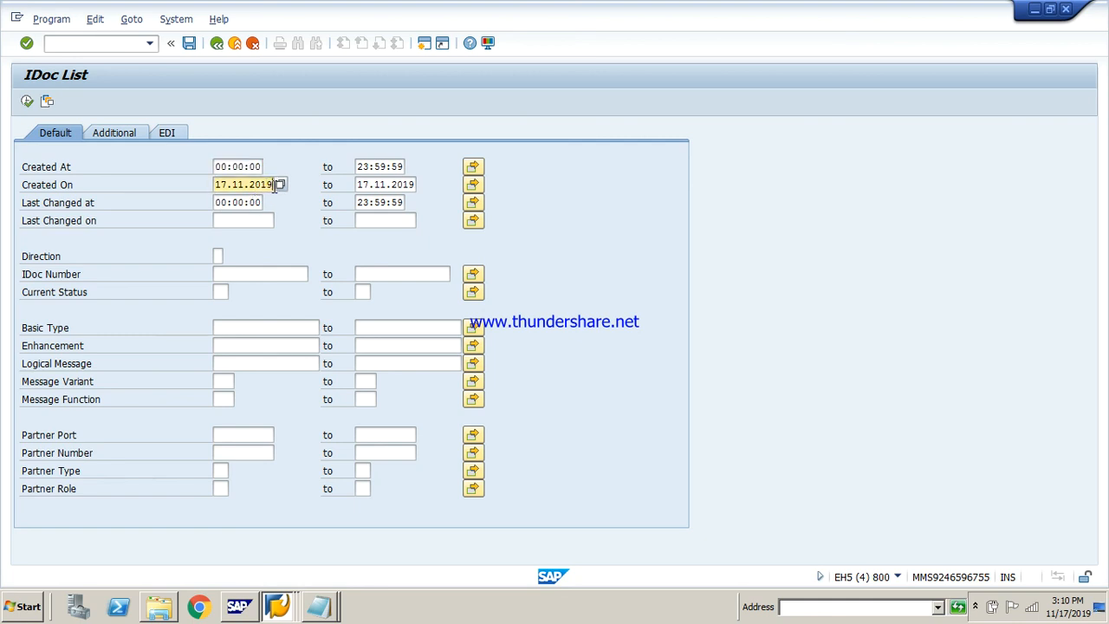
key("BackSpace")
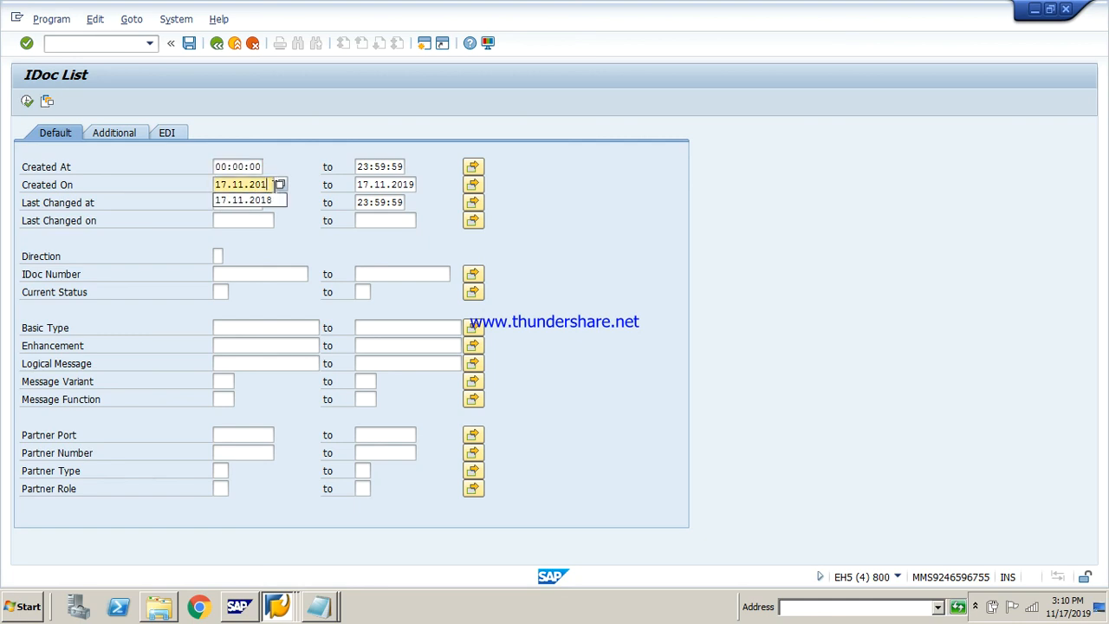
type("8")
left_click(26, 103)
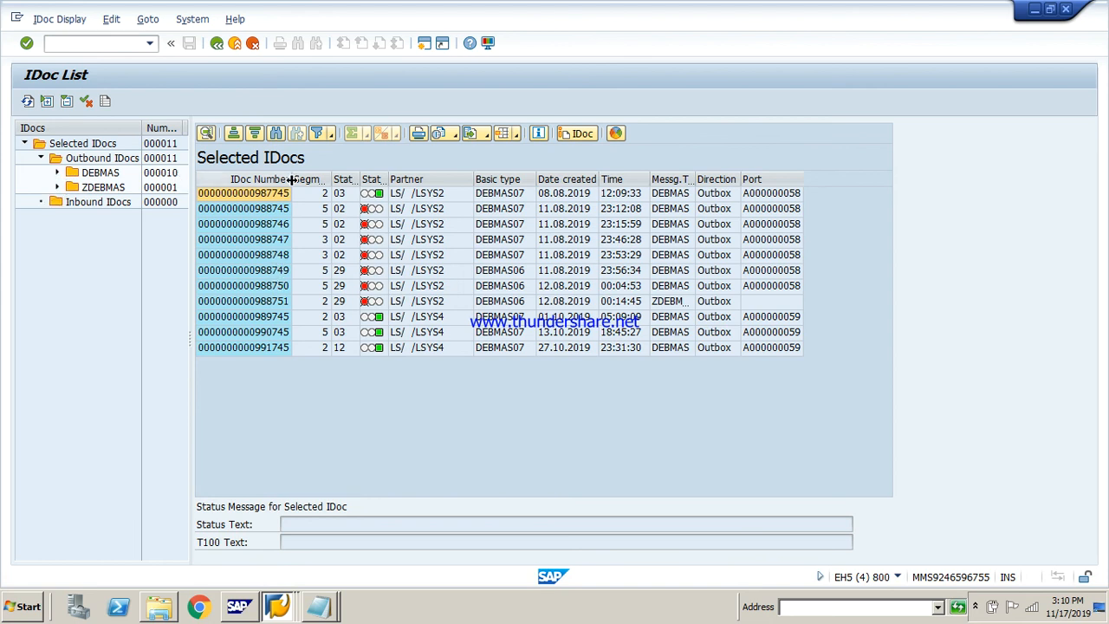
Examine the outbound DEBMAS IDocs grouped under statuses 29, 3, 2 and 12, and return to the IDoc selection screen
left_click(256, 194)
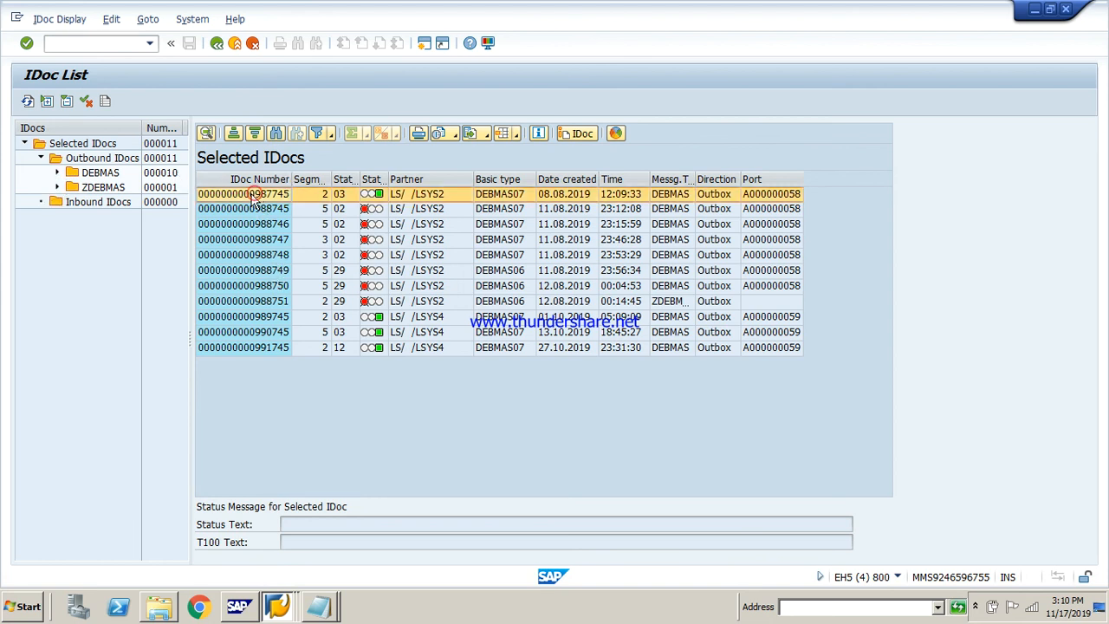
left_click(57, 174)
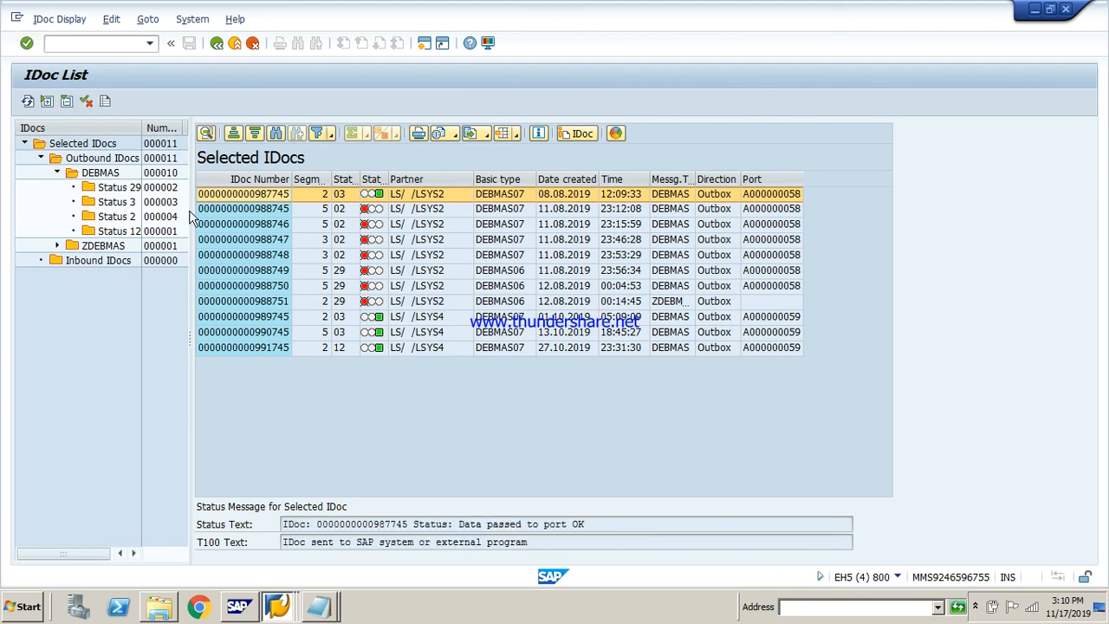
left_click_drag(191, 210, 295, 229)
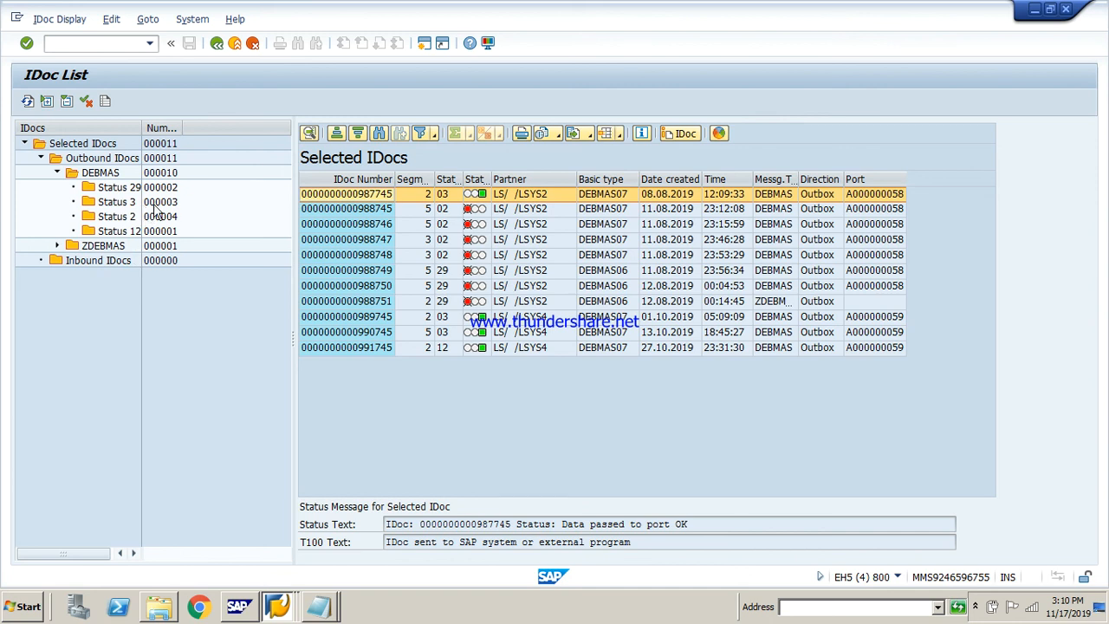
left_click(97, 189)
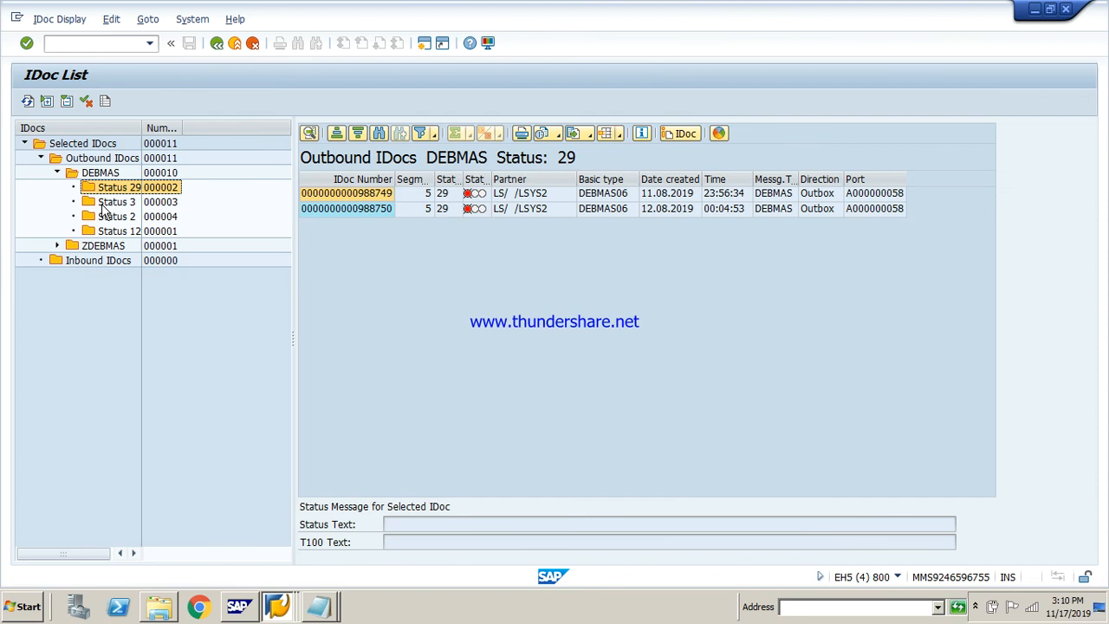
left_click(105, 202)
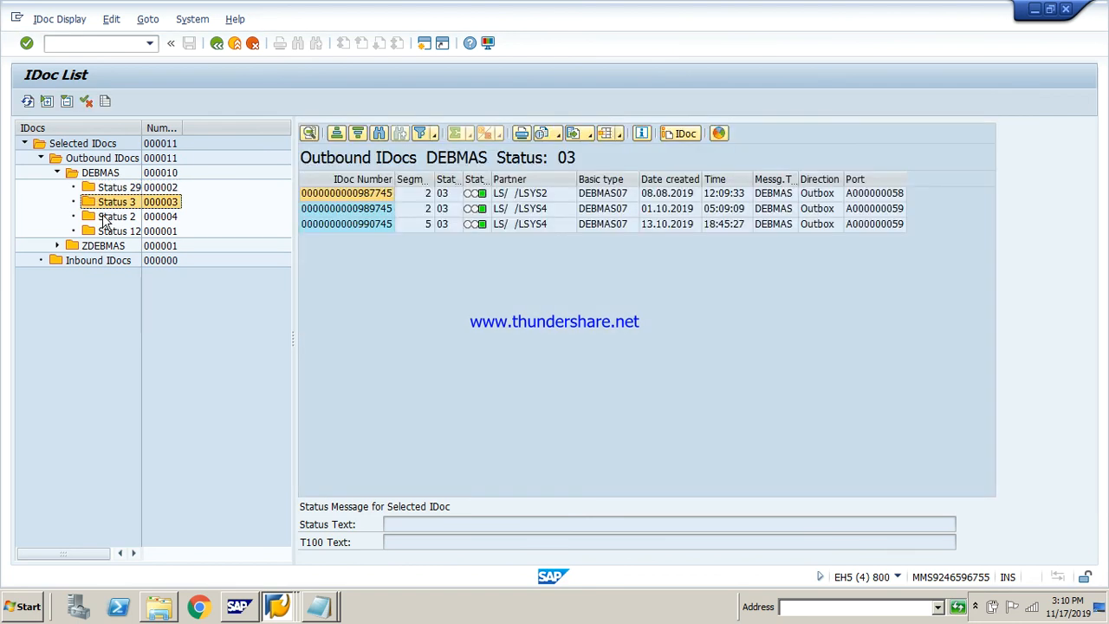
left_click(104, 216)
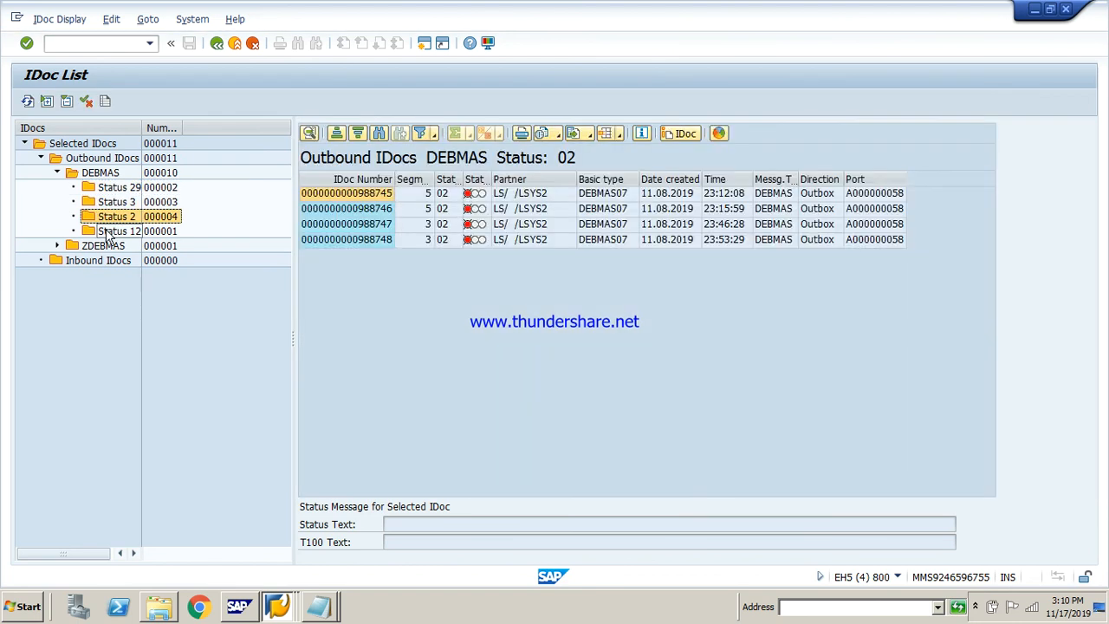
left_click(108, 236)
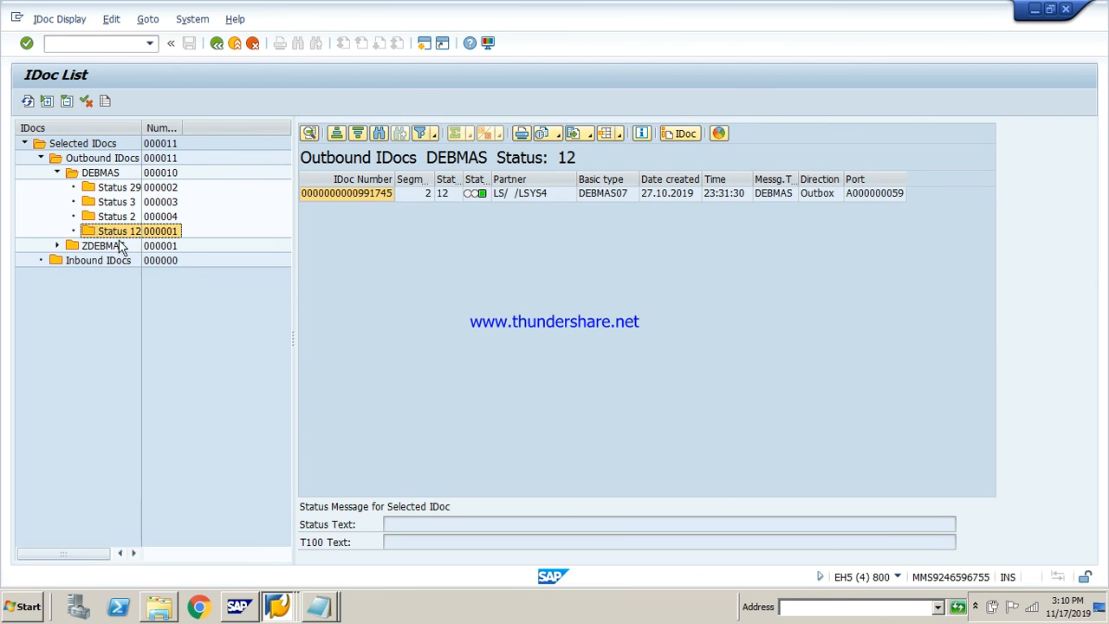
left_click(217, 43)
Switch to the client 810 session and exit the inbound process code views to the SAP Easy Access screen
left_click(292, 609)
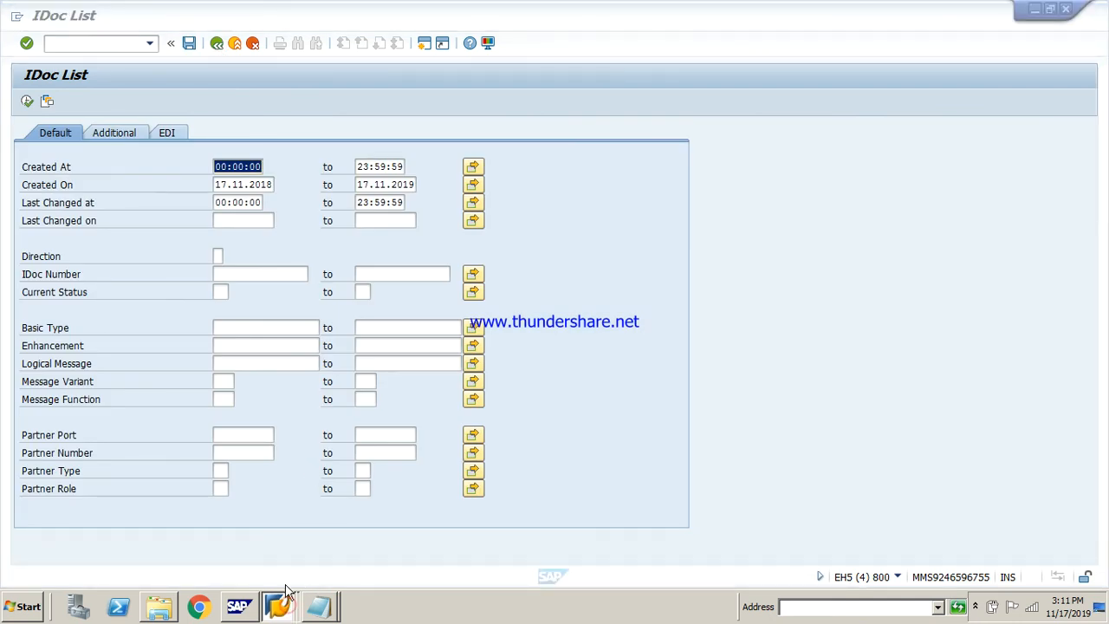
left_click(283, 576)
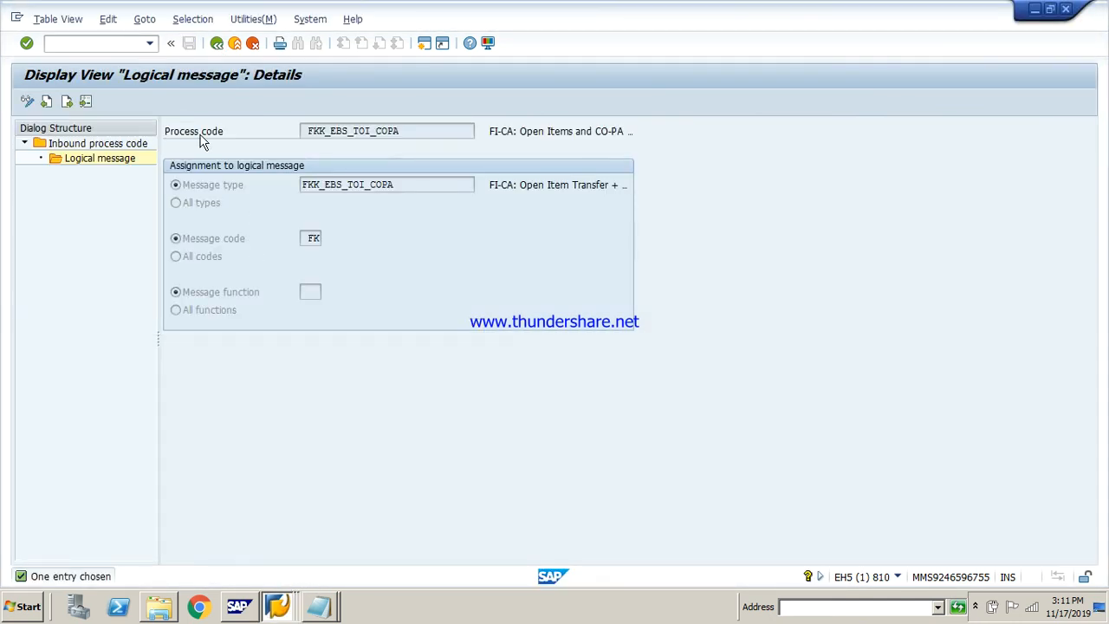
left_click(217, 43)
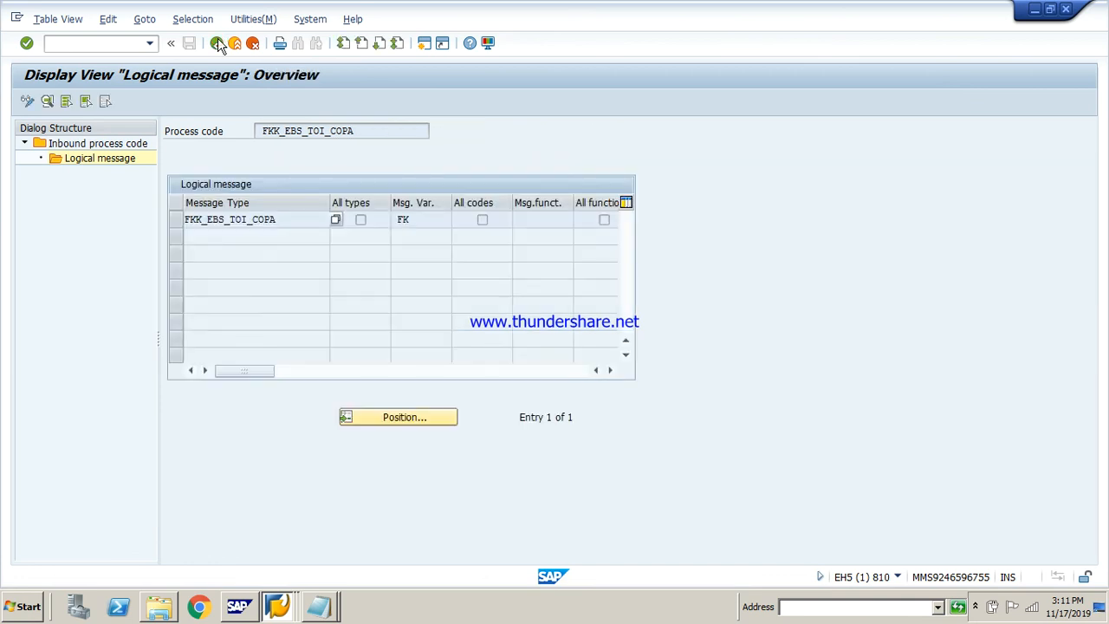
left_click(217, 44)
left_click(217, 43)
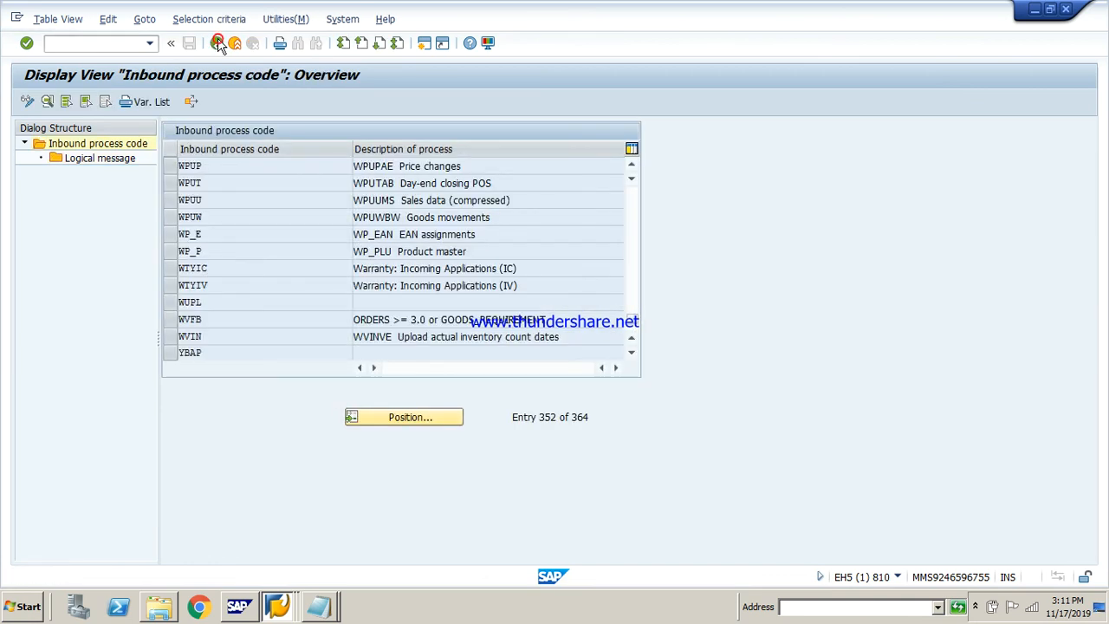
Open the IDoc List transaction in client 810 and run it with the default selection for 17.11.2019
left_click(116, 42)
type("we05")
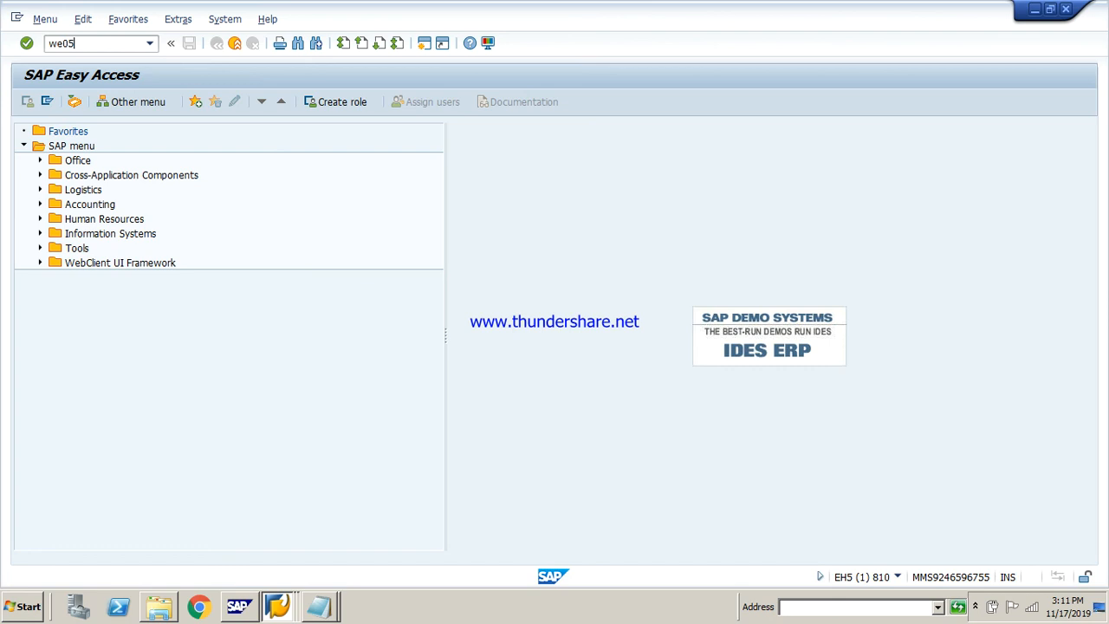
key("Return")
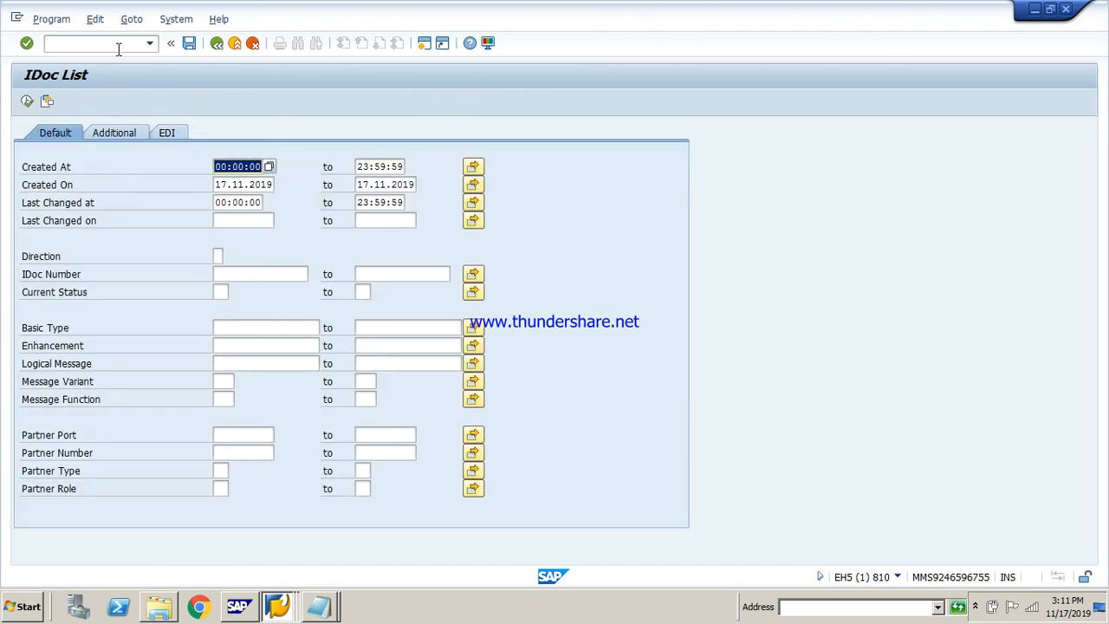
left_click(24, 101)
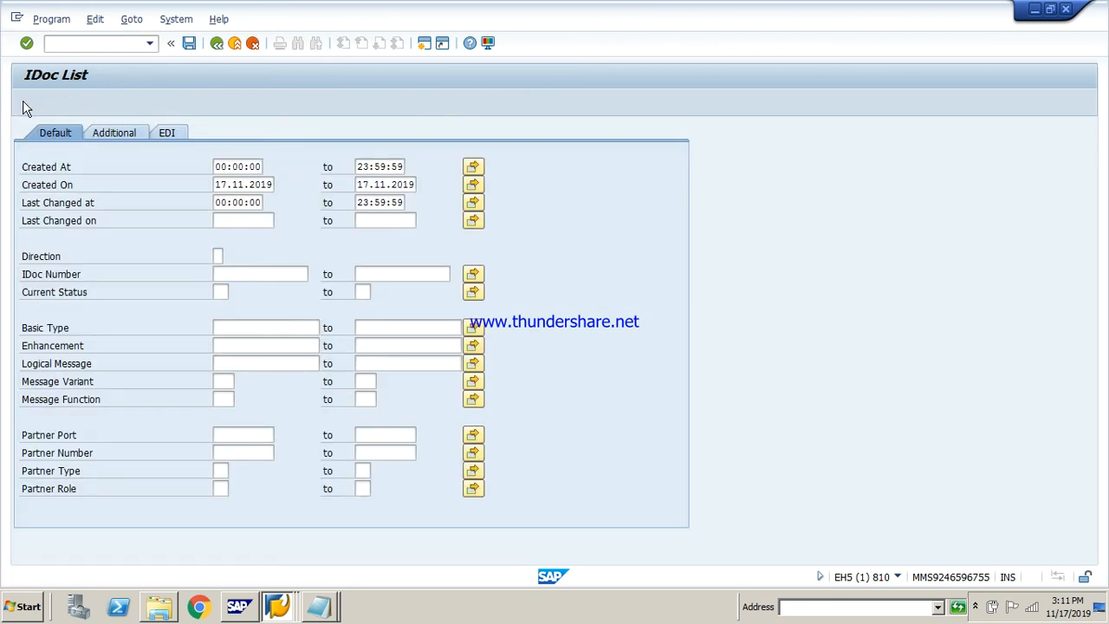
key("Return")
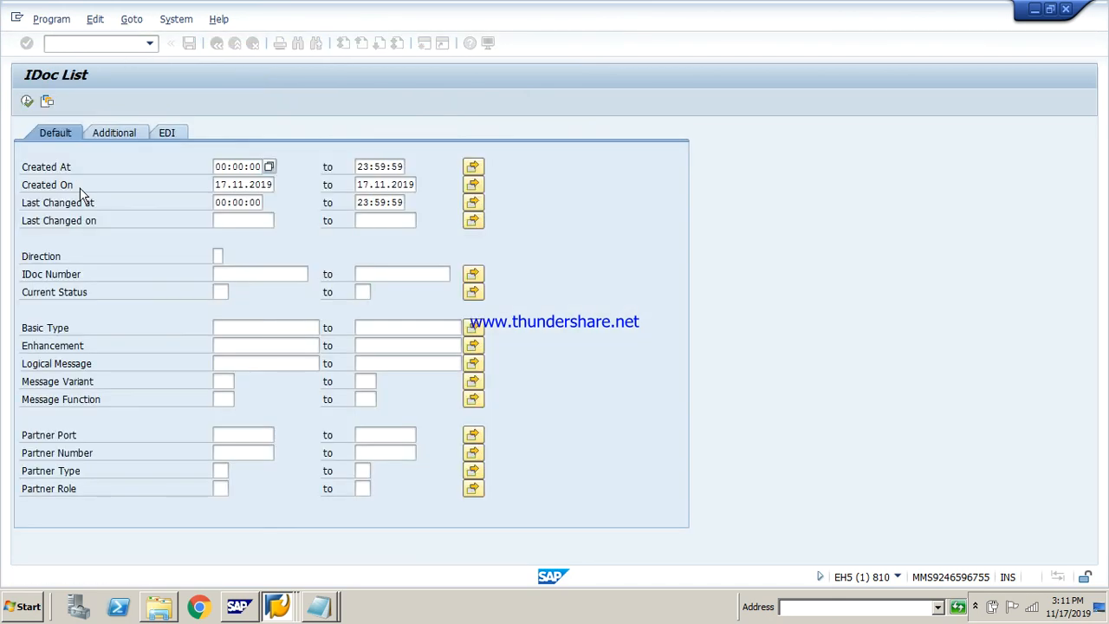
Set the start of the creation date range to 17.11.2018 and list the matching IDocs in client 810
left_click(268, 189)
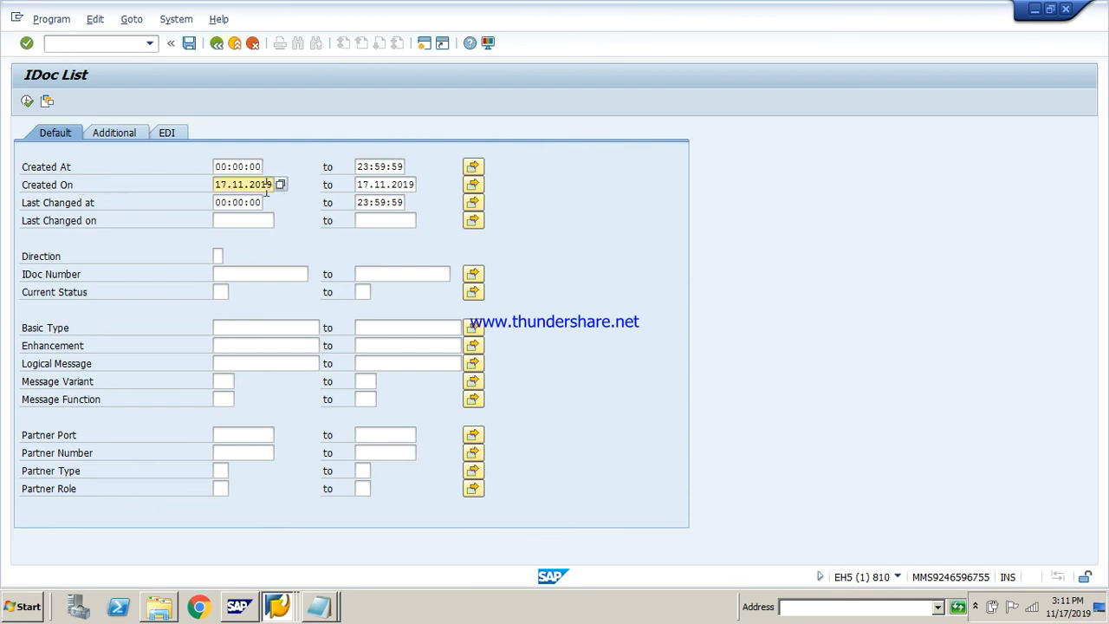
key("BackSpace")
type("8")
left_click(25, 101)
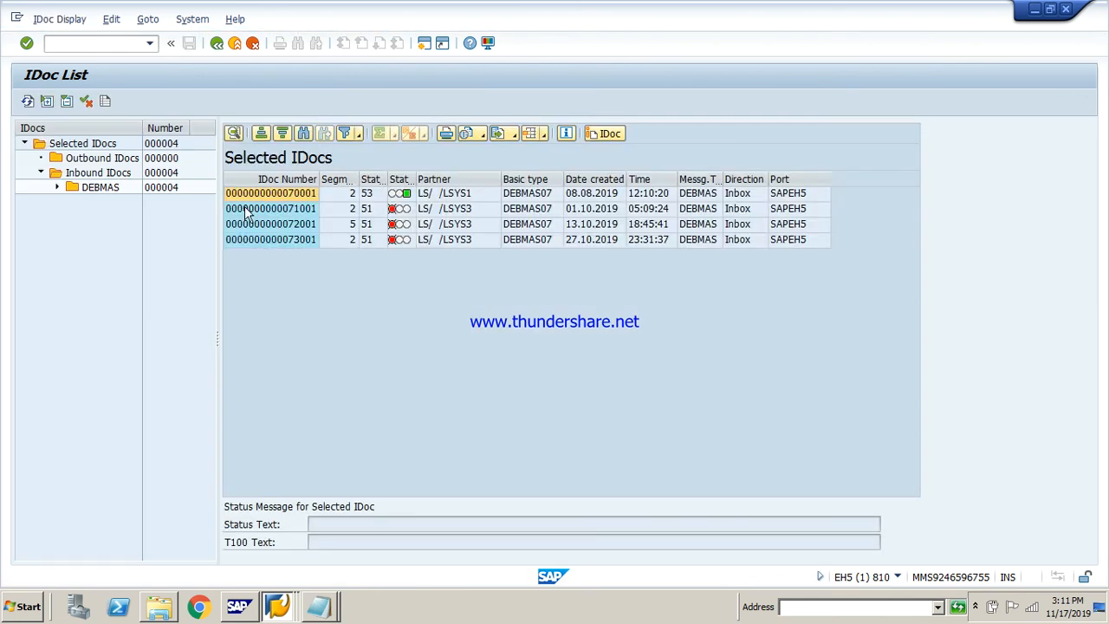
Open inbound DEBMAS IDoc 70001 from partner LSYS1 and expand its data records and status records
left_click(292, 196)
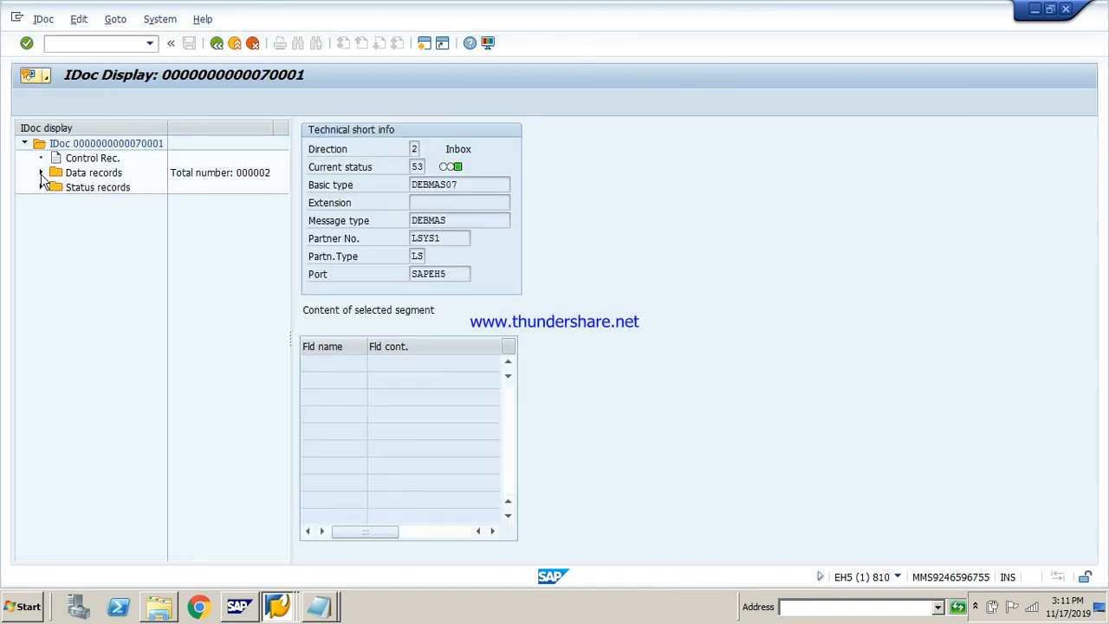
left_click(41, 173)
left_click(41, 201)
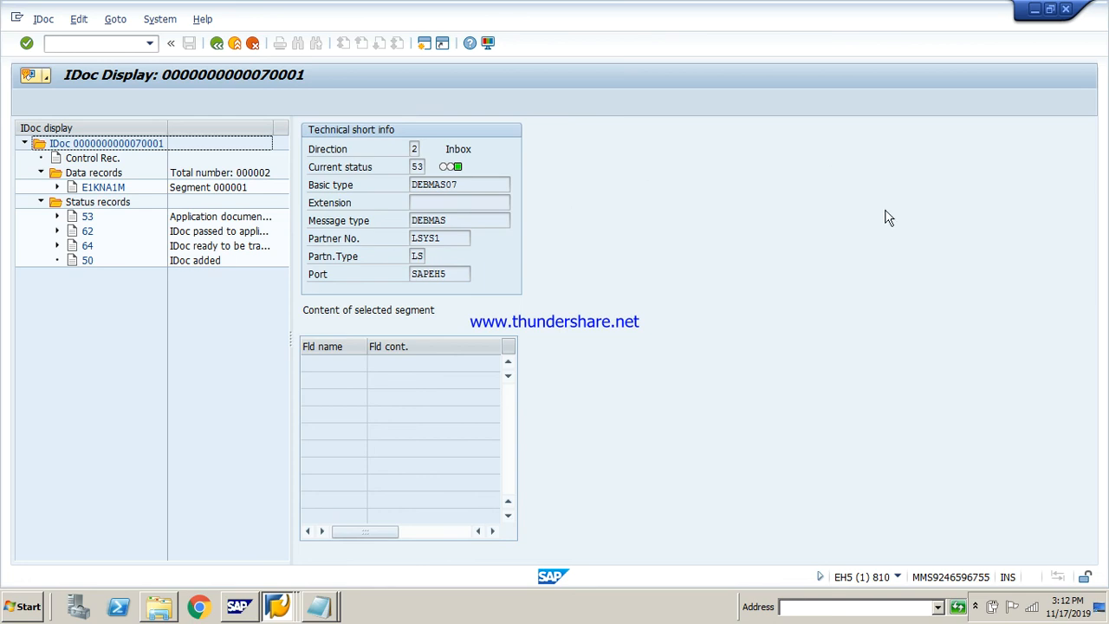
left_click(975, 606)
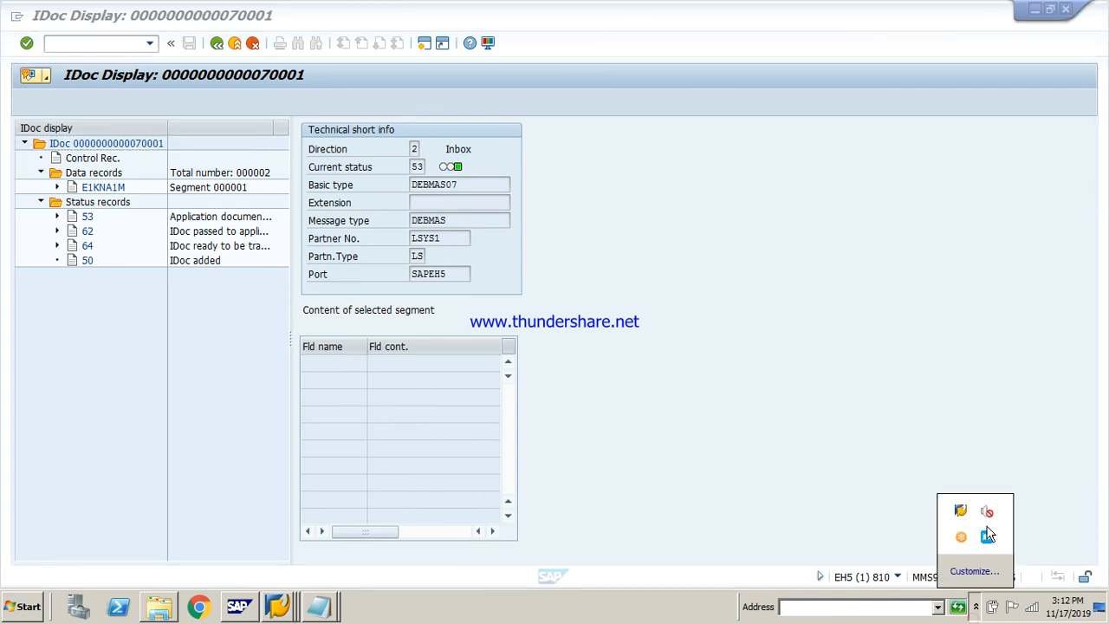
right_click(988, 539)
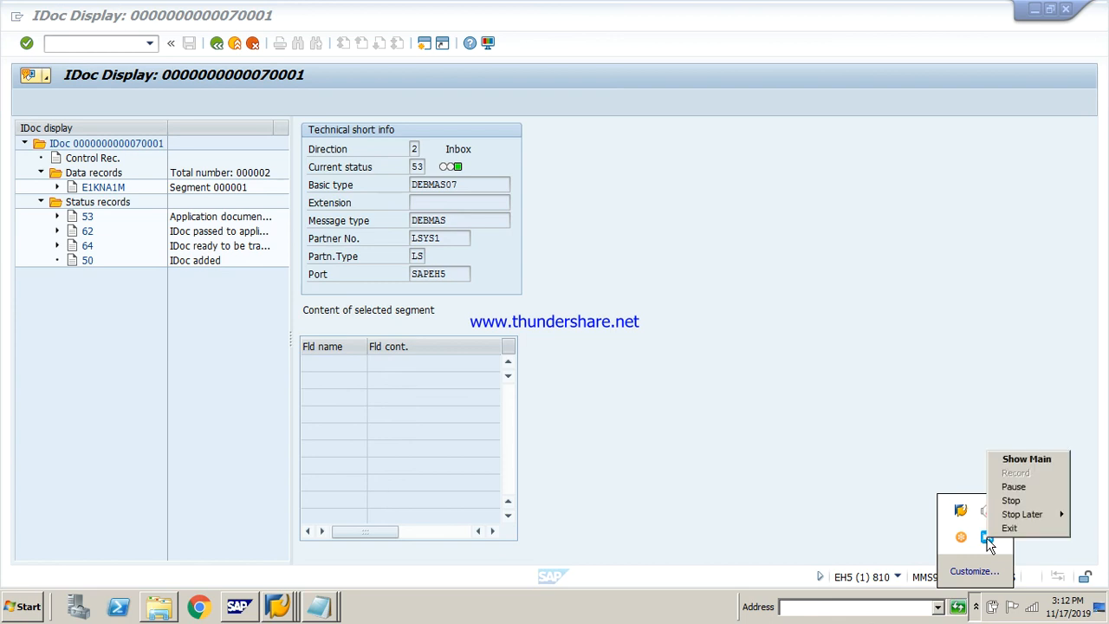